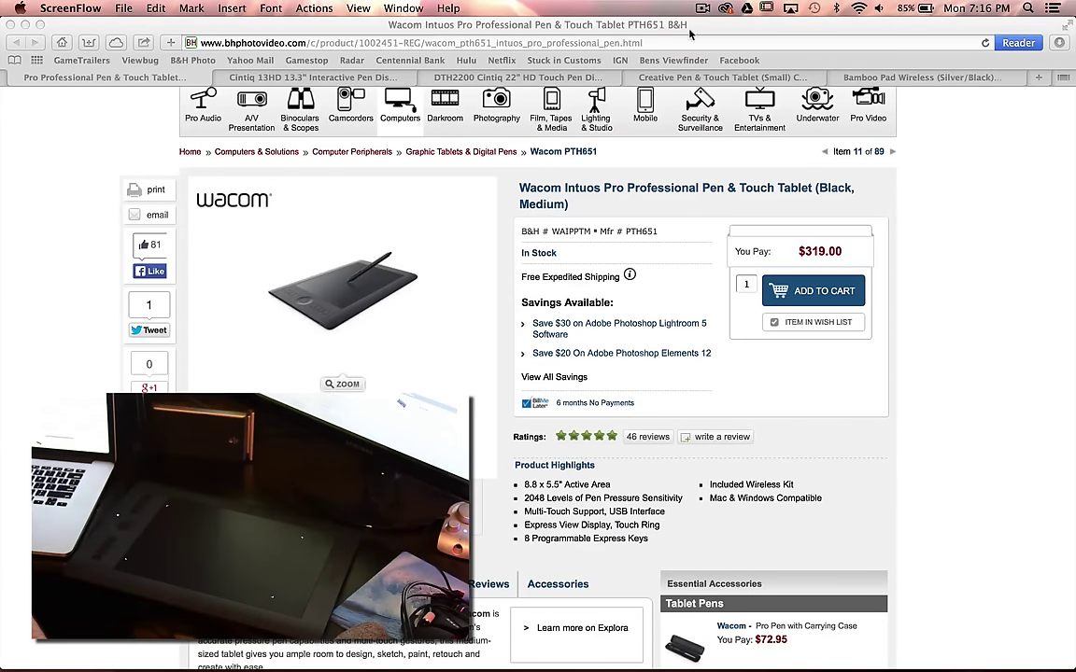
pyautogui.click(793, 9)
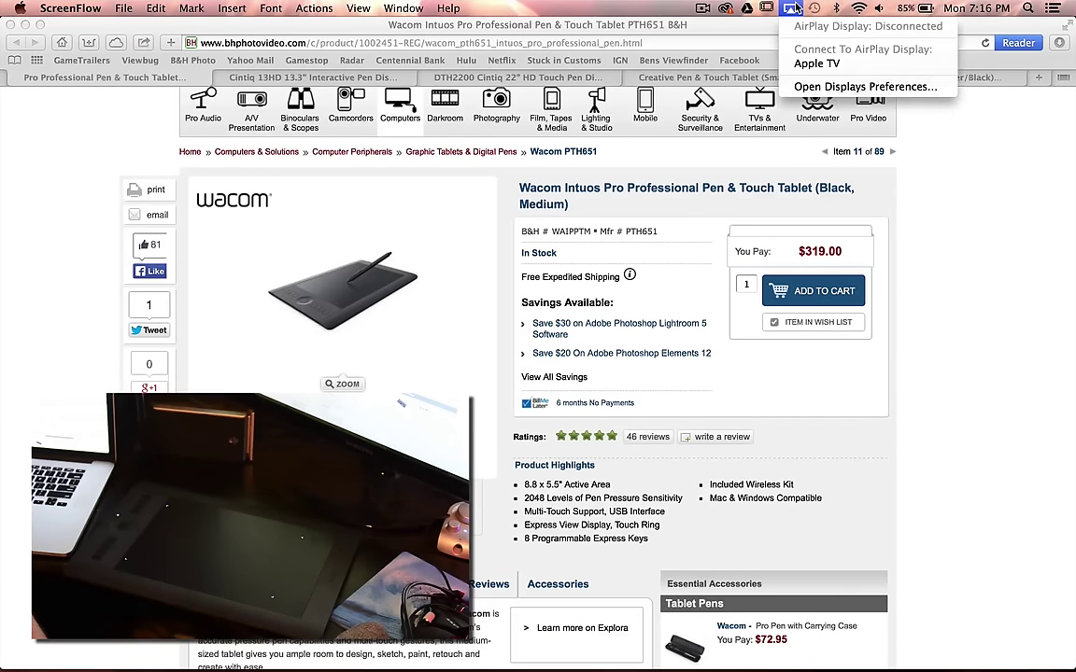
pyautogui.click(793, 9)
pyautogui.click(817, 9)
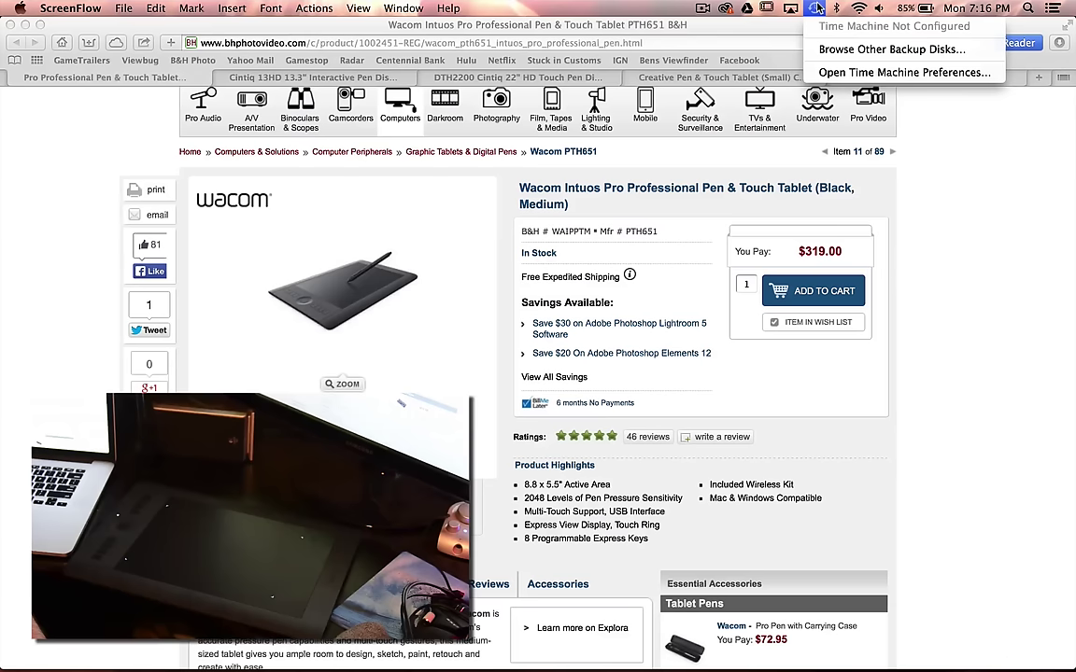
pyautogui.click(817, 9)
pyautogui.click(703, 9)
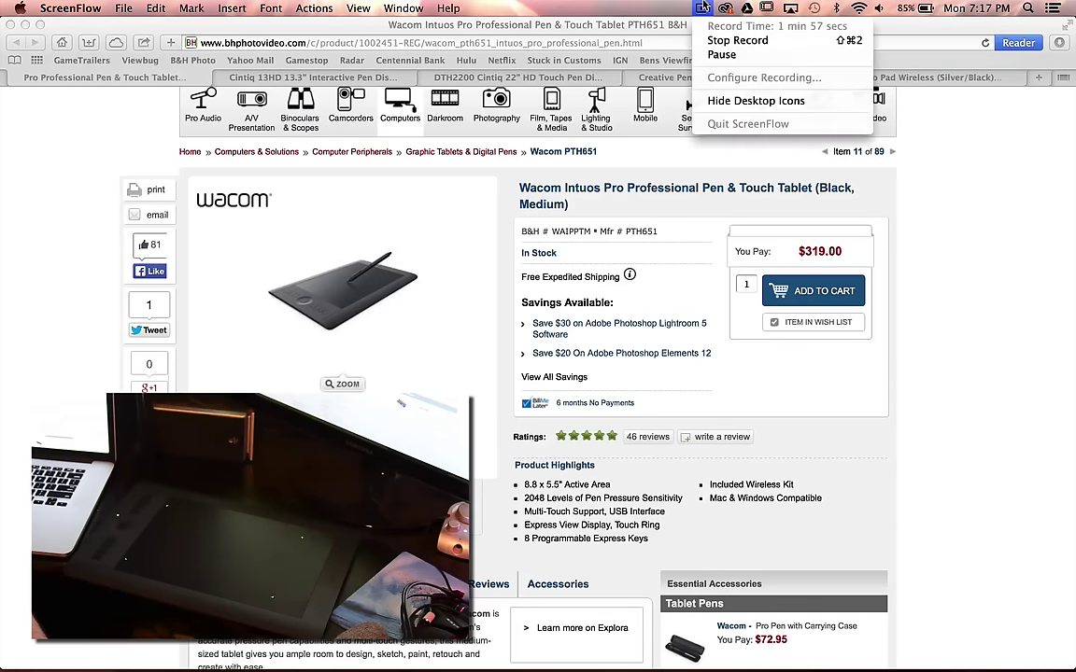
pyautogui.click(703, 8)
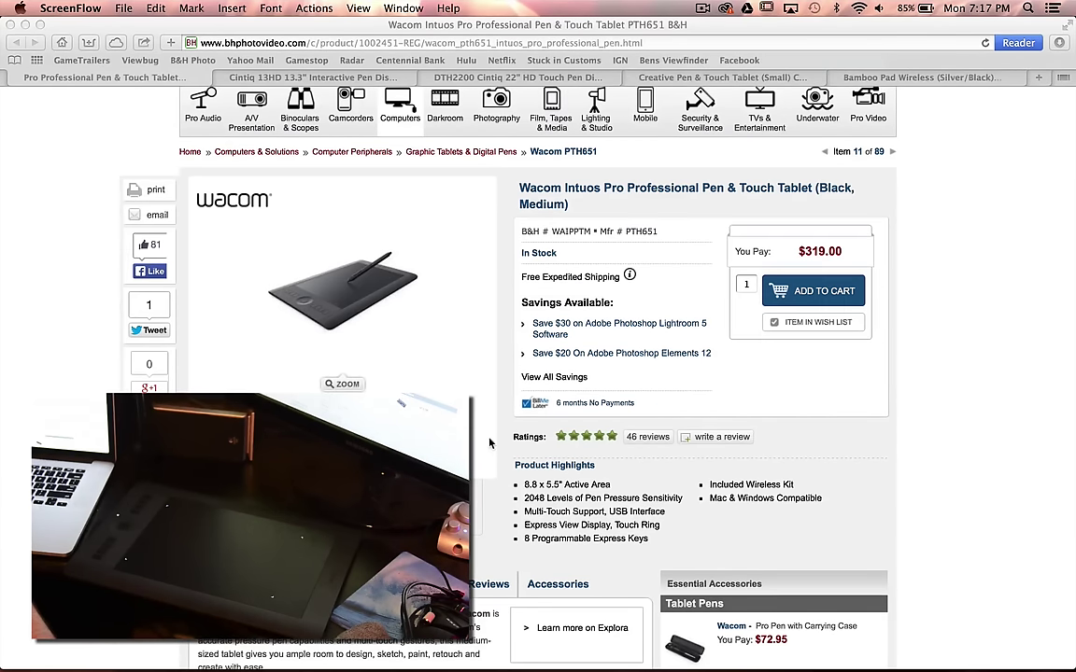
# Step: Browse the Cintiq 13HD and Cintiq 22" tabs, ending on the Intuos Creative Pen & Touch (Small) page at $83.26
pyautogui.click(298, 79)
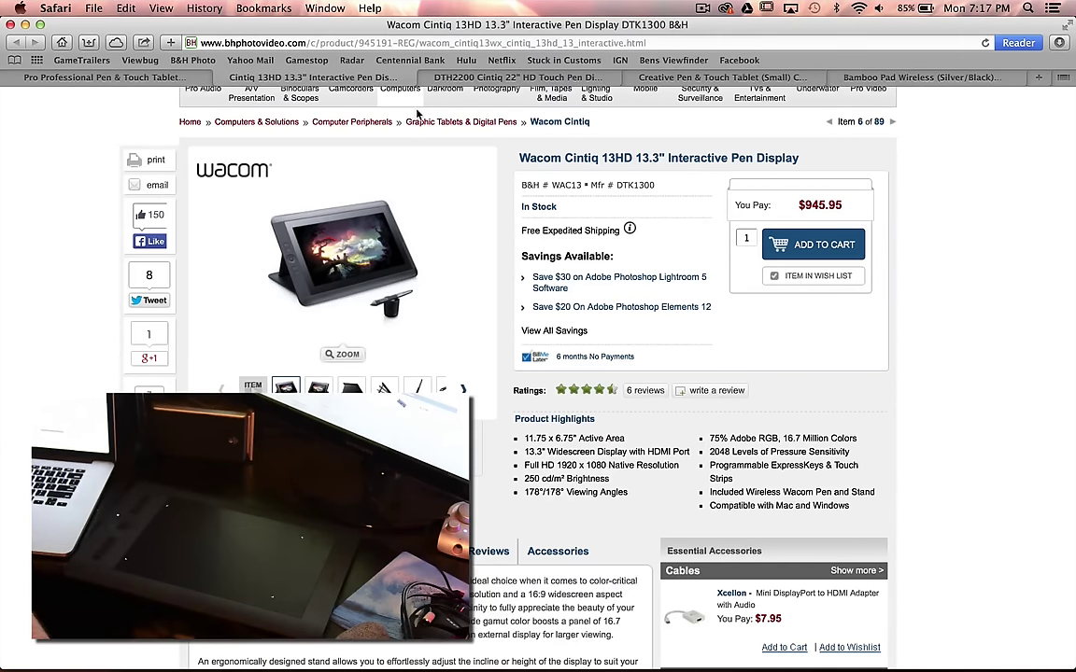
pyautogui.click(487, 79)
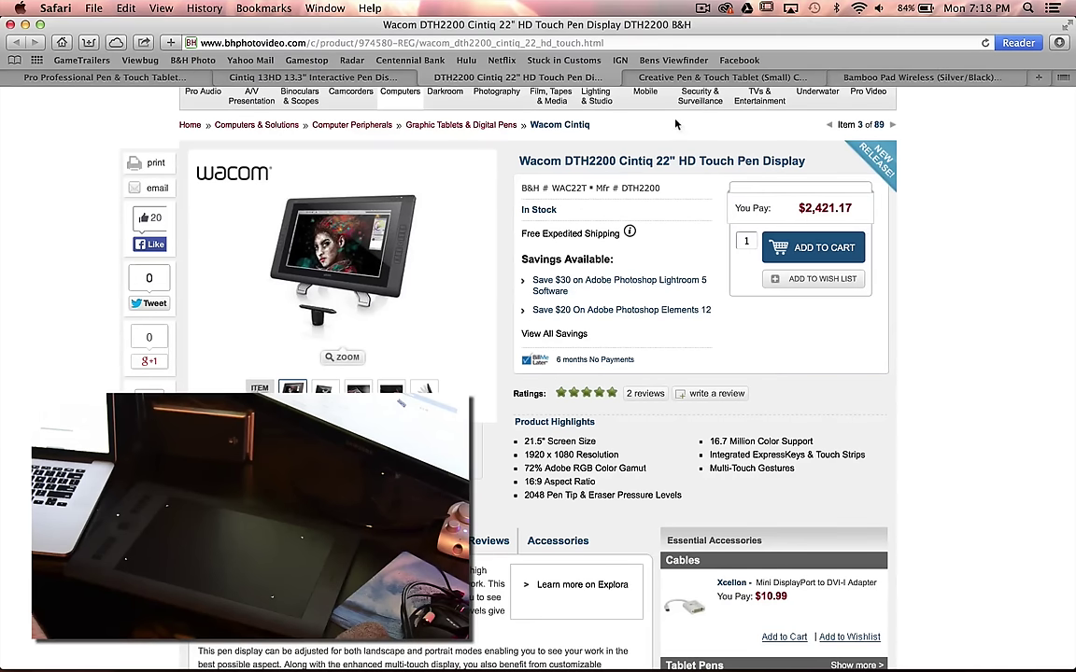
pyautogui.click(703, 78)
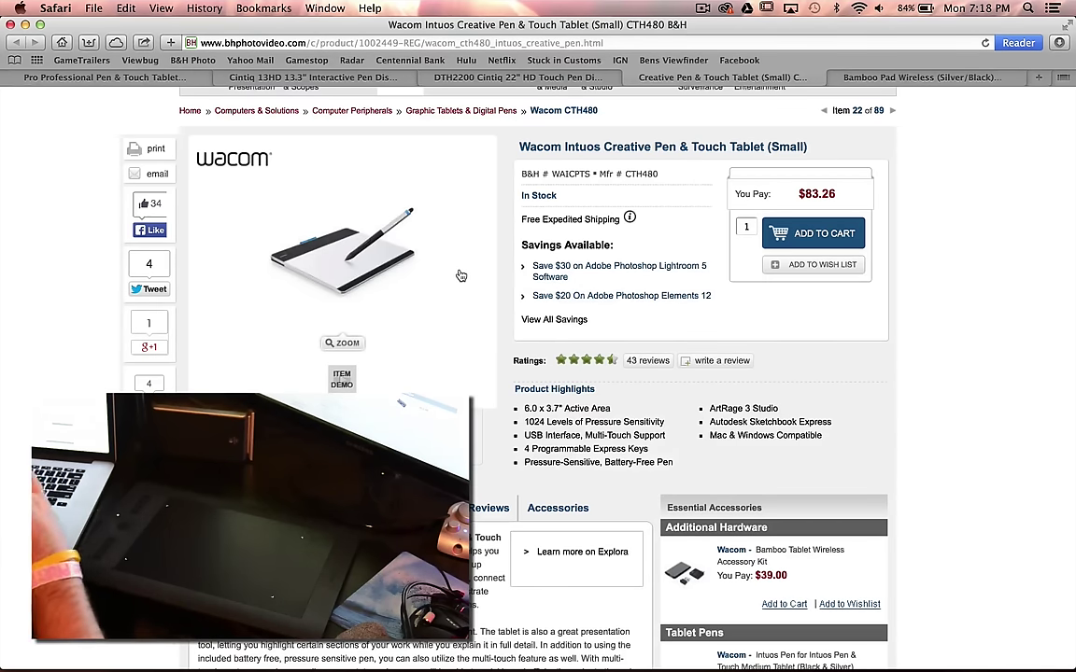
# Step: Look at the Bamboo Pad Wireless ($72.31), then return to the DTH2200 Cintiq 22" page ($2,421.17)
pyautogui.click(948, 82)
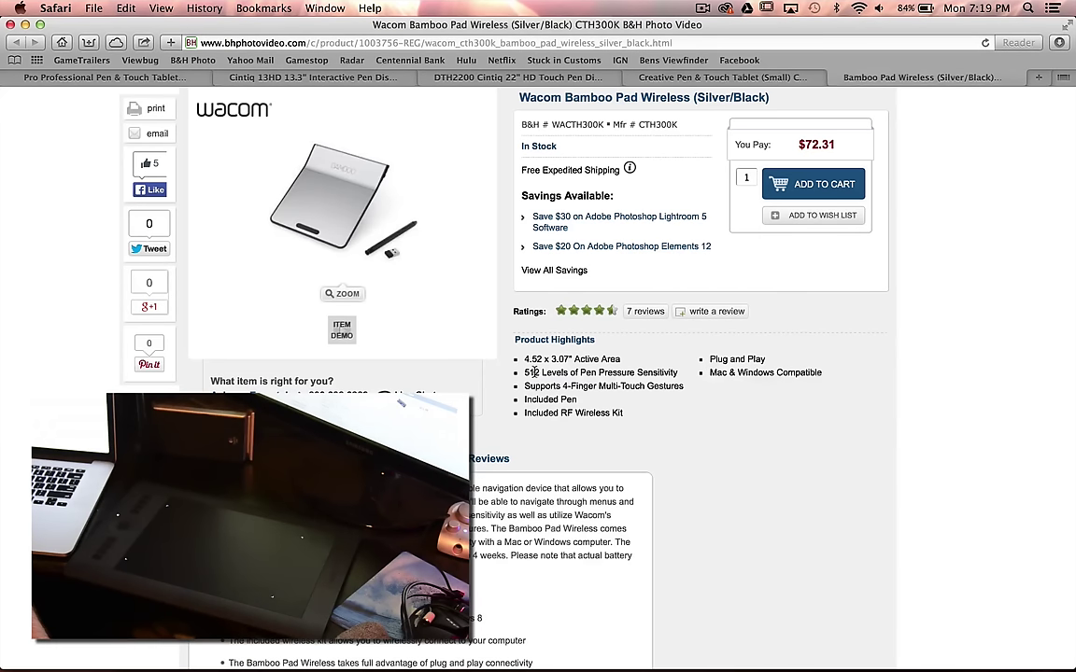
pyautogui.click(456, 79)
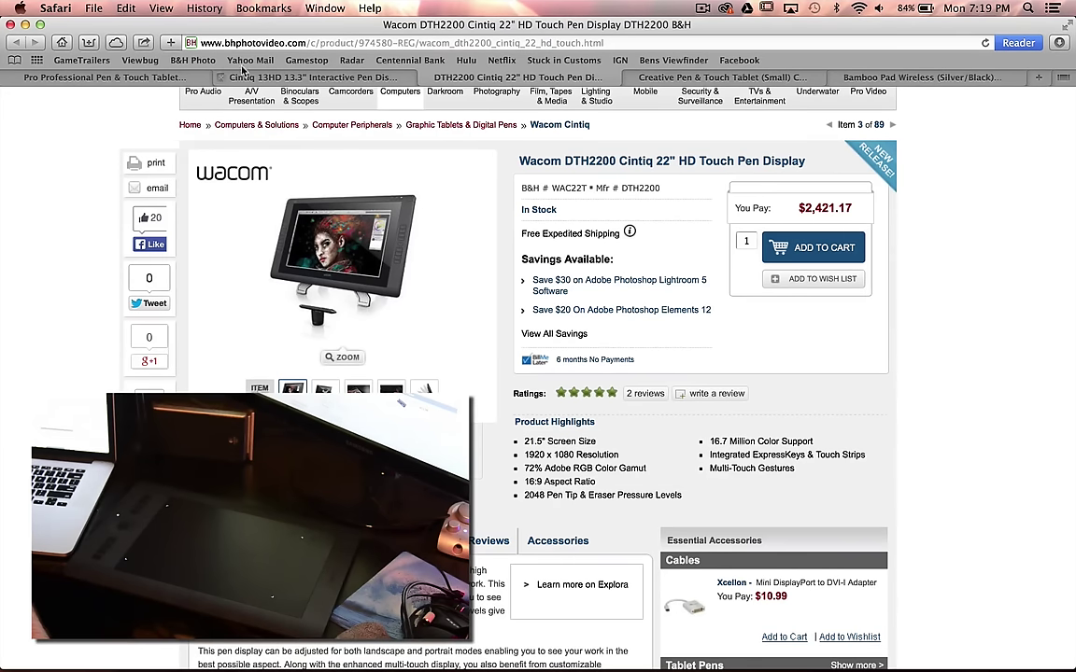
# Step: Go back to the Intuos Pro Professional Pen & Touch Tablet (Medium) page, priced $319.00
pyautogui.click(120, 76)
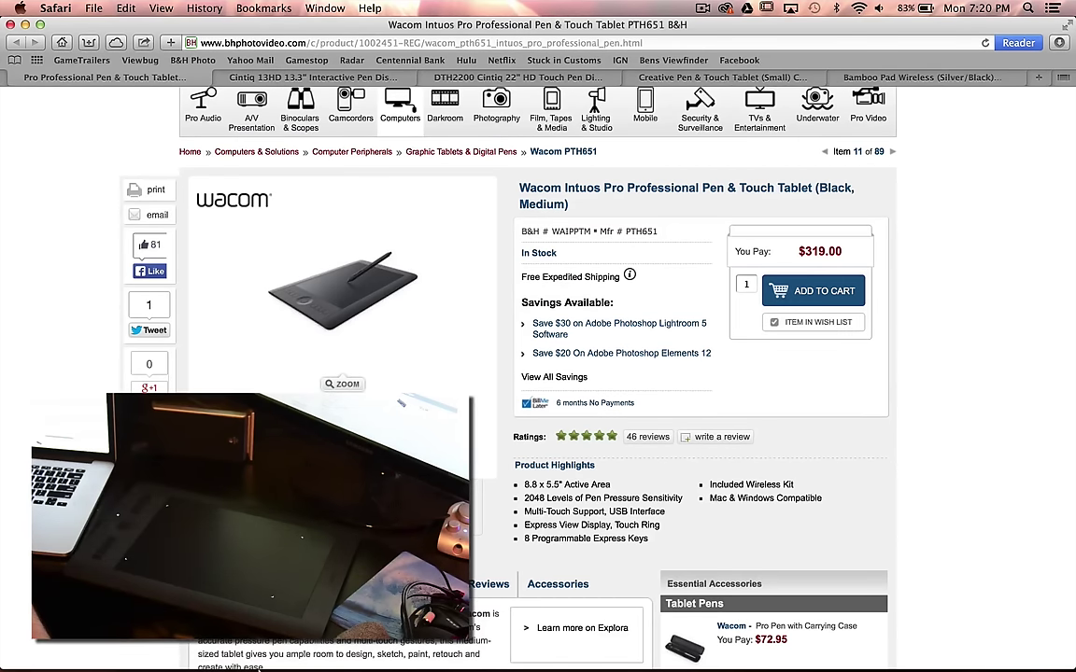
pyautogui.moveTo(218, 666)
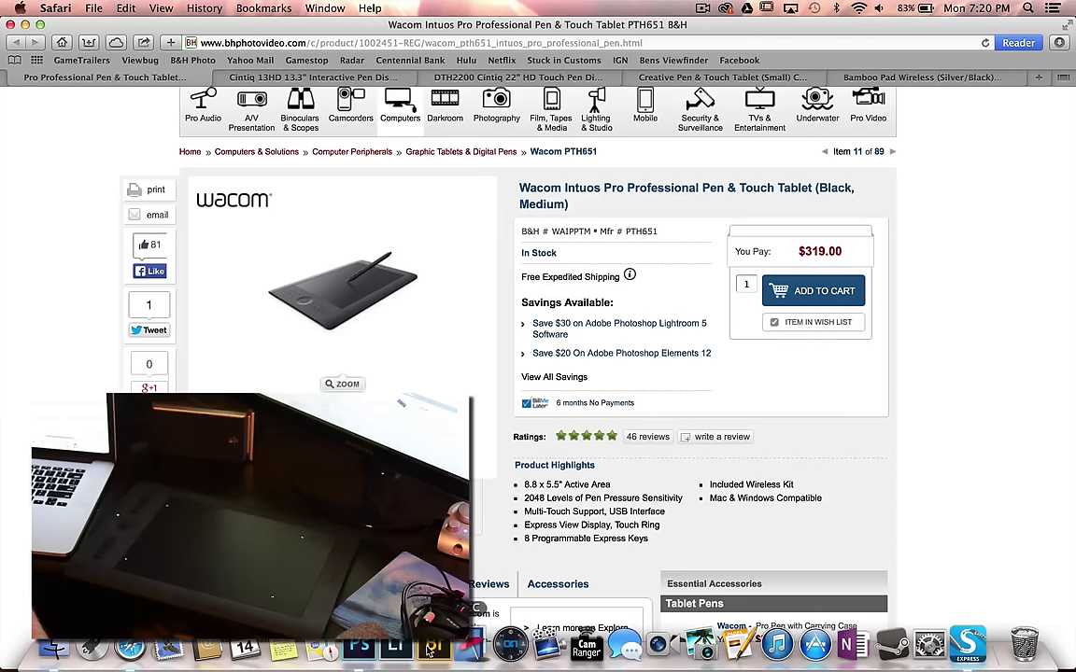
# Step: Switch to SketchBook Express from the Dock, showing its blank Untitled canvas
pyautogui.click(977, 659)
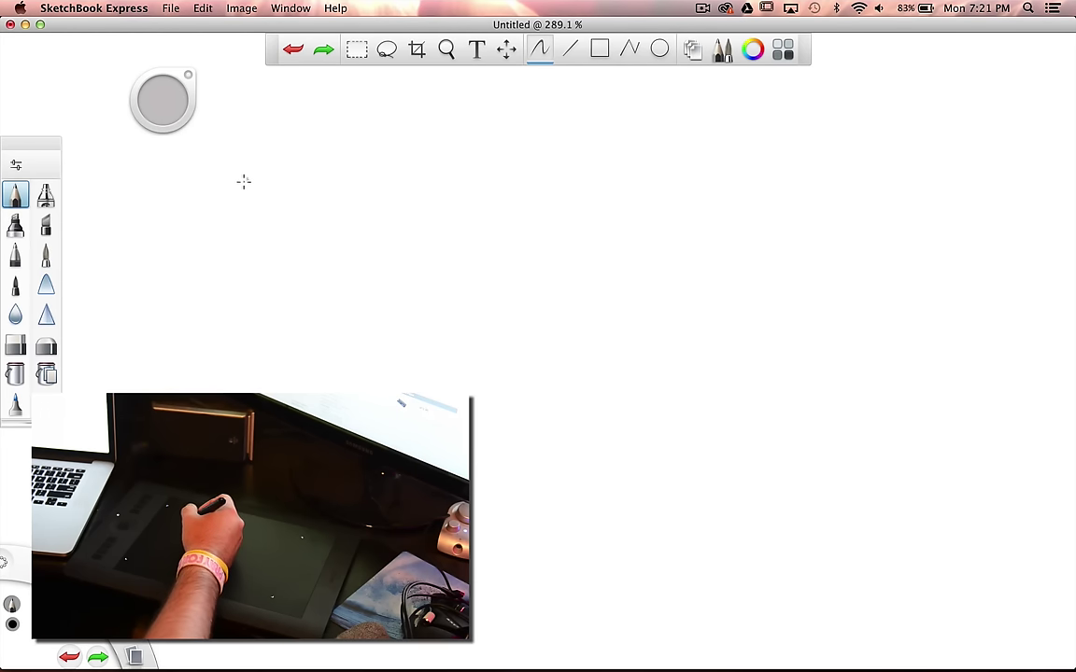
pyautogui.moveTo(241, 264); pyautogui.dragTo(809, 240)
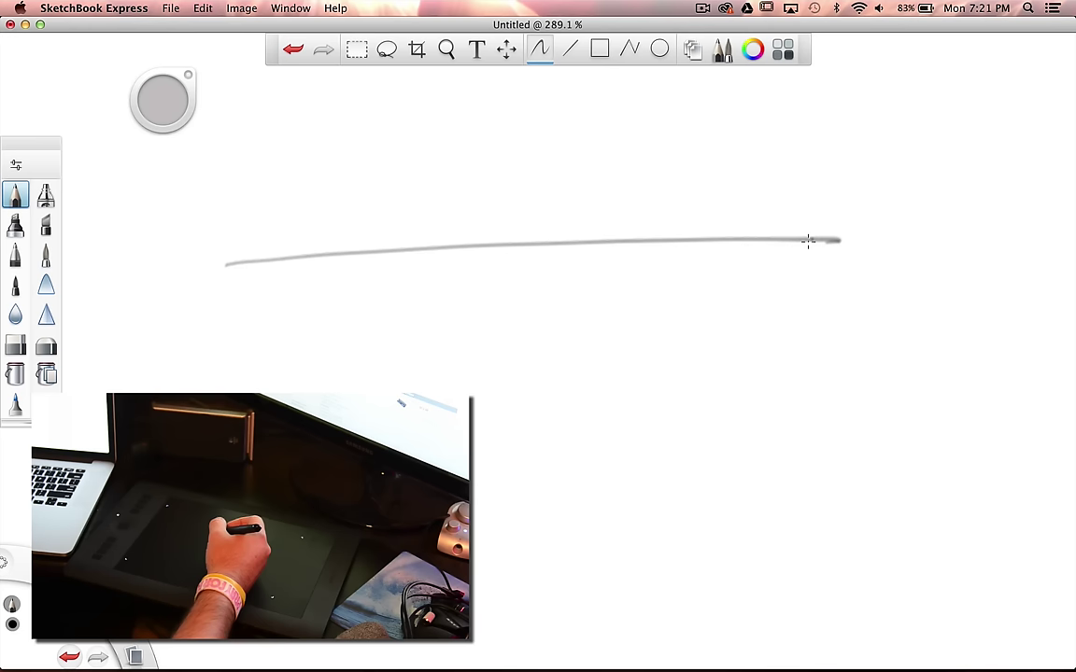
pyautogui.click(17, 258)
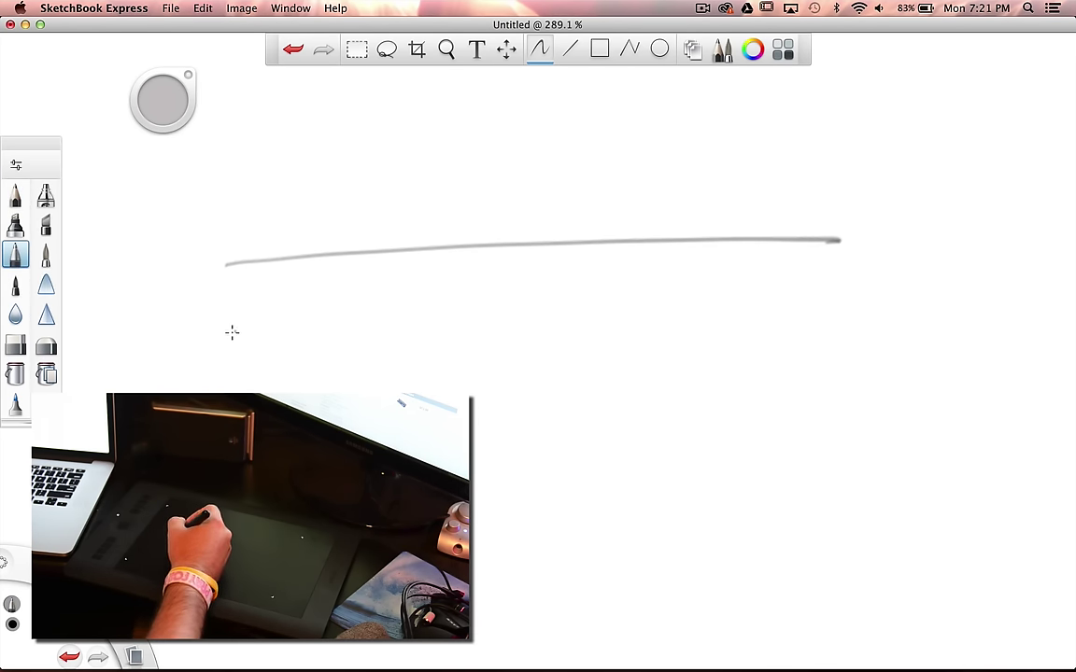
pyautogui.moveTo(245, 342)
pyautogui.mouseDown()
pyautogui.moveTo(408, 302)
pyautogui.moveTo(791, 289)
pyautogui.moveTo(876, 316)
pyautogui.mouseUp()
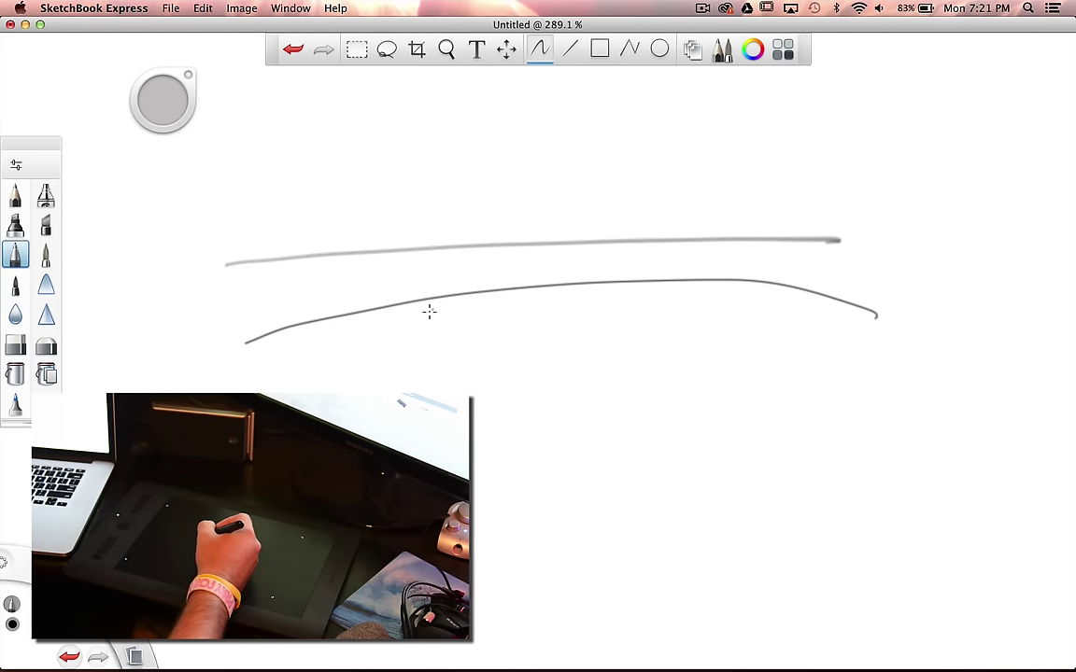
pyautogui.click(16, 225)
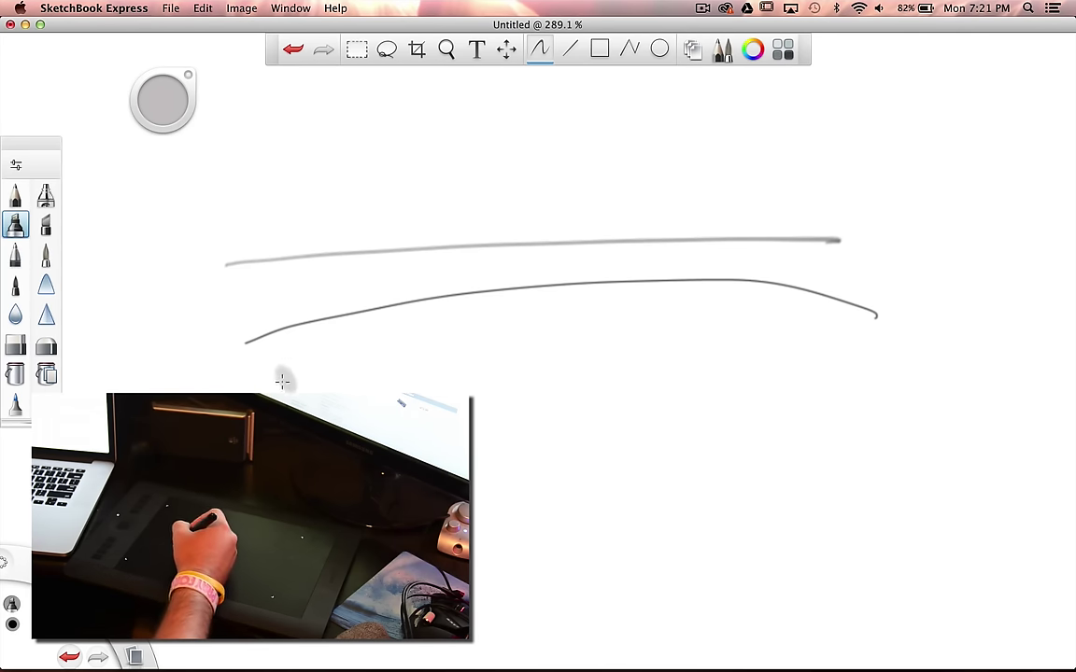
pyautogui.moveTo(262, 383)
pyautogui.mouseDown()
pyautogui.moveTo(474, 323)
pyautogui.moveTo(660, 327)
pyautogui.mouseUp()
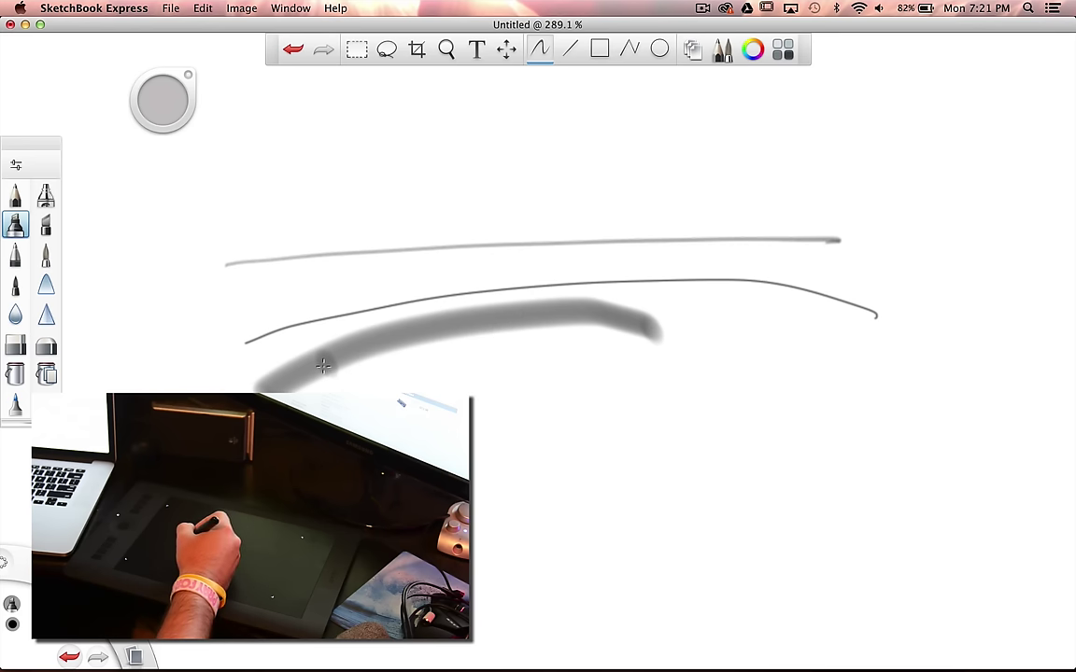
pyautogui.moveTo(371, 350); pyautogui.dragTo(623, 454)
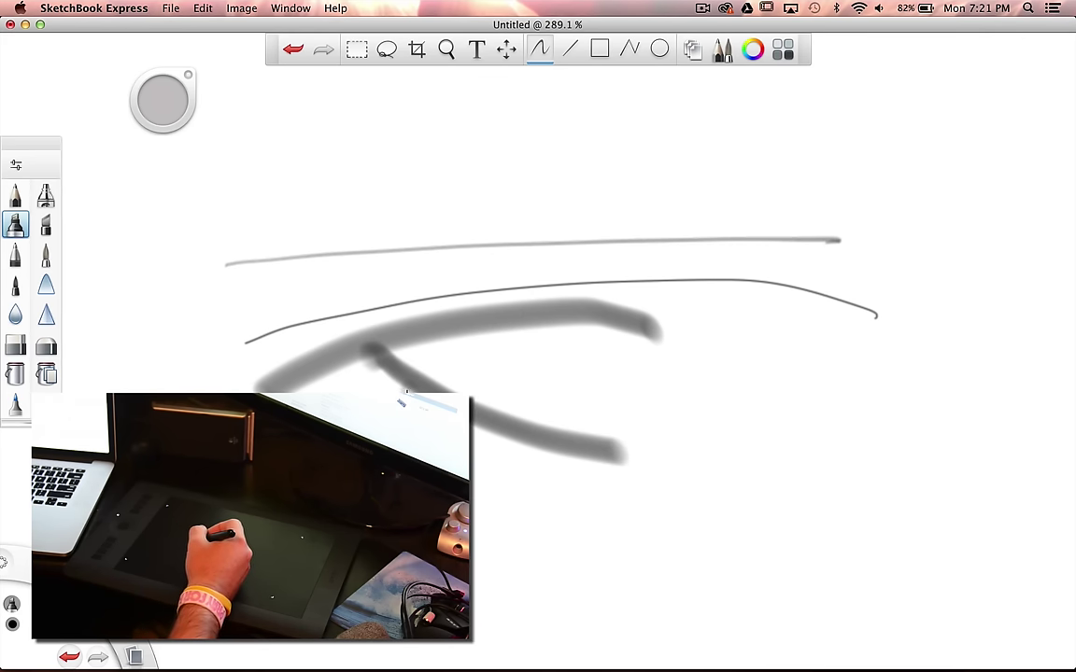
pyautogui.press('super+z')
pyautogui.press('super+z')
pyautogui.press('super+z')
pyautogui.press('super+z')
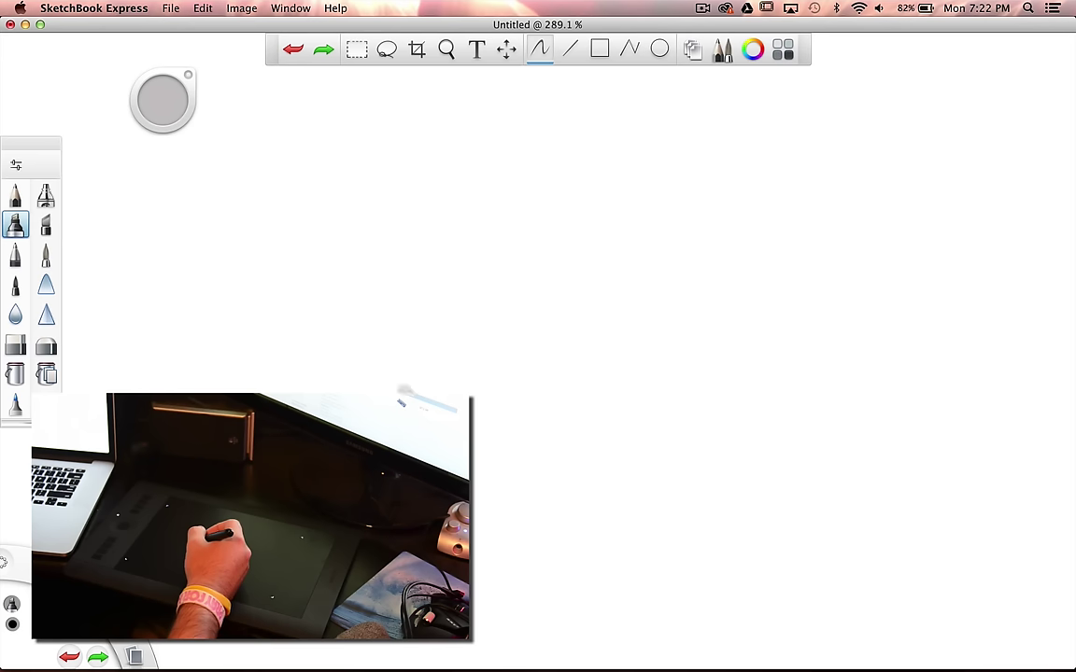
# Step: With the pencil brush, draw a thin arched line, a dark tapered curve and a looping squiggle
pyautogui.click(46, 194)
pyautogui.click(17, 196)
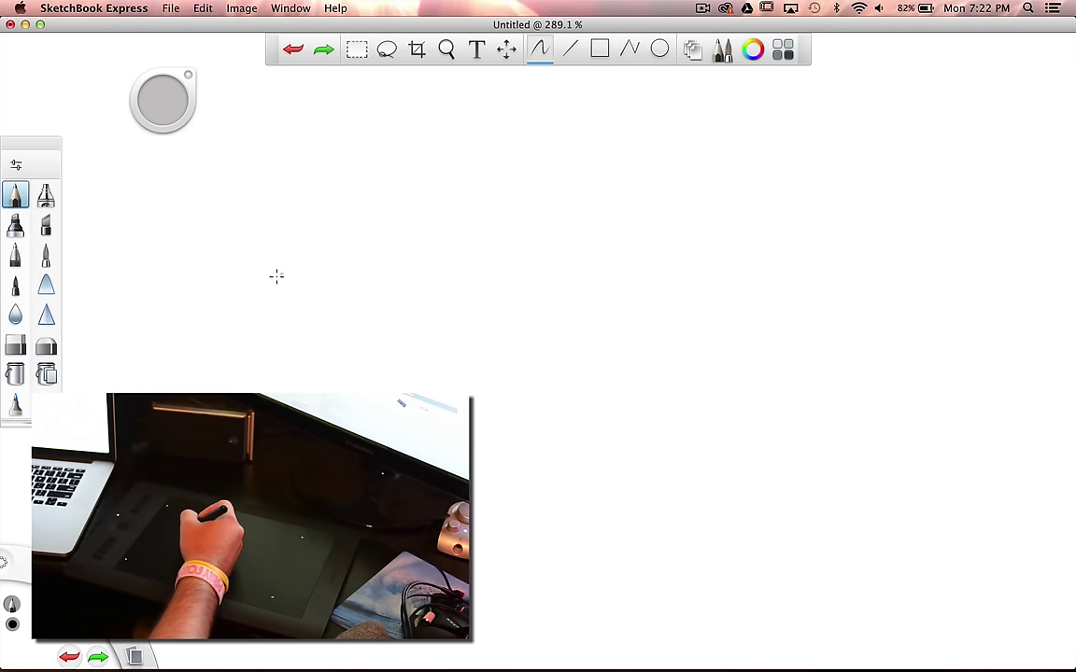
pyautogui.moveTo(231, 263)
pyautogui.mouseDown()
pyautogui.moveTo(412, 246)
pyautogui.moveTo(758, 269)
pyautogui.mouseUp()
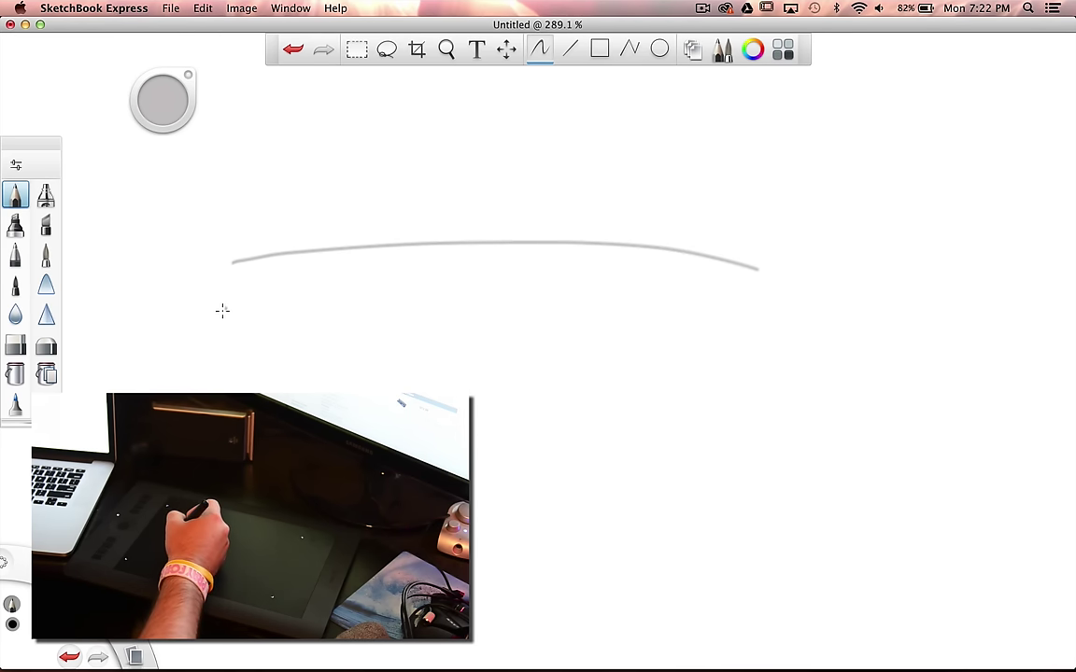
pyautogui.moveTo(221, 310)
pyautogui.mouseDown()
pyautogui.moveTo(648, 329)
pyautogui.moveTo(780, 369)
pyautogui.mouseUp()
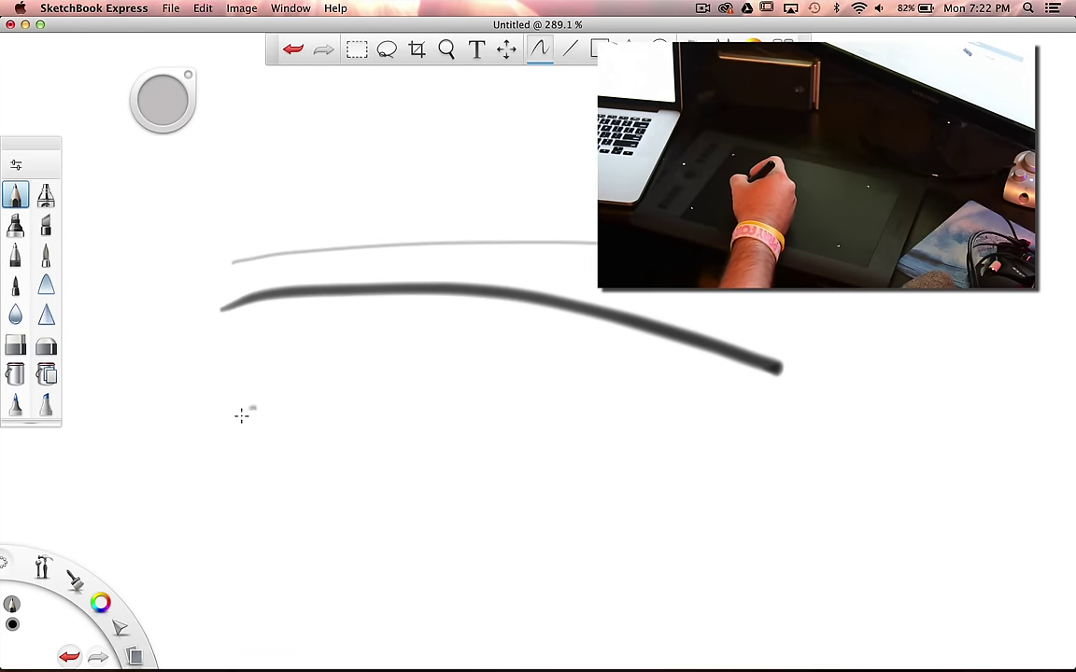
pyautogui.moveTo(266, 442)
pyautogui.mouseDown()
pyautogui.moveTo(261, 359)
pyautogui.moveTo(326, 364)
pyautogui.moveTo(310, 438)
pyautogui.moveTo(362, 515)
pyautogui.moveTo(359, 449)
pyautogui.moveTo(386, 403)
pyautogui.moveTo(364, 373)
pyautogui.moveTo(368, 331)
pyautogui.moveTo(440, 349)
pyautogui.moveTo(417, 424)
pyautogui.moveTo(433, 513)
pyautogui.moveTo(422, 572)
pyautogui.moveTo(499, 544)
pyautogui.moveTo(479, 497)
pyautogui.moveTo(485, 443)
pyautogui.moveTo(464, 386)
pyautogui.moveTo(471, 338)
pyautogui.moveTo(499, 366)
pyautogui.mouseUp()
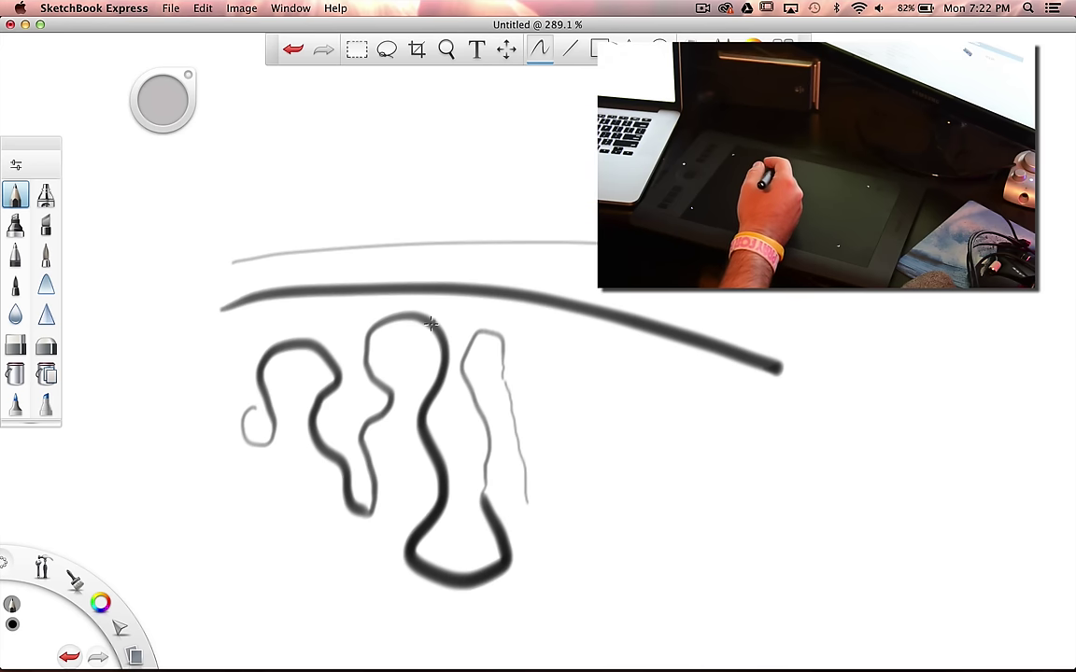
pyautogui.click(702, 7)
pyautogui.click(676, 38)
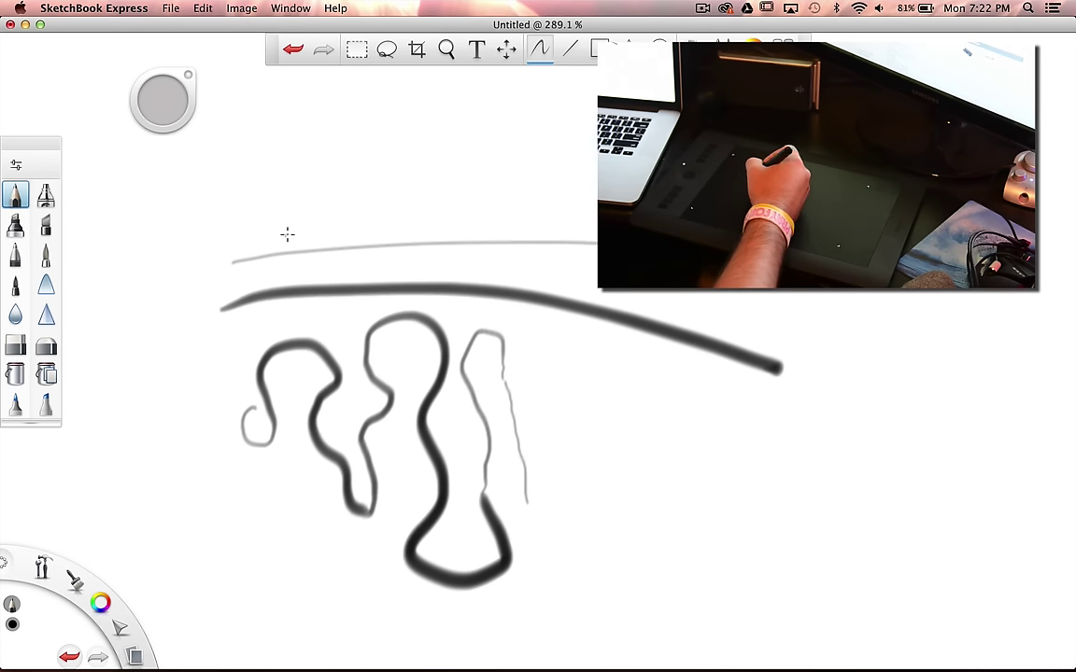
# Step: Hand-letter a B and a few more letters to its right on the canvas
pyautogui.moveTo(283, 163); pyautogui.dragTo(283, 270)
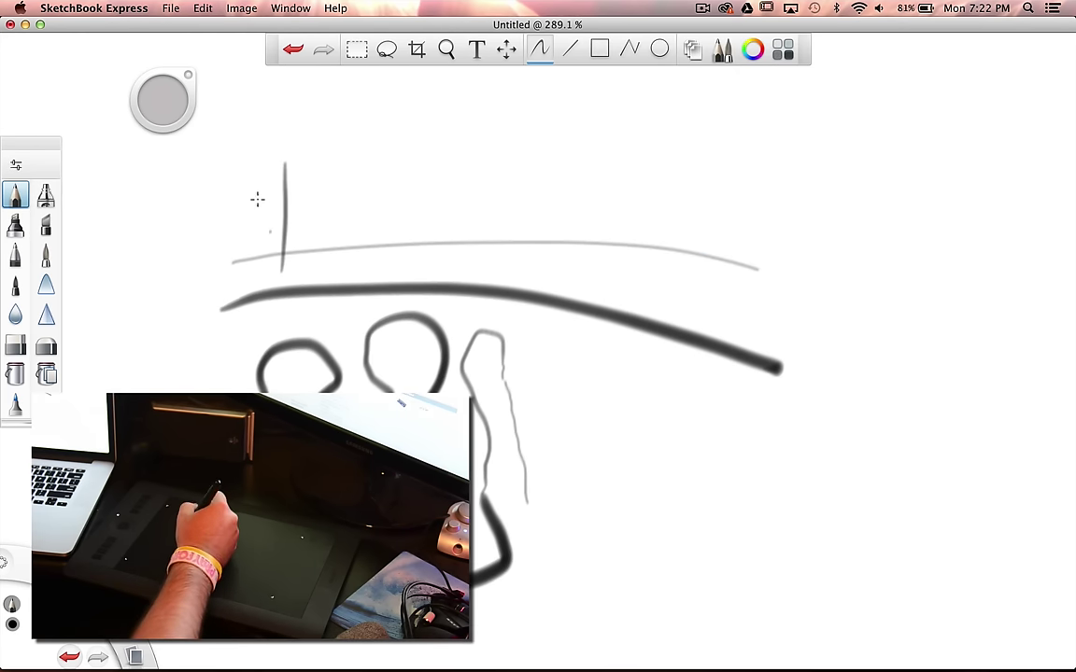
pyautogui.moveTo(233, 170); pyautogui.dragTo(340, 154)
pyautogui.moveTo(284, 183); pyautogui.dragTo(234, 262)
pyautogui.moveTo(318, 271)
pyautogui.mouseDown()
pyautogui.moveTo(364, 240)
pyautogui.moveTo(347, 268)
pyautogui.moveTo(422, 194)
pyautogui.moveTo(463, 194)
pyautogui.mouseUp()
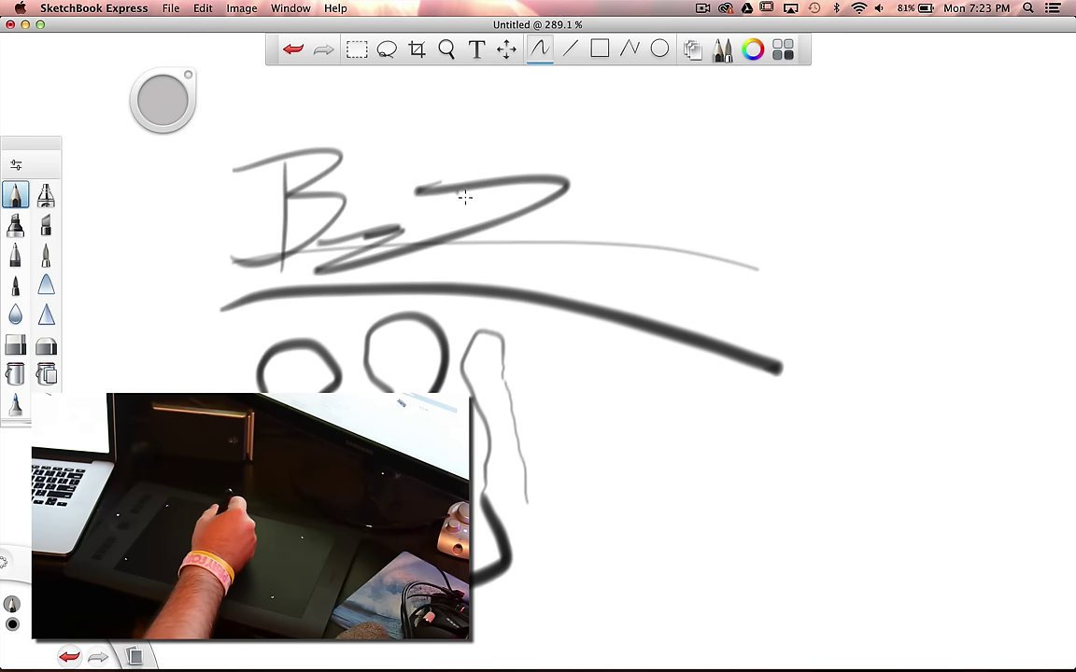
pyautogui.moveTo(612, 137)
pyautogui.mouseDown()
pyautogui.moveTo(579, 217)
pyautogui.moveTo(687, 194)
pyautogui.moveTo(713, 240)
pyautogui.moveTo(888, 181)
pyautogui.mouseUp()
pyautogui.click(715, 173)
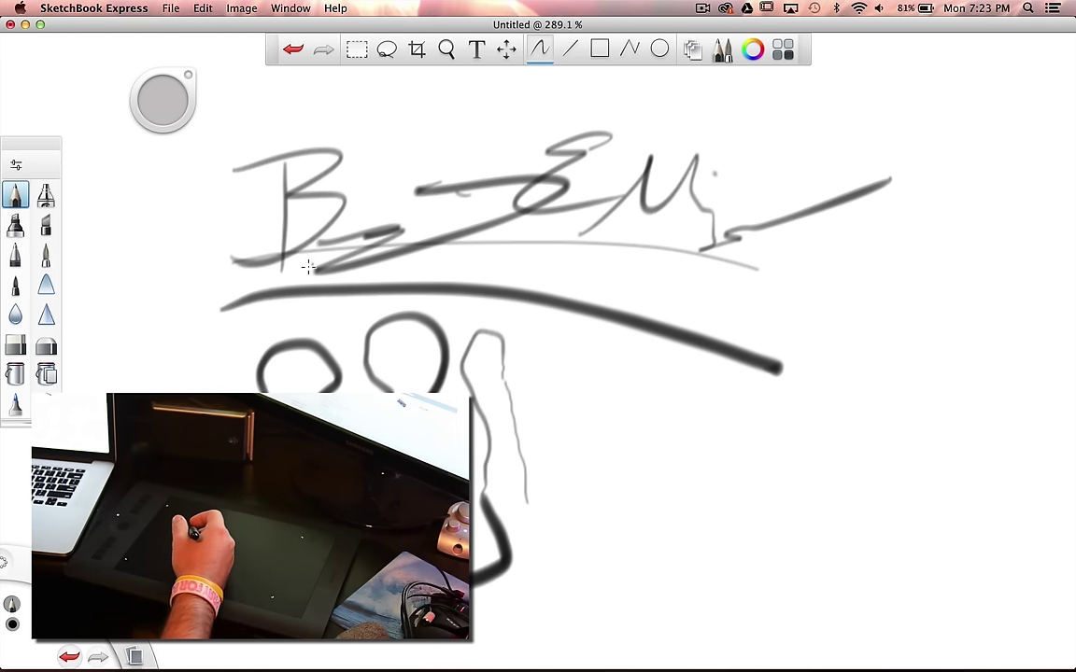
# Step: Undo all strokes with Cmd+Z until the canvas is blank
pyautogui.press('super+z')
pyautogui.press('super+z')
pyautogui.press('super+z')
pyautogui.press('super+z')
pyautogui.press('super+z')
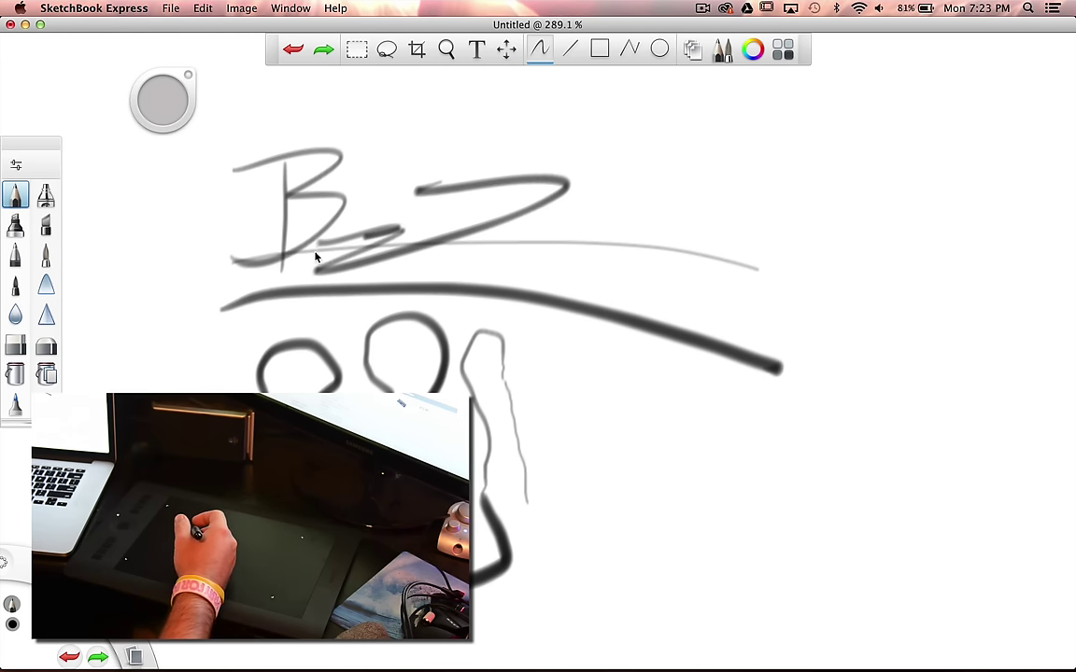
pyautogui.press('super+z')
pyautogui.press('super+z')
pyautogui.press('super+z')
pyautogui.press('super+z')
pyautogui.press('super+z')
pyautogui.press('super+z')
pyautogui.press('super+z')
pyautogui.press('super+z')
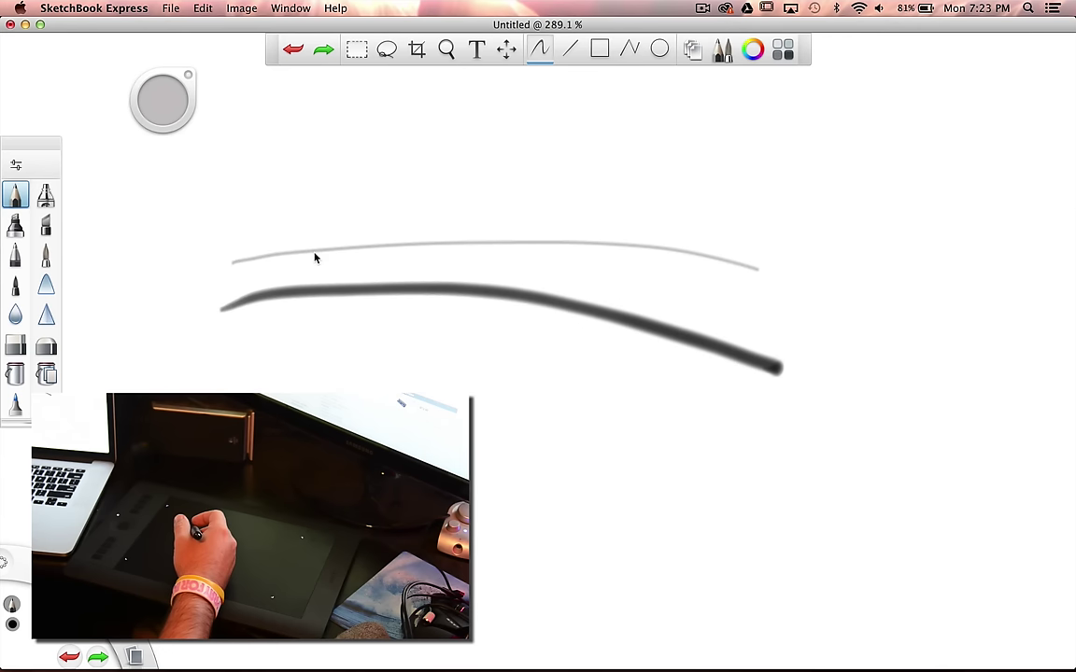
pyautogui.press('super+z')
pyautogui.press('super+z')
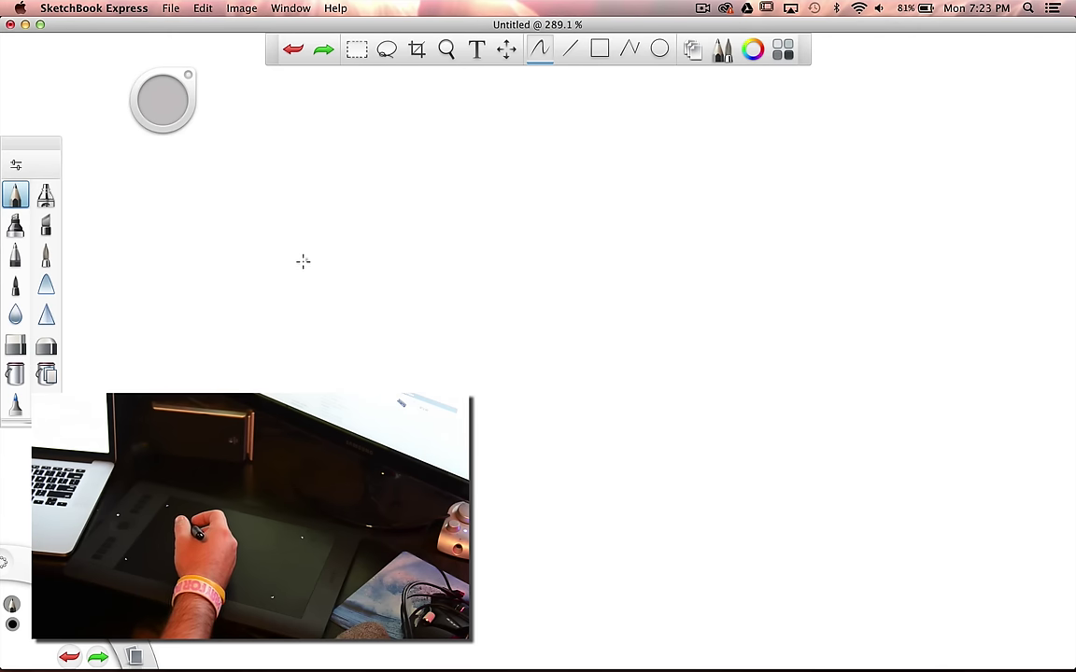
# Step: Sketch an oval eye with an eyebrow and a few short strokes around it
pyautogui.moveTo(265, 266); pyautogui.dragTo(254, 300)
pyautogui.moveTo(287, 276)
pyautogui.mouseDown()
pyautogui.moveTo(270, 305)
pyautogui.moveTo(288, 312)
pyautogui.mouseUp()
pyautogui.click(390, 321)
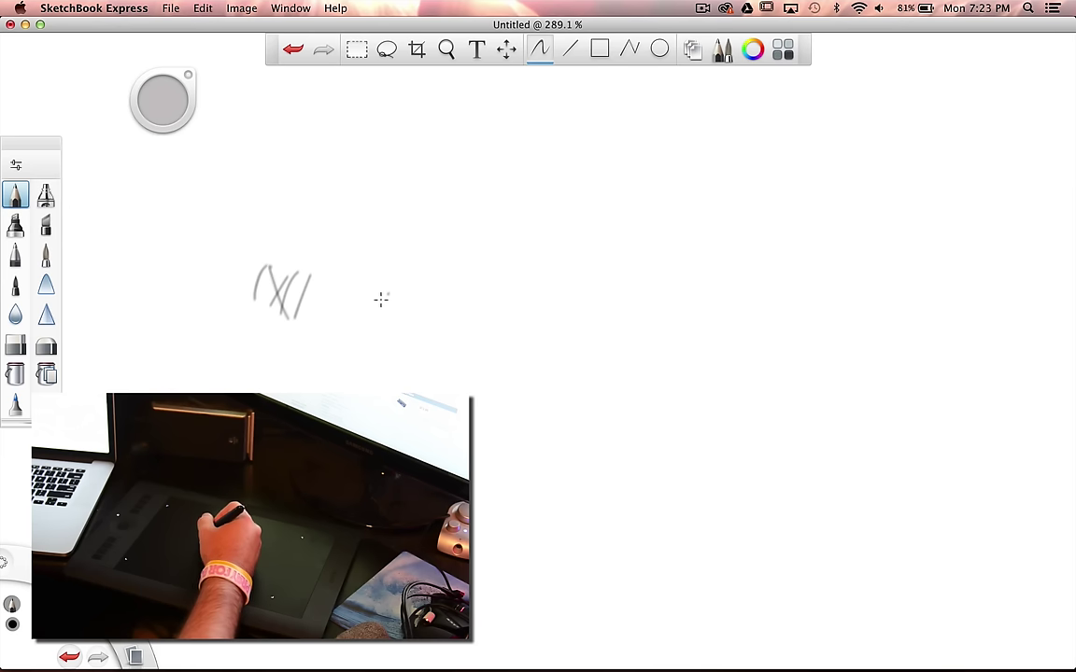
pyautogui.moveTo(384, 300)
pyautogui.mouseDown()
pyautogui.moveTo(472, 280)
pyautogui.moveTo(471, 264)
pyautogui.mouseUp()
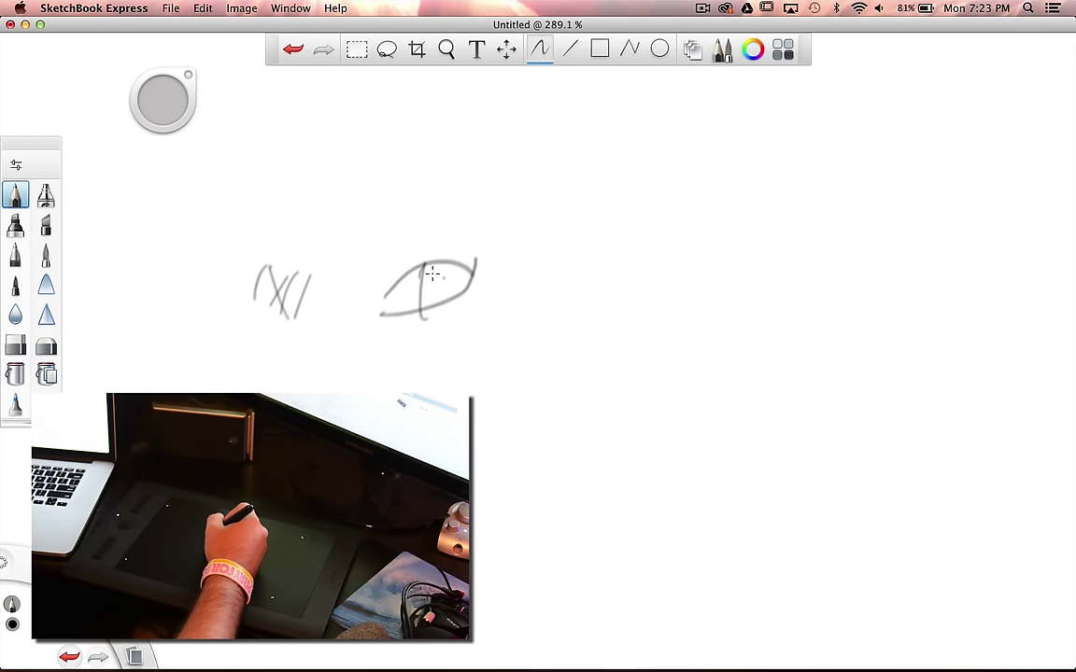
pyautogui.moveTo(454, 222)
pyautogui.mouseDown()
pyautogui.moveTo(458, 241)
pyautogui.moveTo(396, 249)
pyautogui.moveTo(389, 267)
pyautogui.mouseUp()
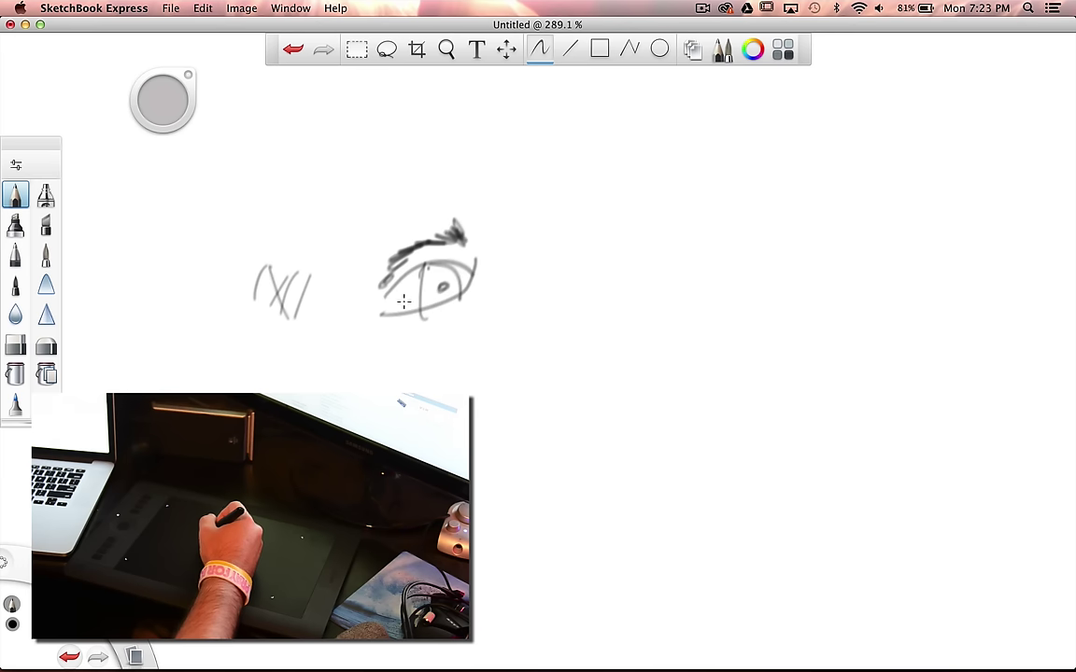
pyautogui.moveTo(411, 329)
pyautogui.mouseDown()
pyautogui.moveTo(486, 274)
pyautogui.moveTo(516, 282)
pyautogui.mouseUp()
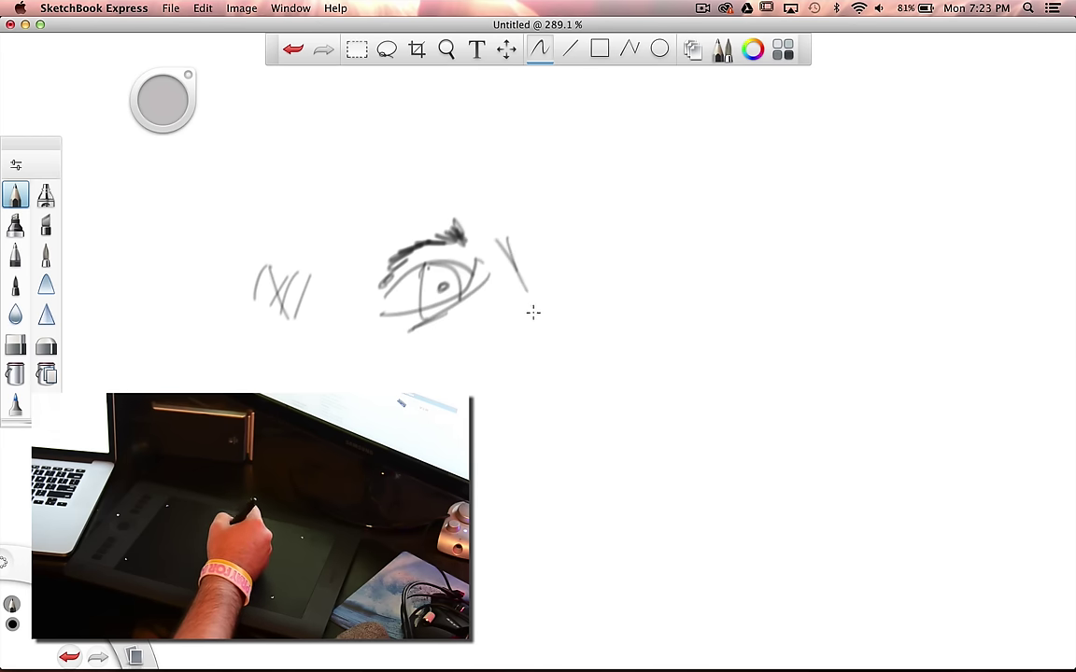
pyautogui.moveTo(512, 240); pyautogui.dragTo(549, 339)
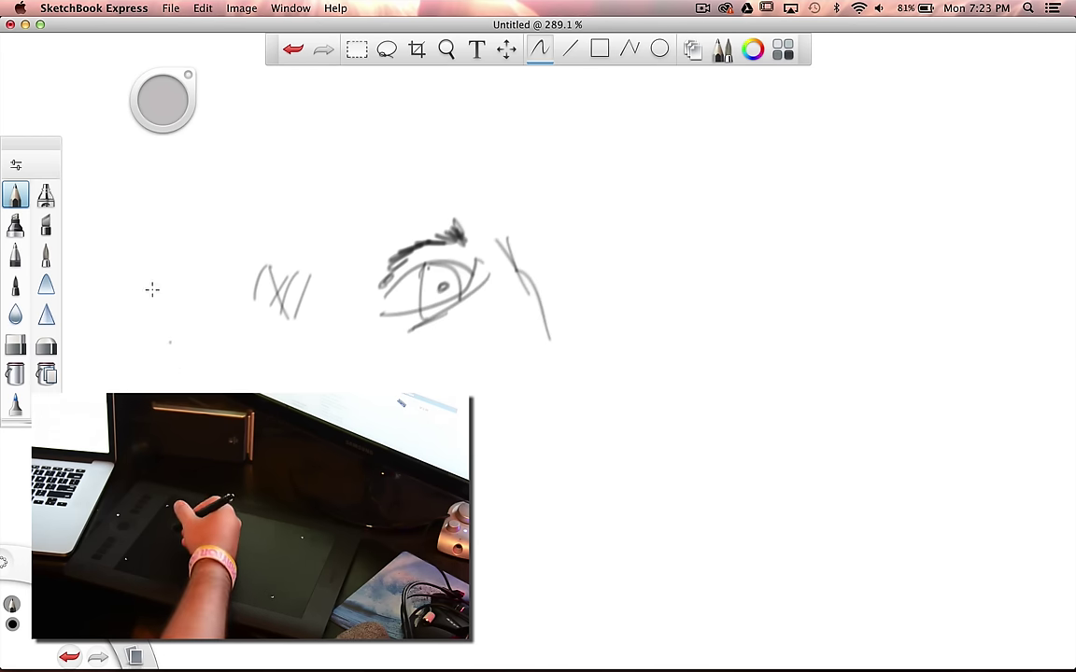
# Step: Quit SketchBook Express without saving, then quit Safari to return to Photoshop
pyautogui.click(104, 10)
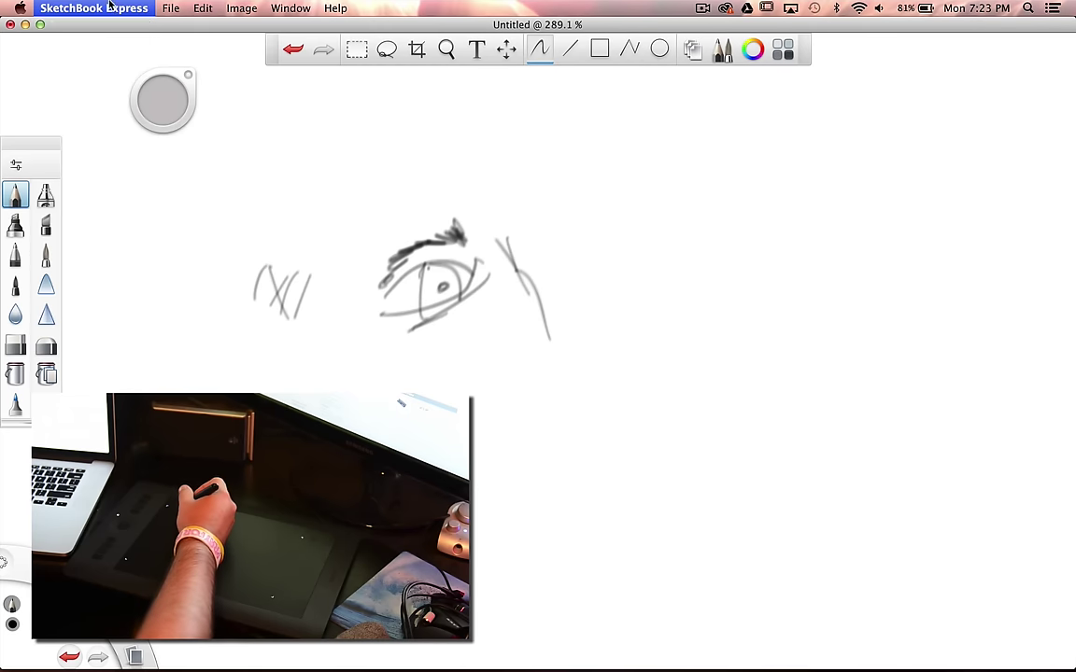
pyautogui.click(139, 148)
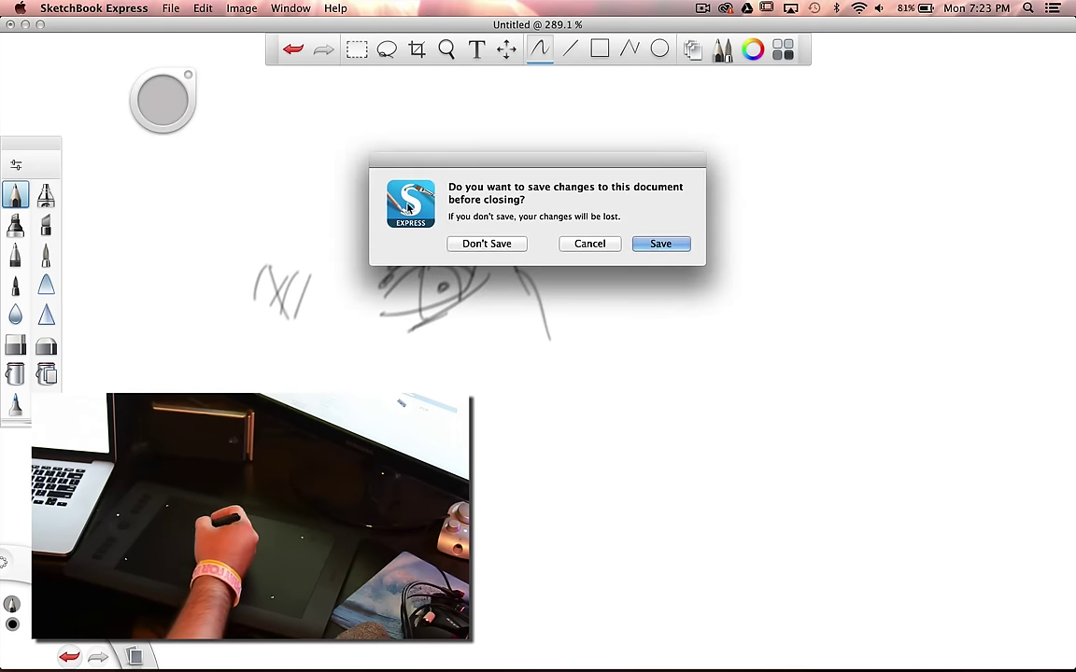
pyautogui.click(487, 243)
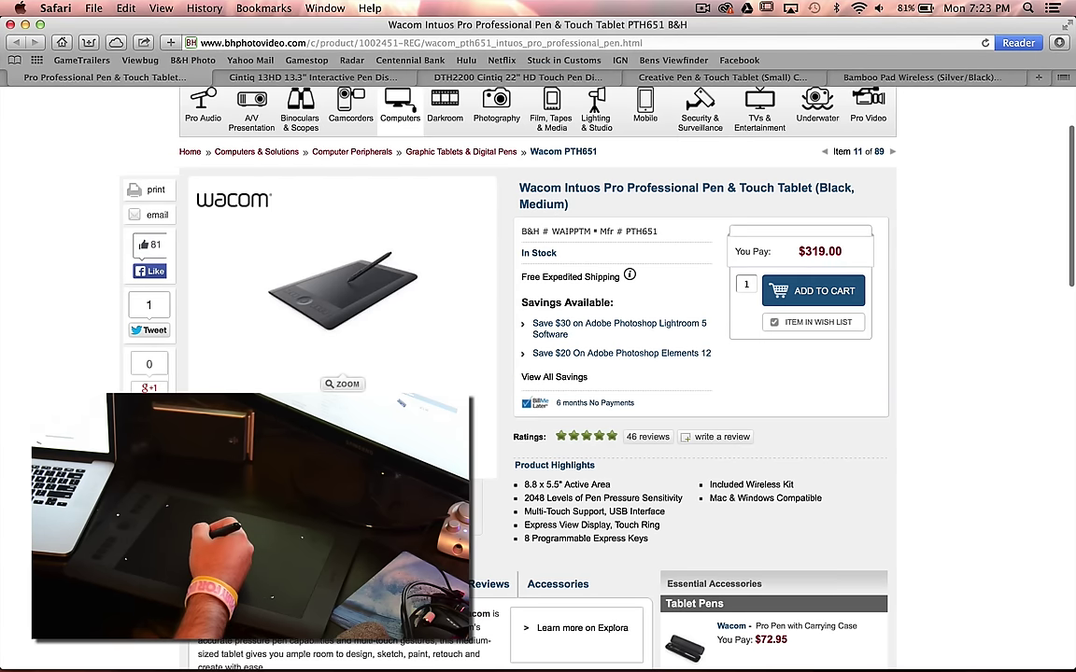
pyautogui.click(55, 8)
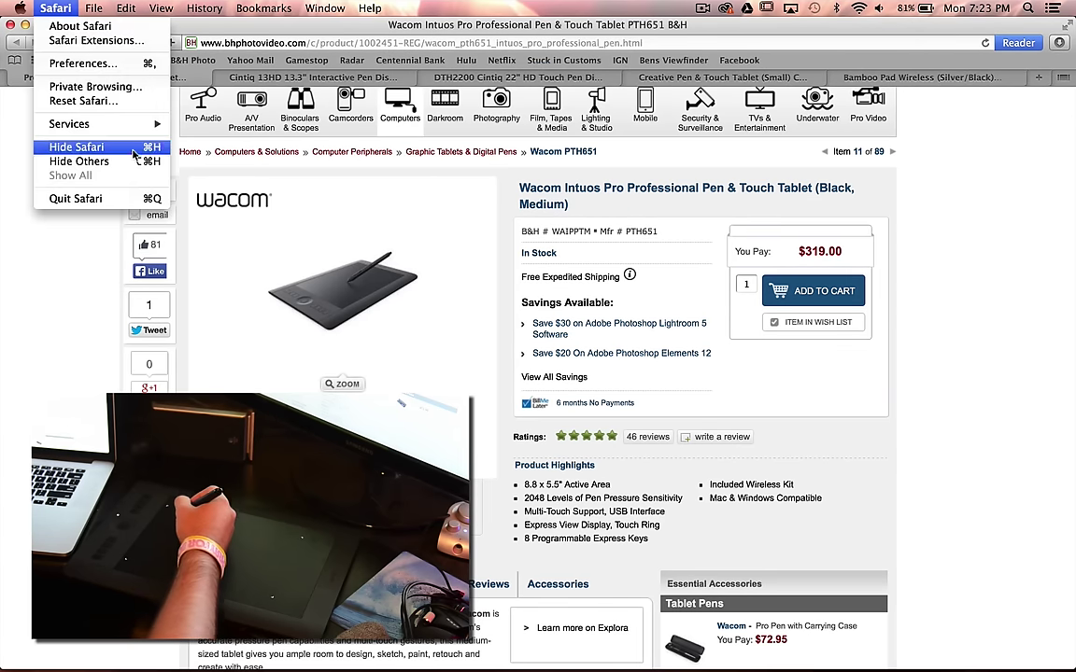
pyautogui.click(153, 199)
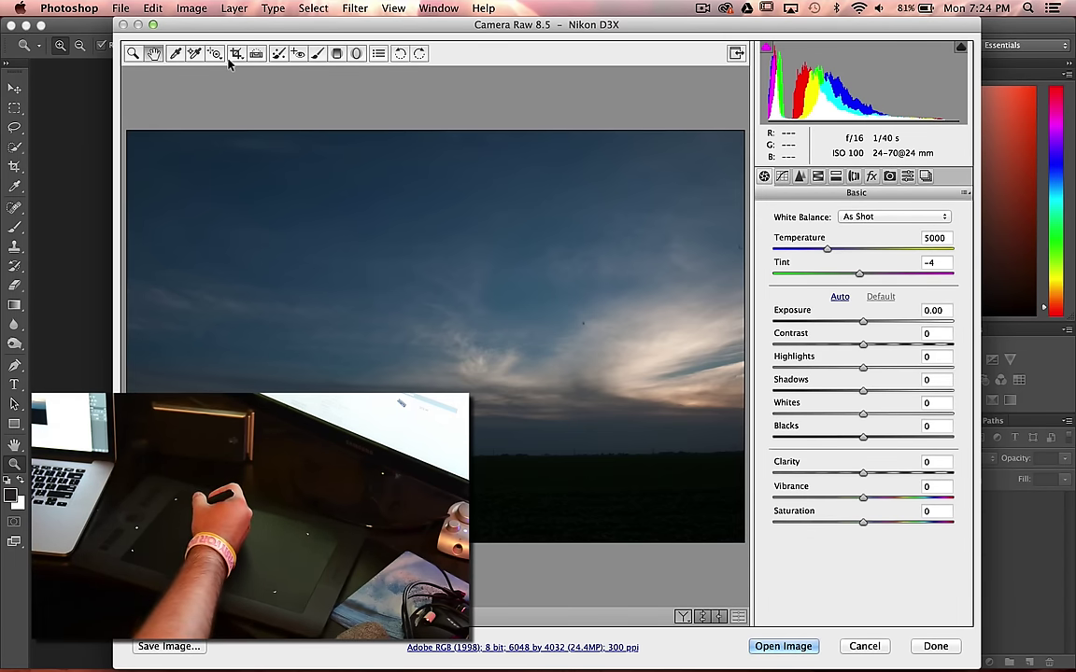
# Step: Pick Camera Raw's Adjustment Brush and resize it to 40 with the bracket keys
pyautogui.click(315, 53)
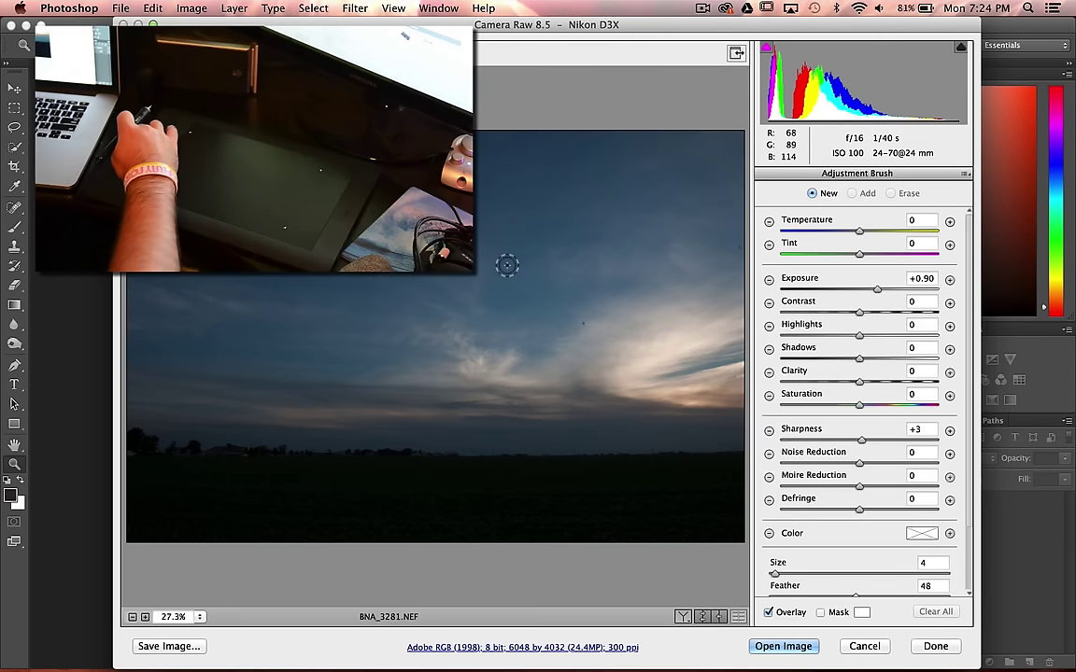
pyautogui.press(']')
pyautogui.press(']')
pyautogui.press(']')
pyautogui.press(']')
pyautogui.press(']')
pyautogui.press(']')
pyautogui.press(']')
pyautogui.press(']')
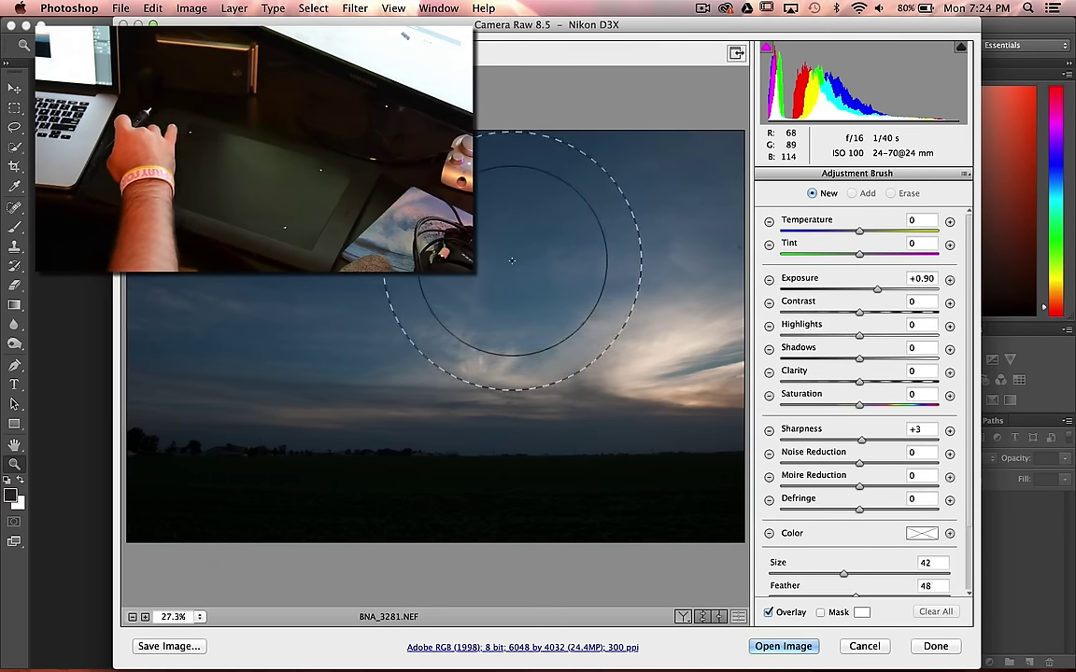
pyautogui.press('[')
pyautogui.press('[')
pyautogui.press('[')
pyautogui.press('[')
pyautogui.press('[')
pyautogui.press('[')
pyautogui.press('[')
pyautogui.press('[')
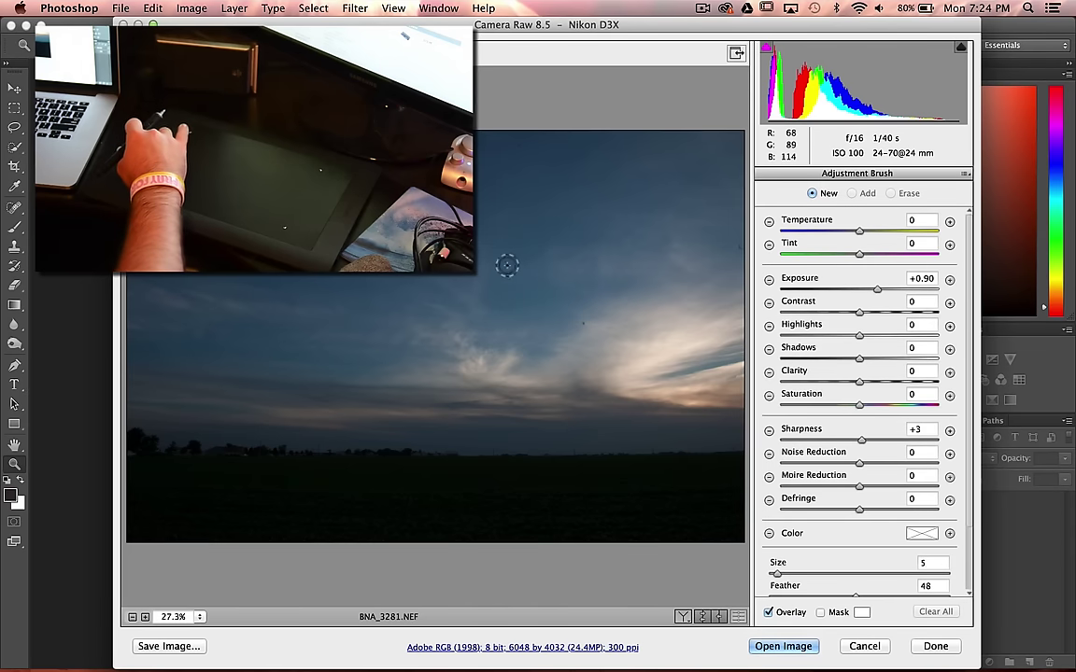
pyautogui.press(']')
pyautogui.press(']')
pyautogui.press(']')
pyautogui.press(']')
pyautogui.press(']')
pyautogui.press(']')
pyautogui.press(']')
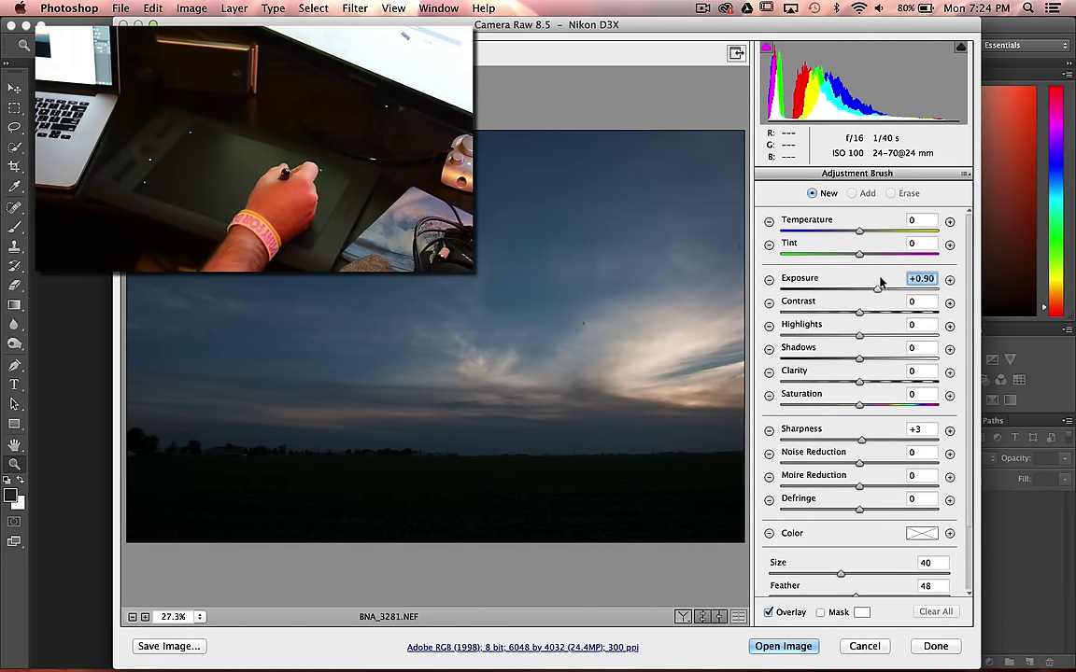
# Step: Paint a +2.95 exposure stroke across the sky, undo it, and shrink the brush to 14
pyautogui.moveTo(636, 301)
pyautogui.mouseDown()
pyautogui.moveTo(372, 363)
pyautogui.moveTo(375, 321)
pyautogui.moveTo(429, 311)
pyautogui.moveTo(406, 328)
pyautogui.mouseUp()
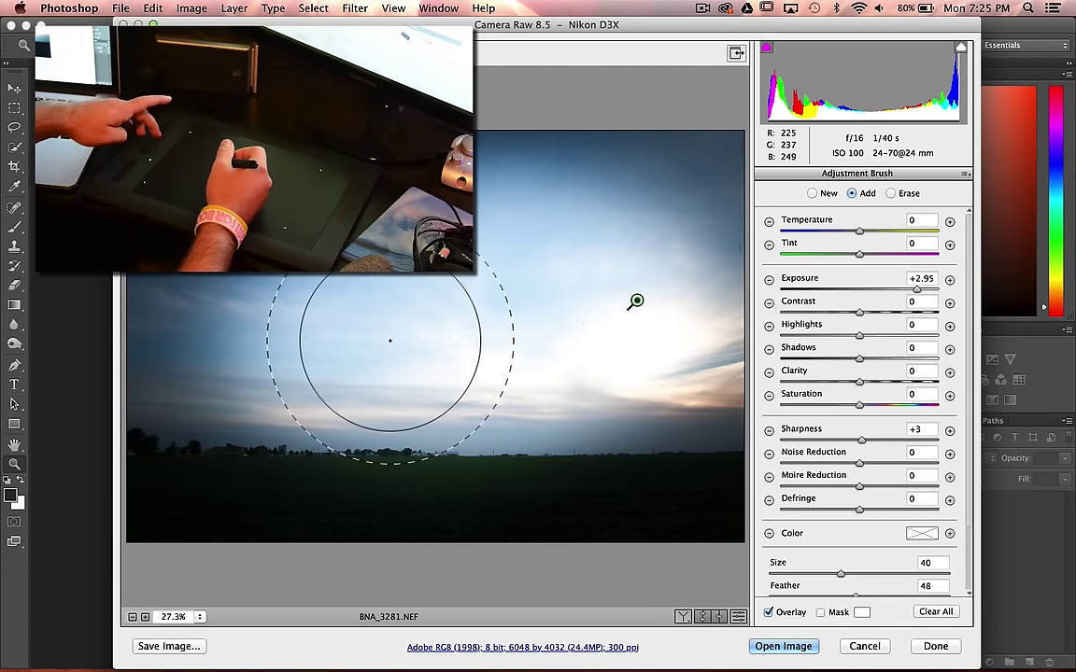
pyautogui.press('super+z')
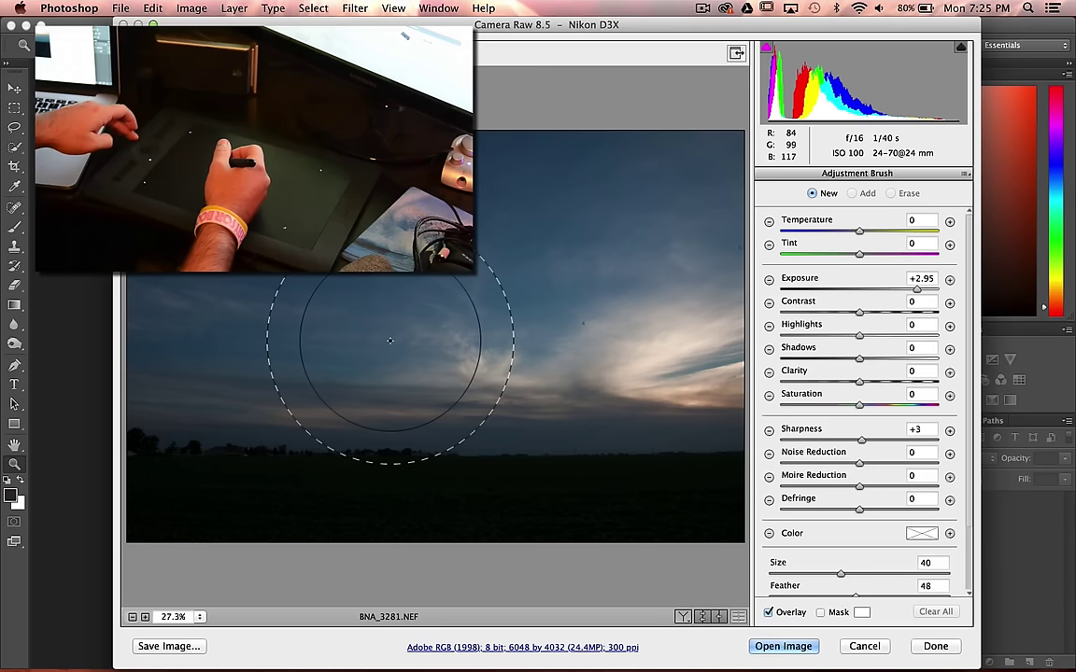
pyautogui.press('[')
pyautogui.press('[')
pyautogui.press('[')
pyautogui.press('[')
pyautogui.press('[')
pyautogui.press('[')
pyautogui.press('[')
pyautogui.press('[')
pyautogui.press('[')
pyautogui.press('[')
pyautogui.press('[')
pyautogui.press('[')
pyautogui.press('[')
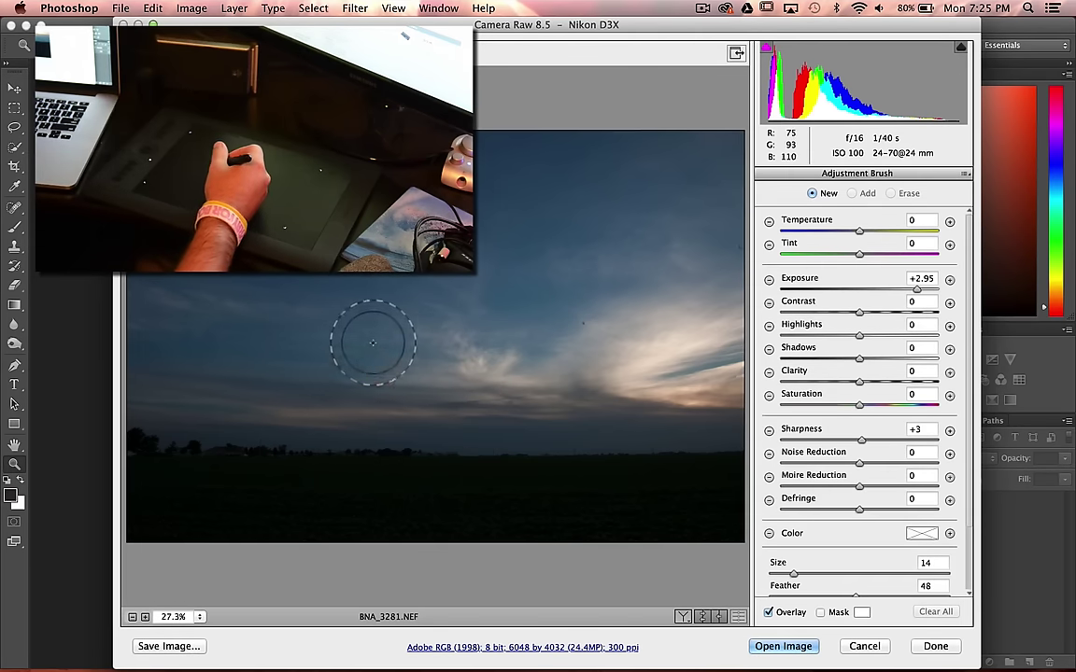
# Step: Brighten a wide sky band toward the horizon with several strokes, then undo them all
pyautogui.moveTo(293, 389)
pyautogui.mouseDown()
pyautogui.moveTo(438, 354)
pyautogui.moveTo(626, 337)
pyautogui.mouseUp()
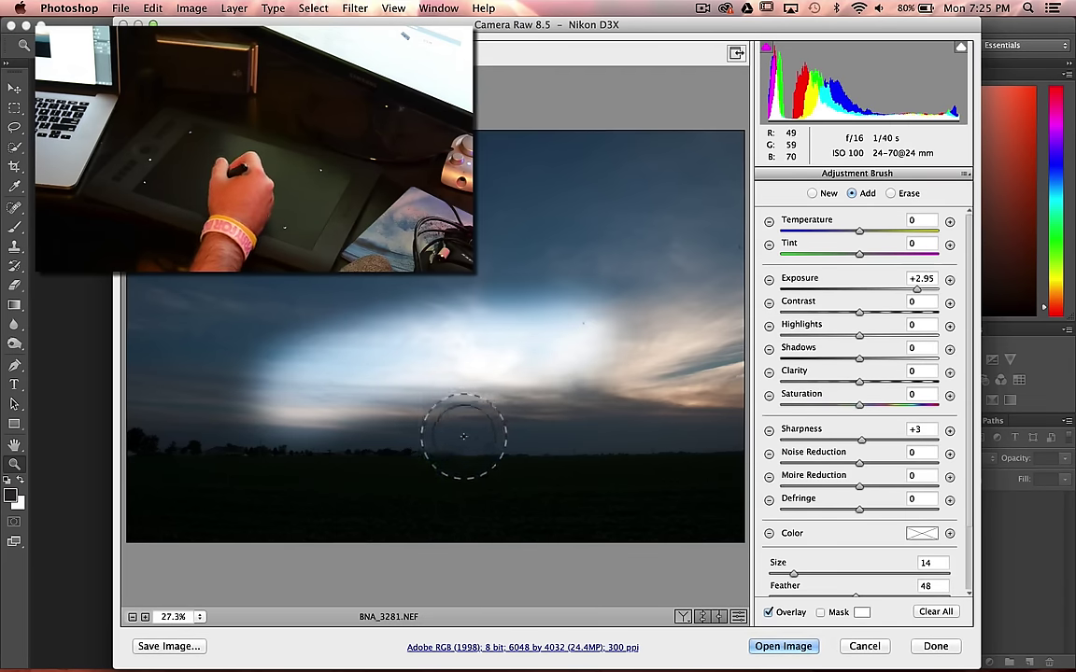
pyautogui.moveTo(463, 438); pyautogui.dragTo(522, 406)
pyautogui.moveTo(360, 289)
pyautogui.mouseDown()
pyautogui.moveTo(280, 266)
pyautogui.moveTo(383, 261)
pyautogui.mouseUp()
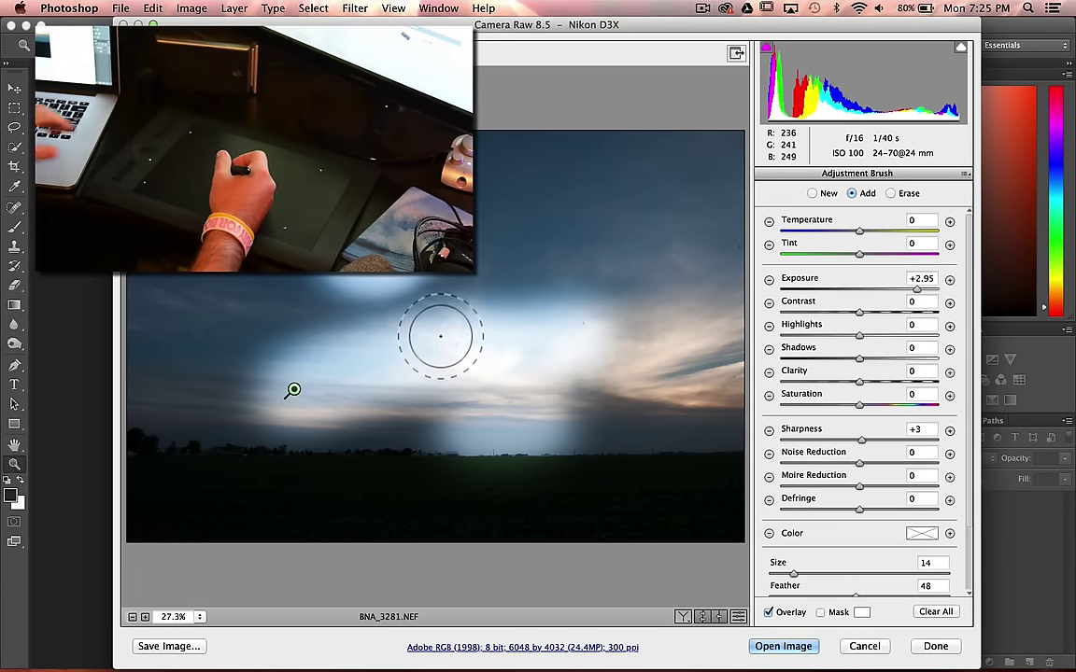
pyautogui.press('super+z')
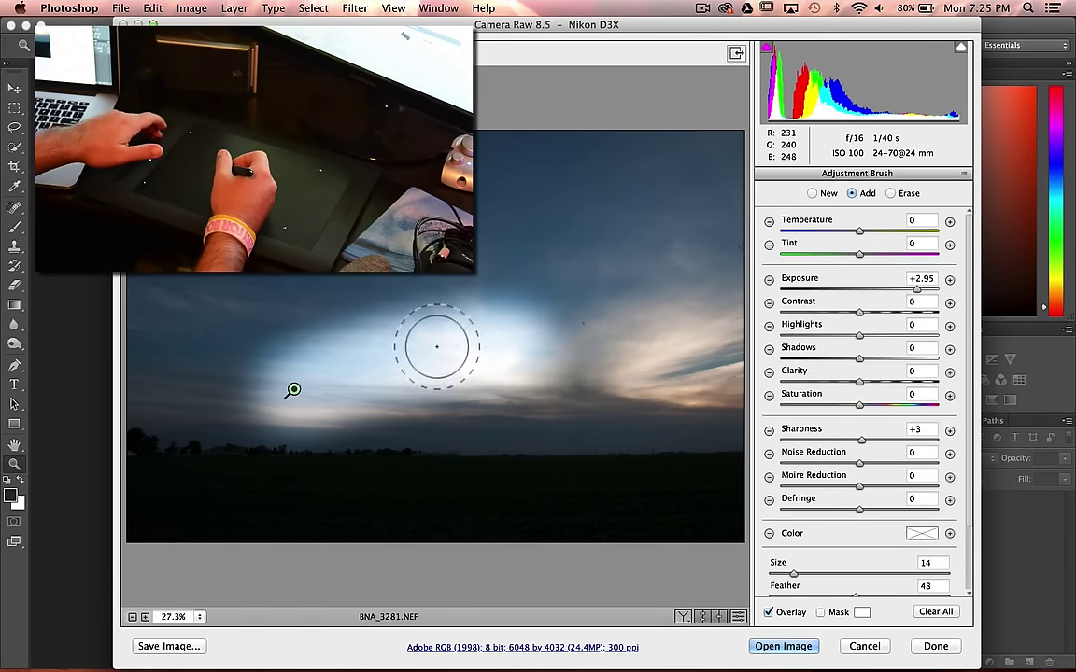
pyautogui.press('super+z')
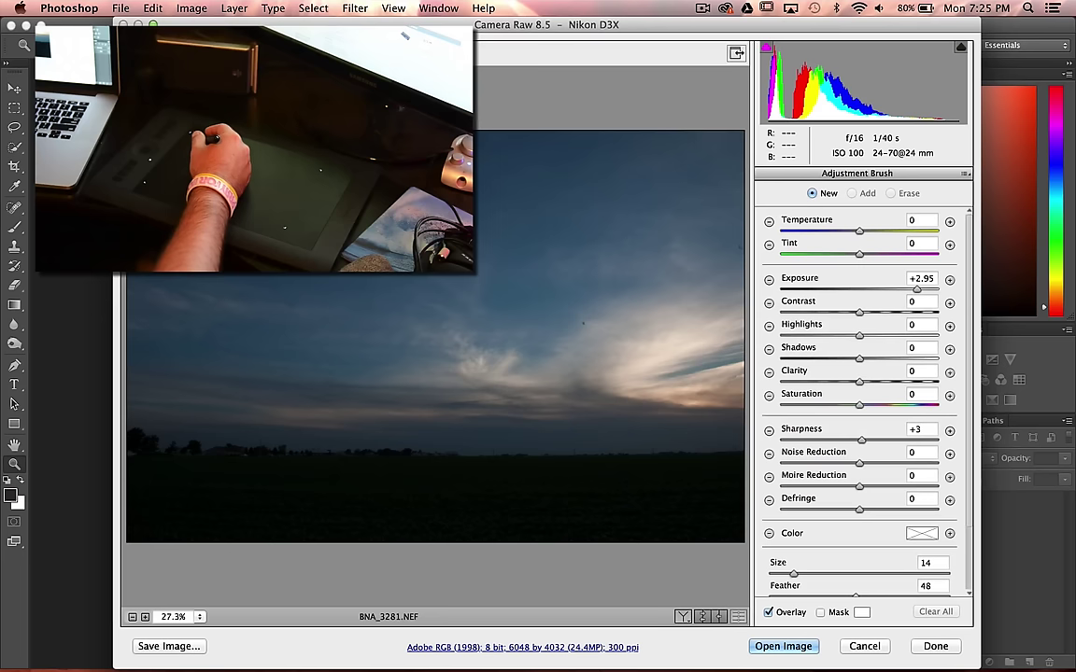
# Step: In the Basic panel, set Exposure +0.90, Contrast +29, Highlights −22, Shadows +43, Clarity +28, Vibrance +13
pyautogui.press('h')
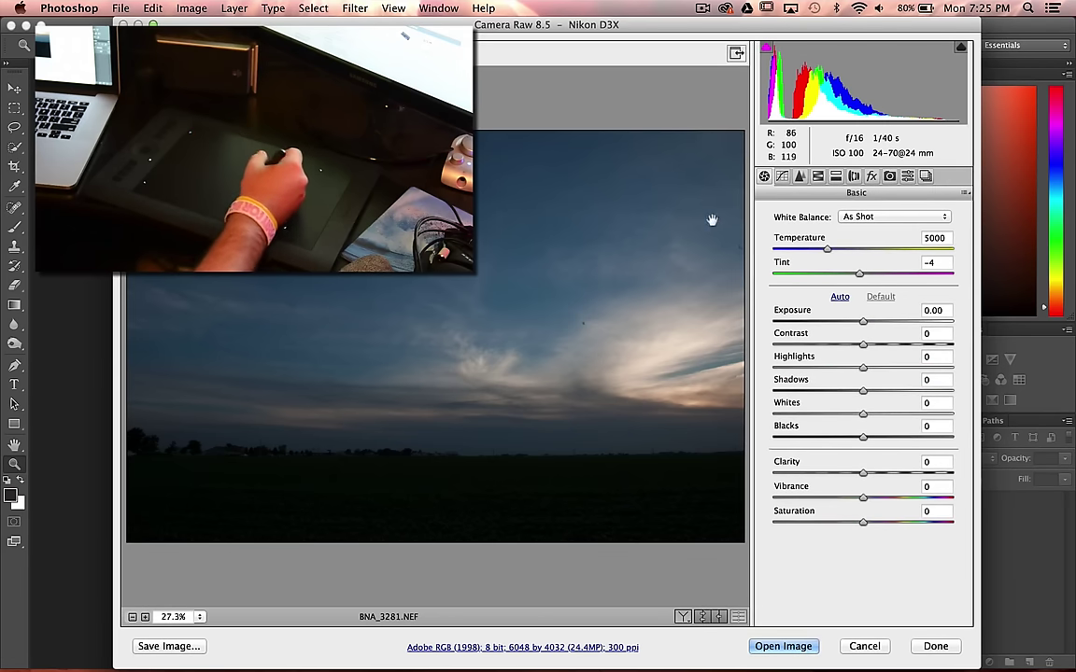
pyautogui.moveTo(859, 321); pyautogui.dragTo(838, 368)
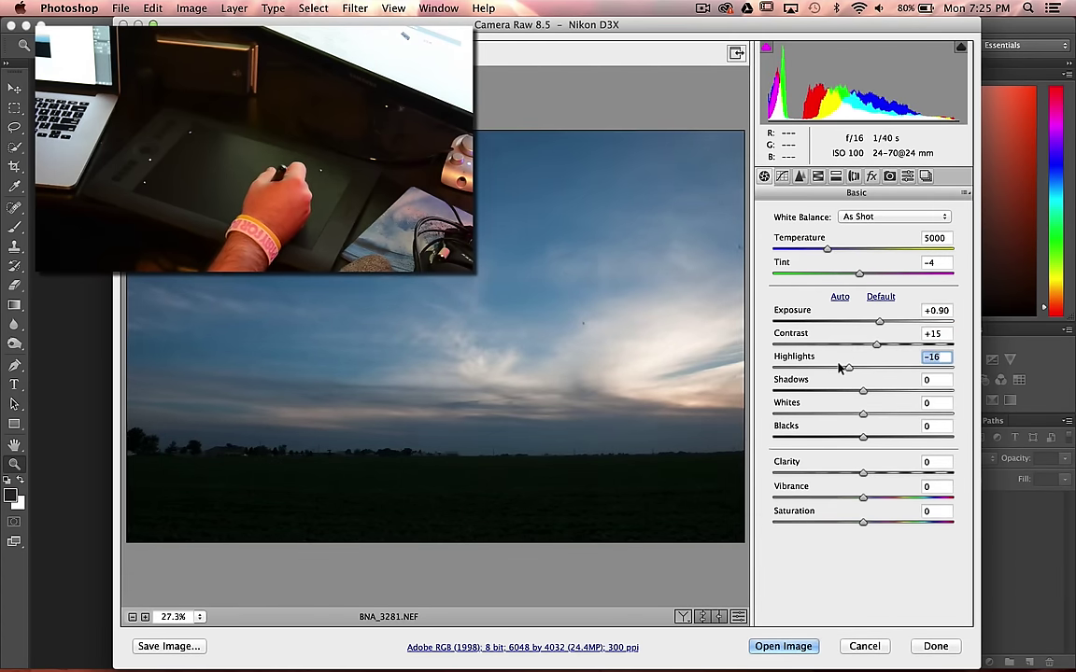
pyautogui.moveTo(861, 471); pyautogui.dragTo(887, 470)
pyautogui.moveTo(858, 388); pyautogui.dragTo(910, 391)
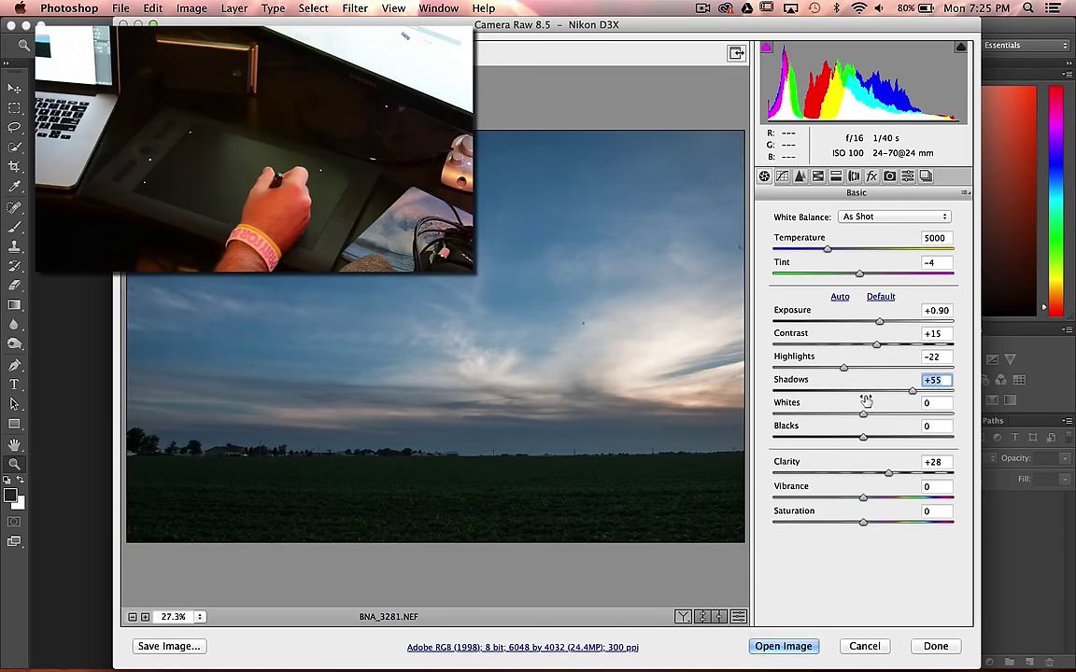
pyautogui.click(903, 390)
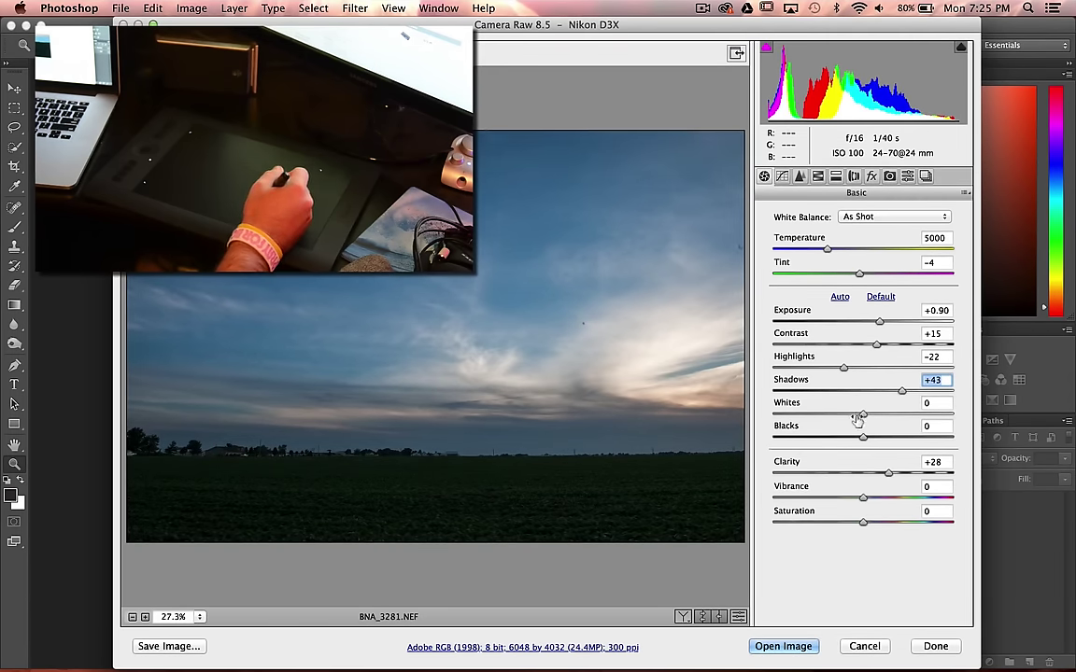
pyautogui.click(869, 493)
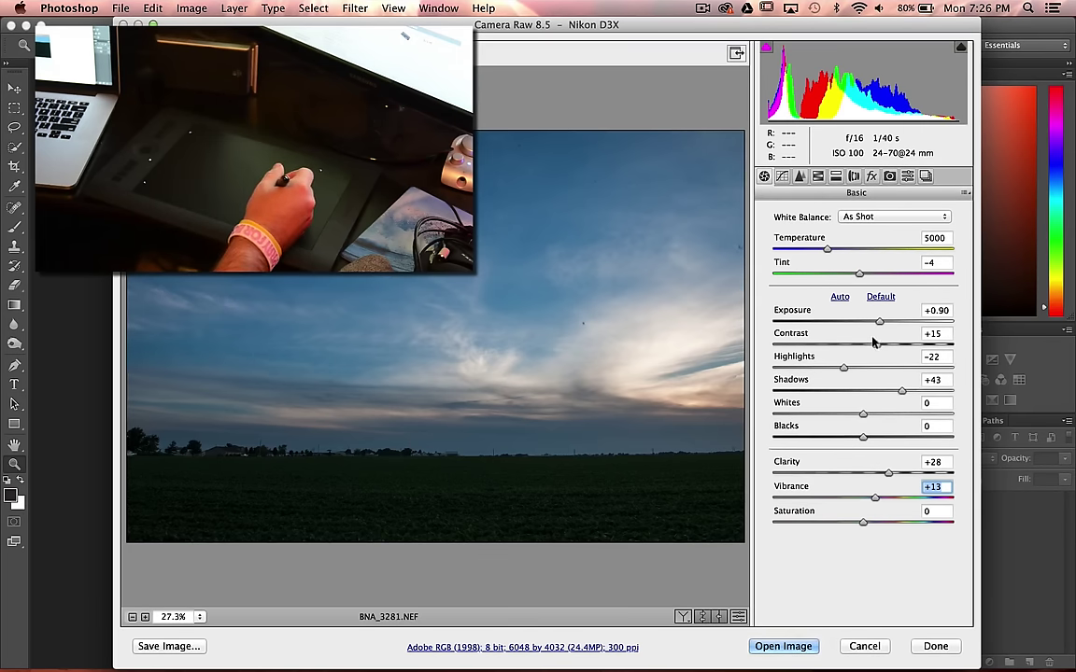
pyautogui.moveTo(874, 343); pyautogui.dragTo(884, 343)
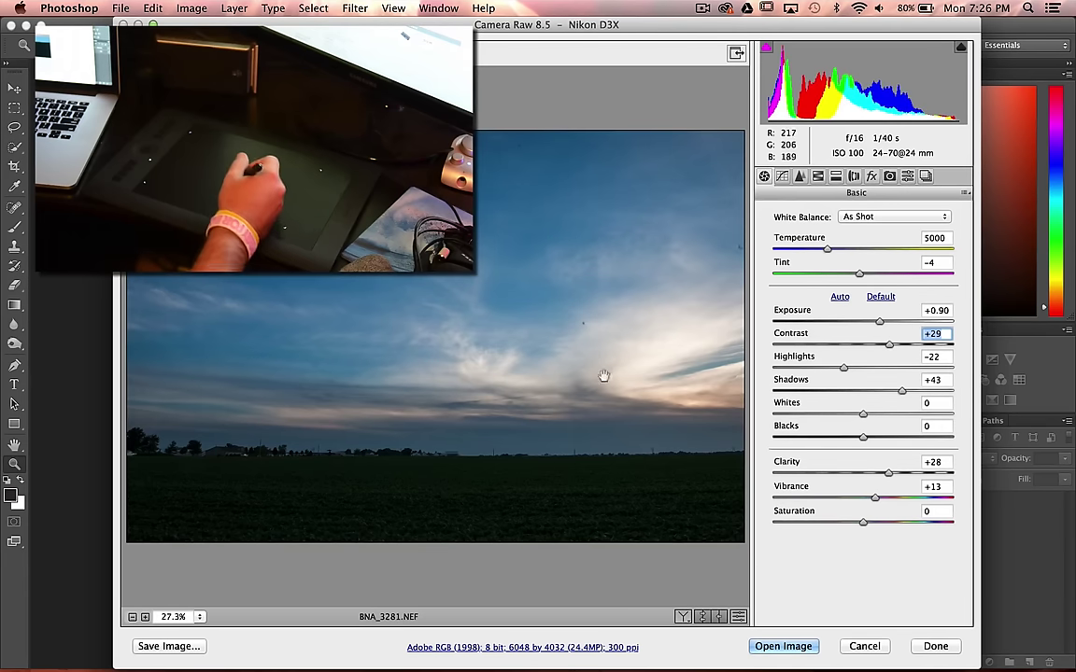
# Step: Paint +0.85 exposure with a size-10 Adjustment Brush across the dark field and horizon sky
pyautogui.press('k')
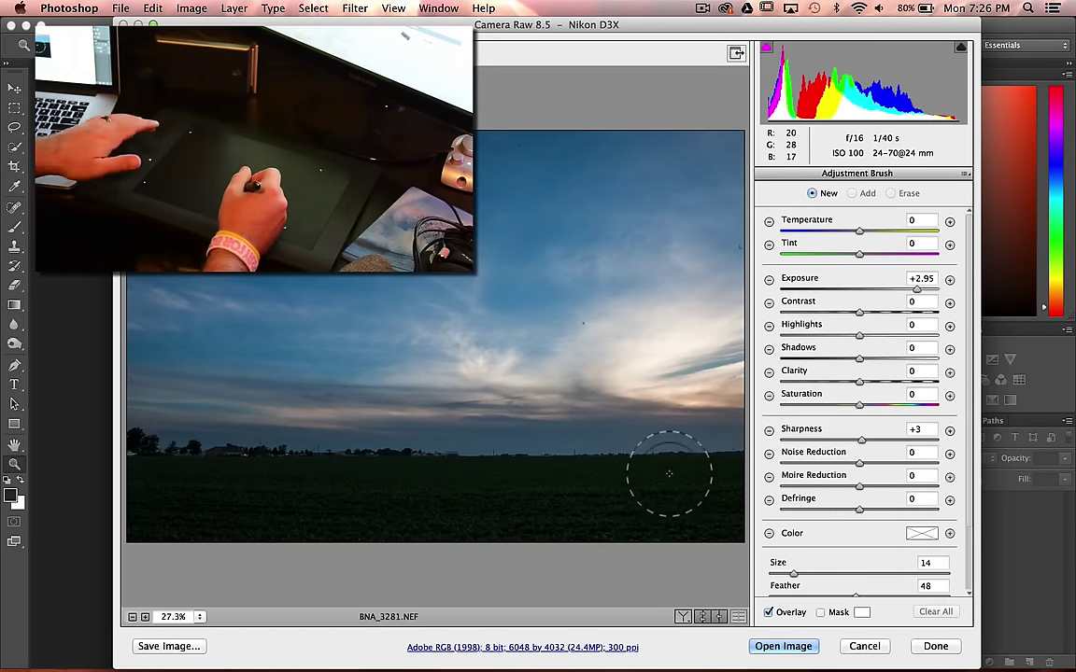
pyautogui.press('[')
pyautogui.press('[')
pyautogui.press('[')
pyautogui.press('[')
pyautogui.press('[')
pyautogui.press('[')
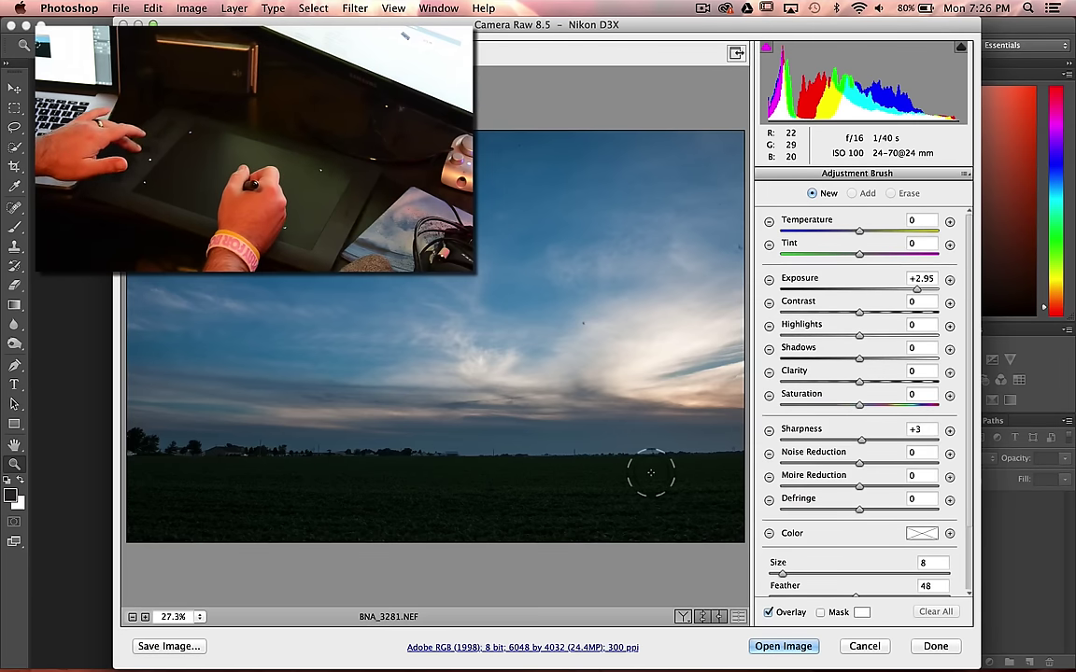
pyautogui.press(']')
pyautogui.press(']')
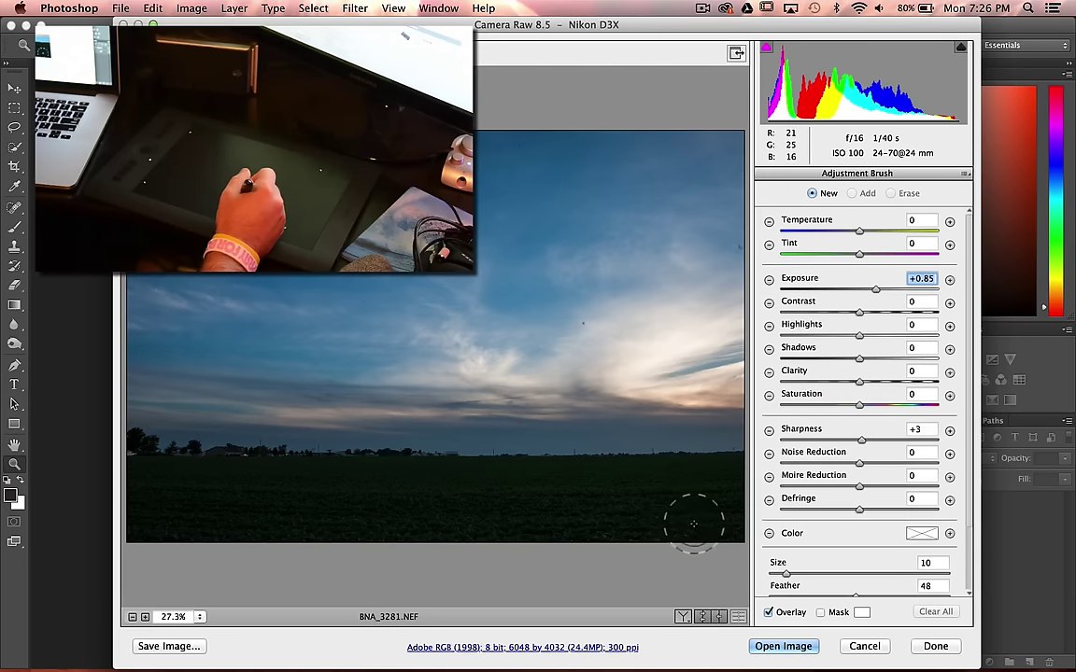
pyautogui.moveTo(694, 523); pyautogui.dragTo(714, 512)
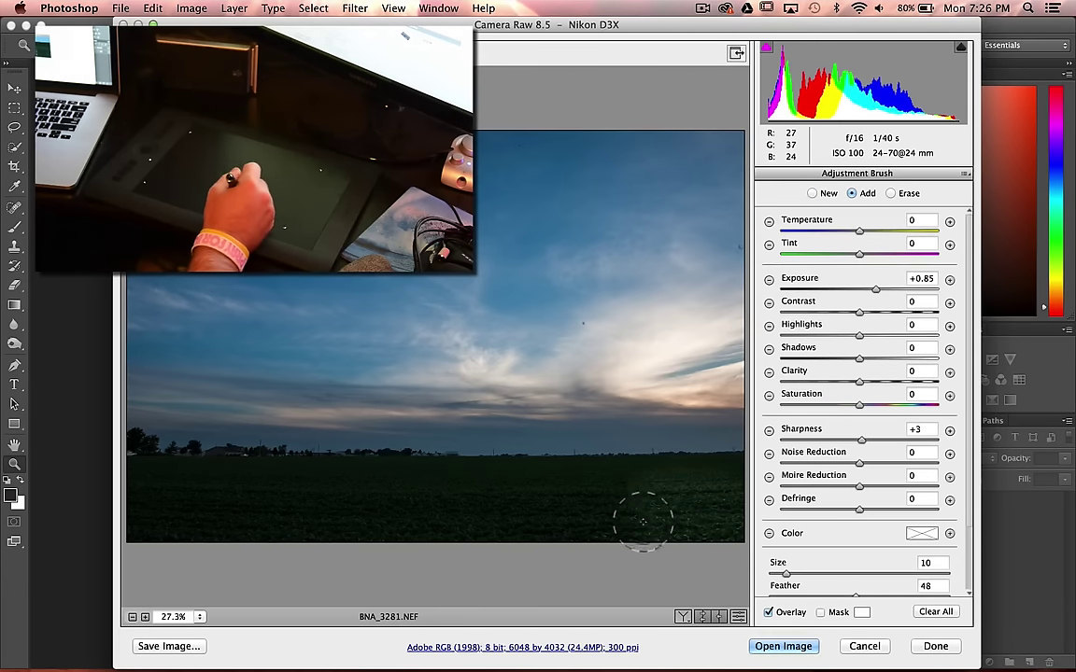
pyautogui.moveTo(643, 523)
pyautogui.mouseDown()
pyautogui.moveTo(379, 504)
pyautogui.moveTo(283, 521)
pyautogui.moveTo(181, 516)
pyautogui.moveTo(283, 496)
pyautogui.moveTo(272, 504)
pyautogui.moveTo(747, 493)
pyautogui.moveTo(593, 480)
pyautogui.moveTo(442, 505)
pyautogui.mouseUp()
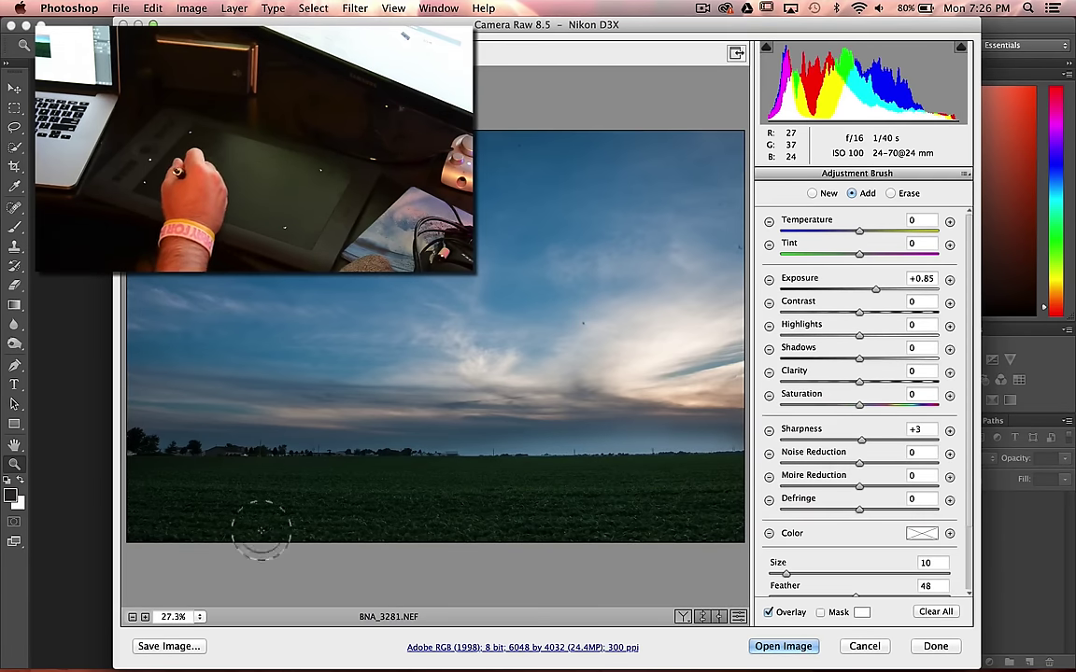
pyautogui.moveTo(261, 530); pyautogui.dragTo(246, 508)
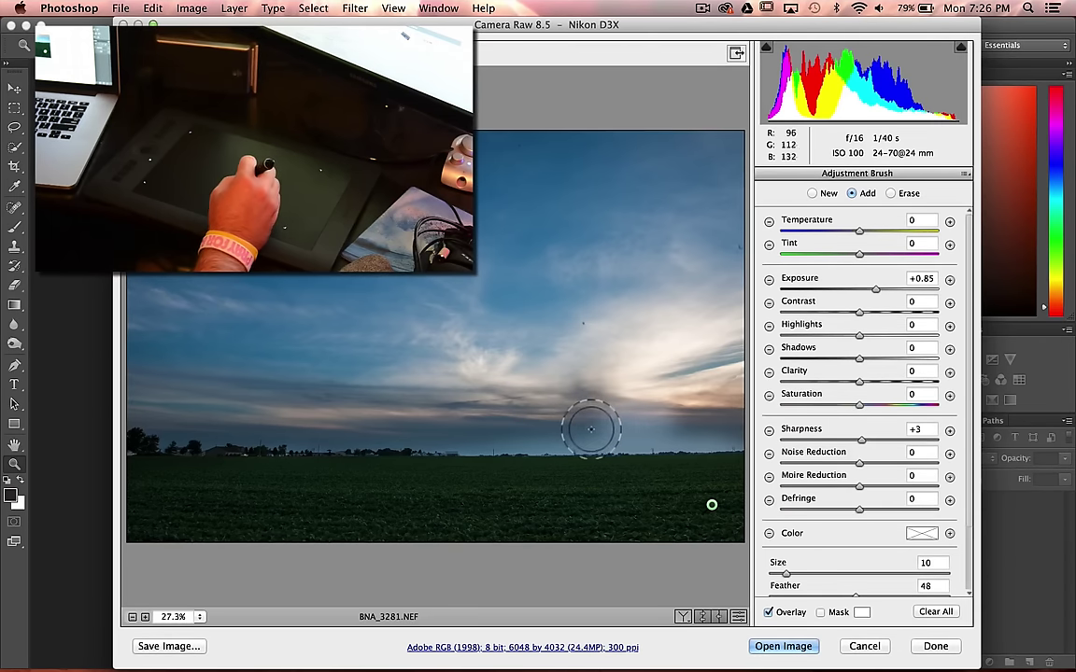
pyautogui.moveTo(632, 409)
pyautogui.mouseDown()
pyautogui.moveTo(600, 425)
pyautogui.moveTo(626, 421)
pyautogui.mouseUp()
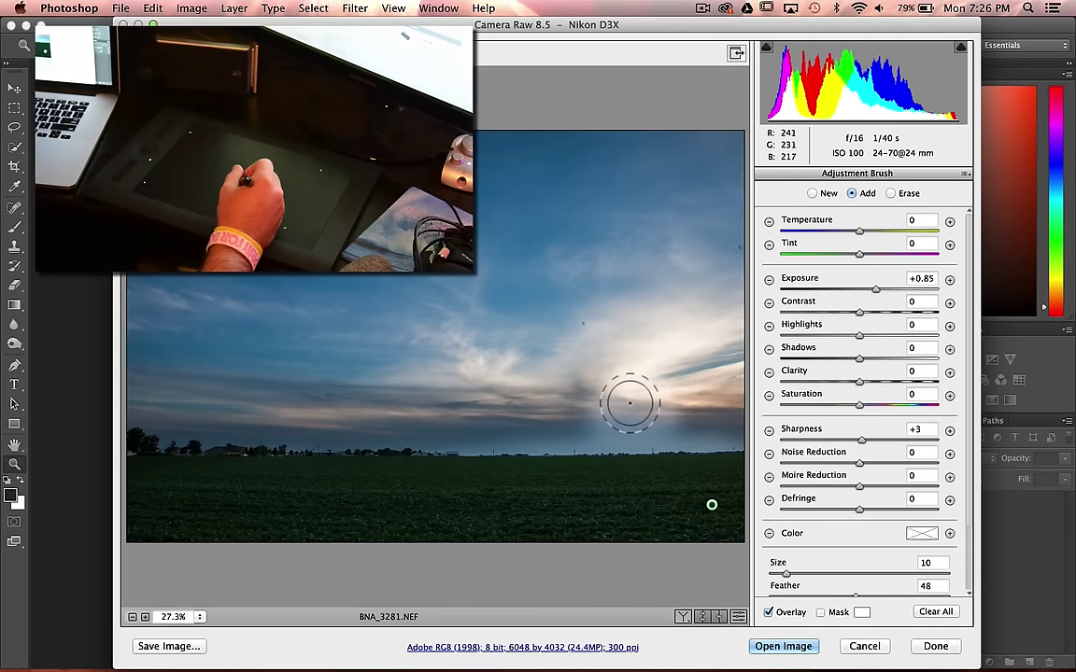
pyautogui.press('super+space')
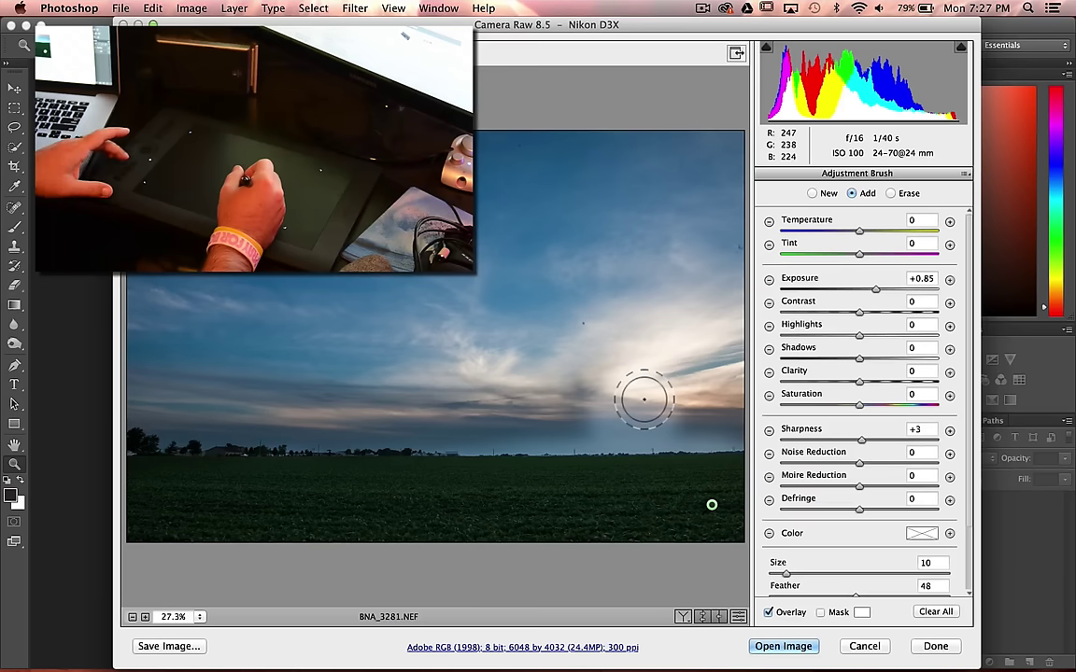
# Step: Erase the brushed brightening from the sky along the horizon, left and right of centre
pyautogui.press('alt')
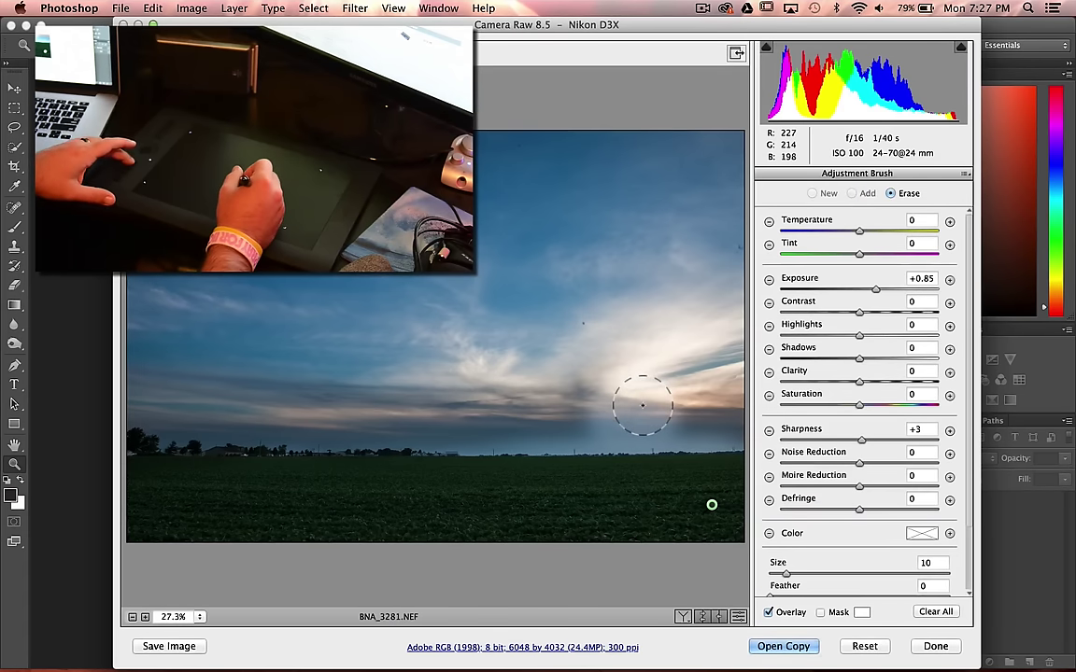
pyautogui.moveTo(629, 426); pyautogui.dragTo(634, 426)
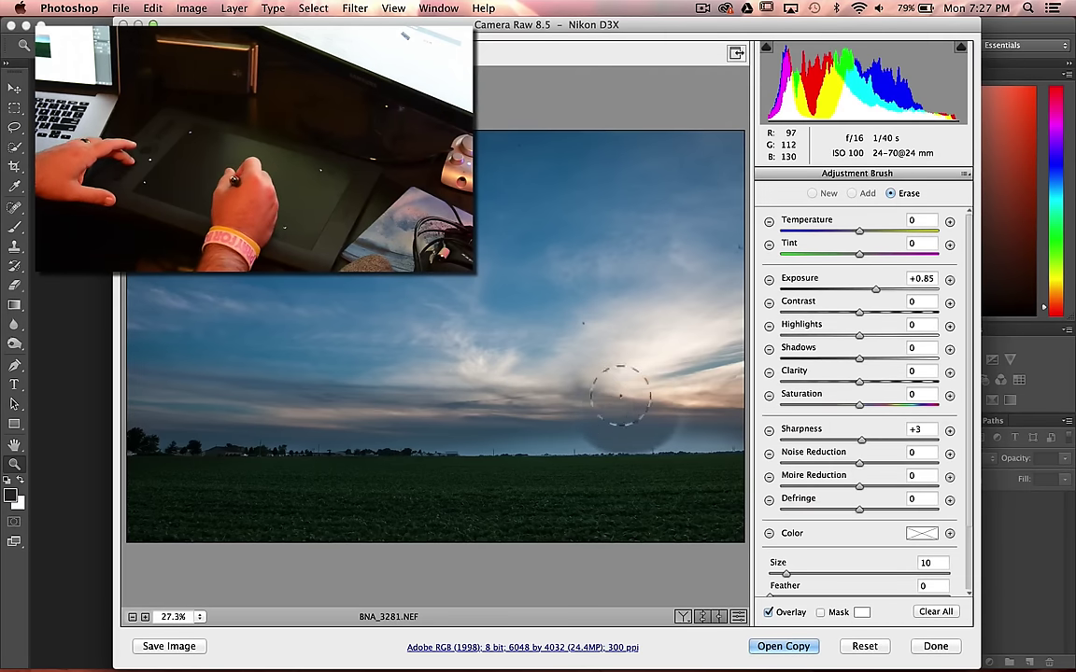
pyautogui.moveTo(582, 426)
pyautogui.mouseDown()
pyautogui.moveTo(488, 429)
pyautogui.moveTo(571, 429)
pyautogui.moveTo(448, 437)
pyautogui.mouseUp()
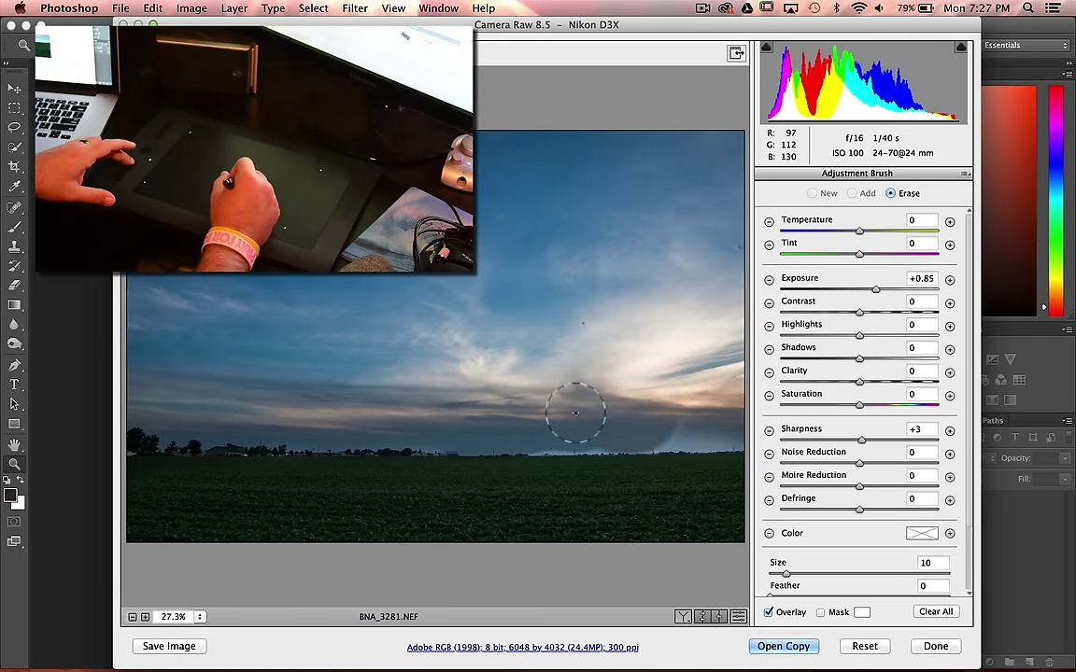
pyautogui.moveTo(575, 412)
pyautogui.mouseDown()
pyautogui.moveTo(726, 428)
pyautogui.moveTo(668, 425)
pyautogui.mouseUp()
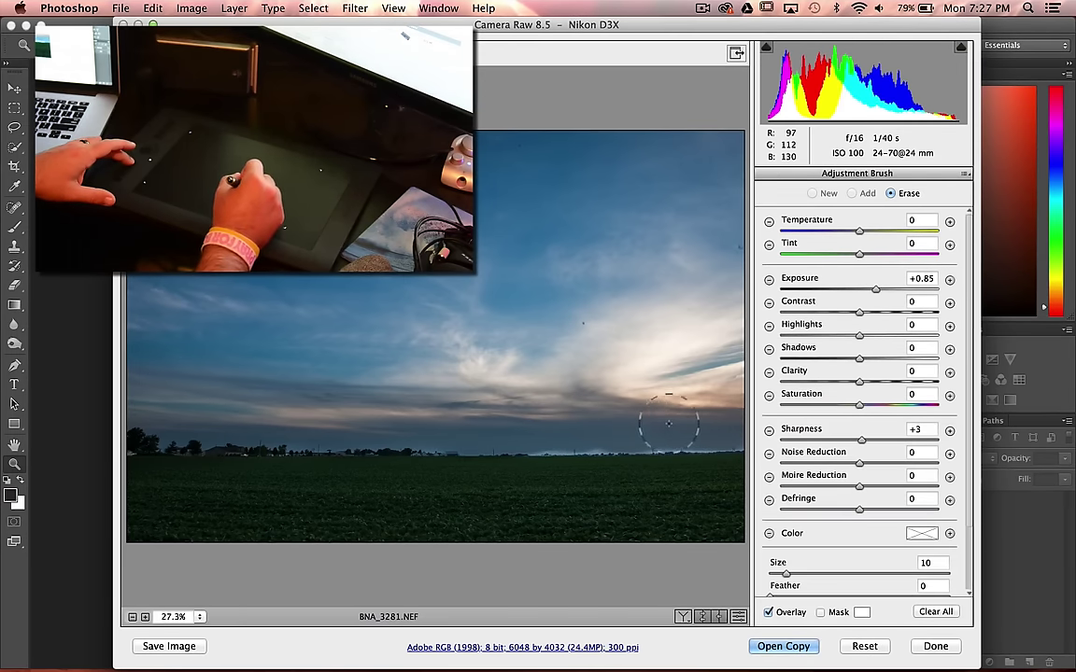
pyautogui.press('alt')
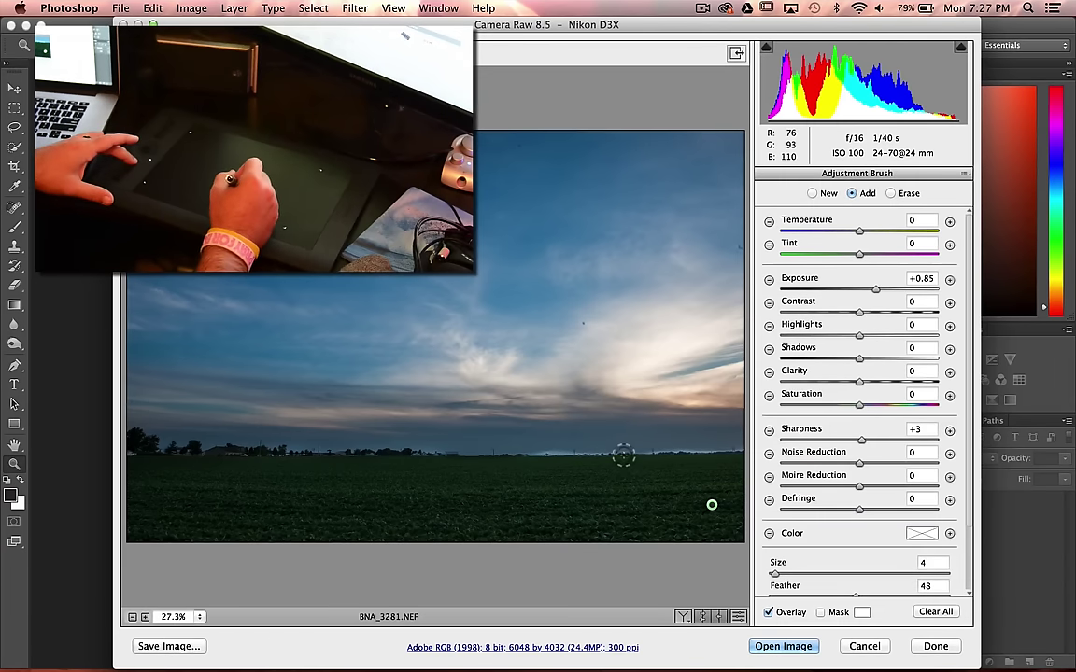
pyautogui.press('alt')
pyautogui.moveTo(643, 434)
pyautogui.mouseDown()
pyautogui.moveTo(718, 431)
pyautogui.moveTo(533, 427)
pyautogui.mouseUp()
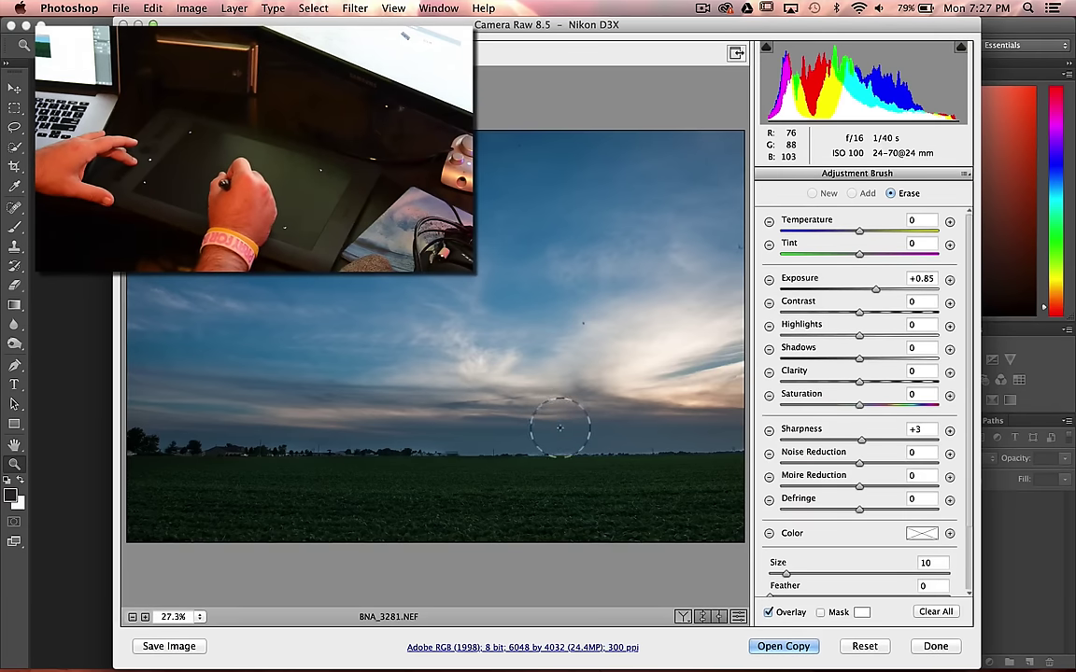
pyautogui.moveTo(420, 426)
pyautogui.mouseDown()
pyautogui.moveTo(315, 435)
pyautogui.moveTo(265, 421)
pyautogui.moveTo(353, 428)
pyautogui.mouseUp()
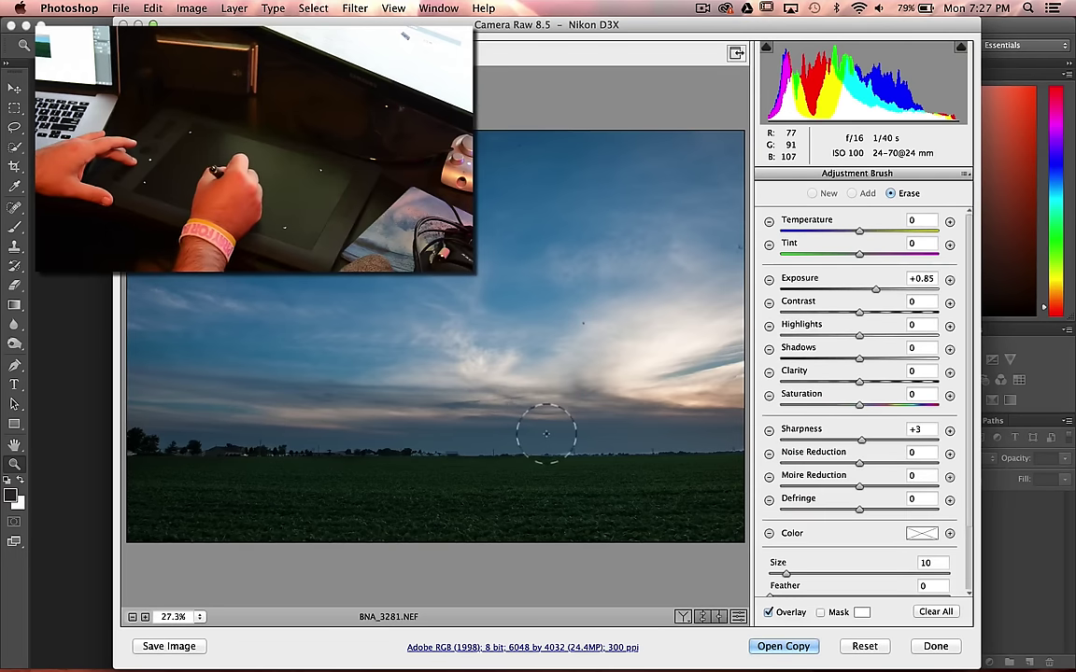
pyautogui.moveTo(548, 408)
pyautogui.mouseDown()
pyautogui.moveTo(583, 430)
pyautogui.moveTo(625, 430)
pyautogui.moveTo(570, 386)
pyautogui.mouseUp()
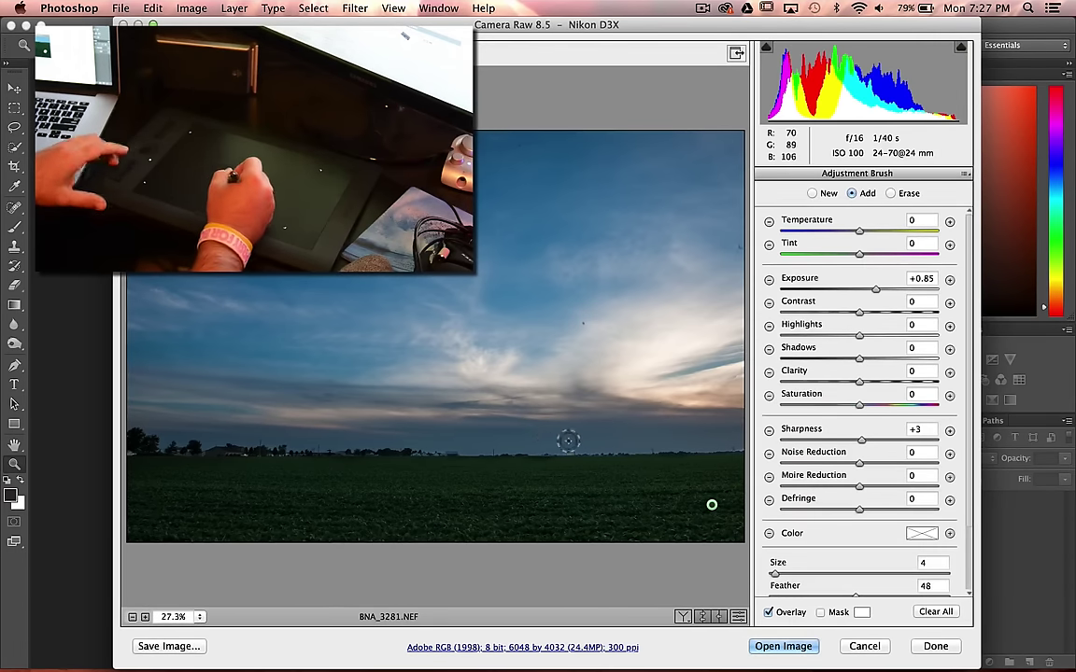
# Step: Raise the brush exposure to +1.45, brighten more of the left field, and open the image
pyautogui.press('Down')
pyautogui.click(874, 288)
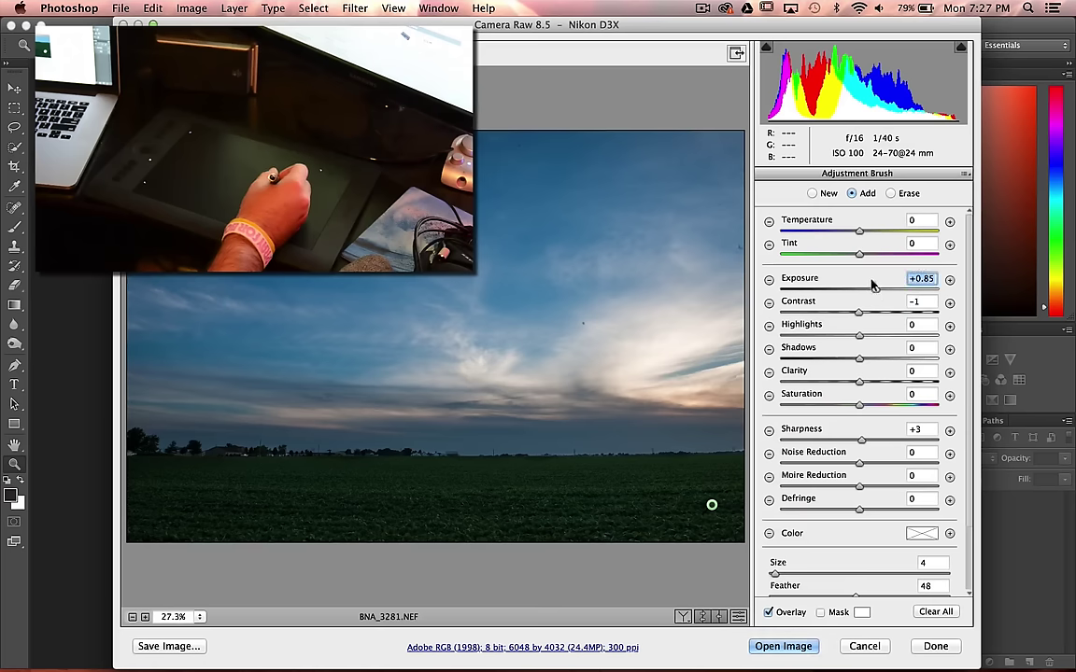
pyautogui.moveTo(882, 289)
pyautogui.mouseDown()
pyautogui.moveTo(857, 289)
pyautogui.moveTo(886, 291)
pyautogui.mouseUp()
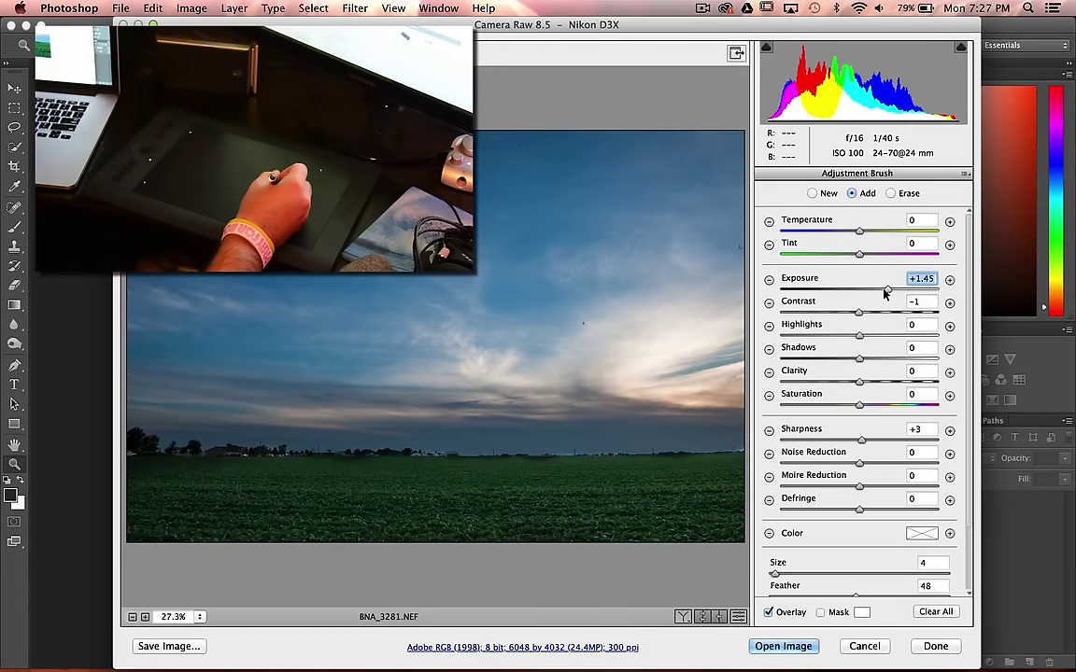
pyautogui.moveTo(182, 463); pyautogui.dragTo(210, 466)
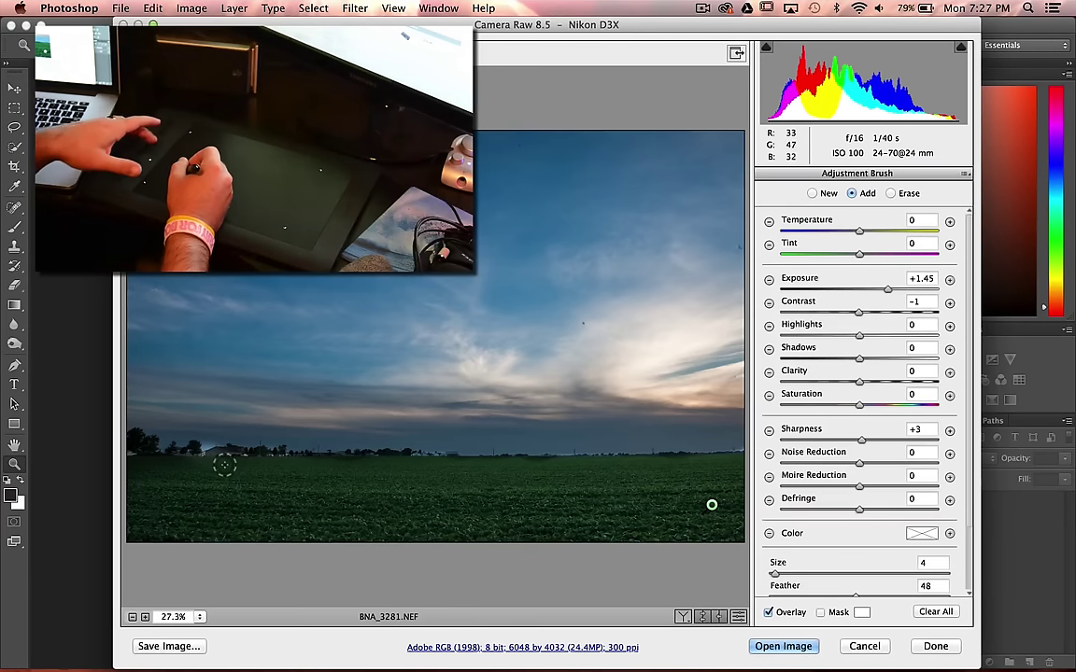
pyautogui.moveTo(197, 483)
pyautogui.mouseDown()
pyautogui.moveTo(174, 477)
pyautogui.moveTo(210, 471)
pyautogui.mouseUp()
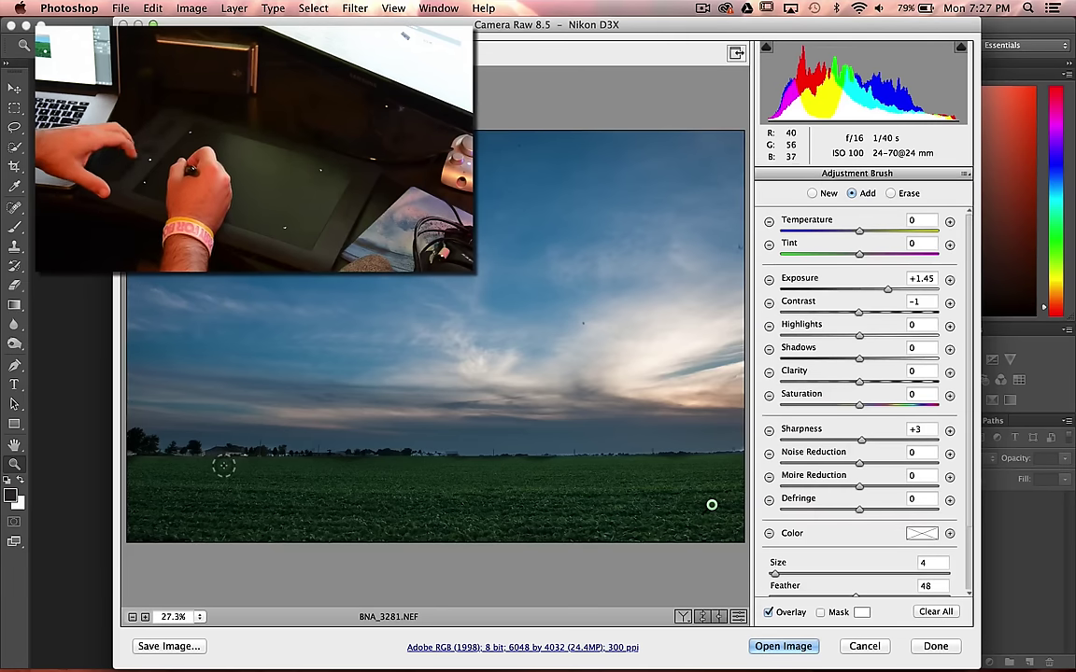
pyautogui.press('alt')
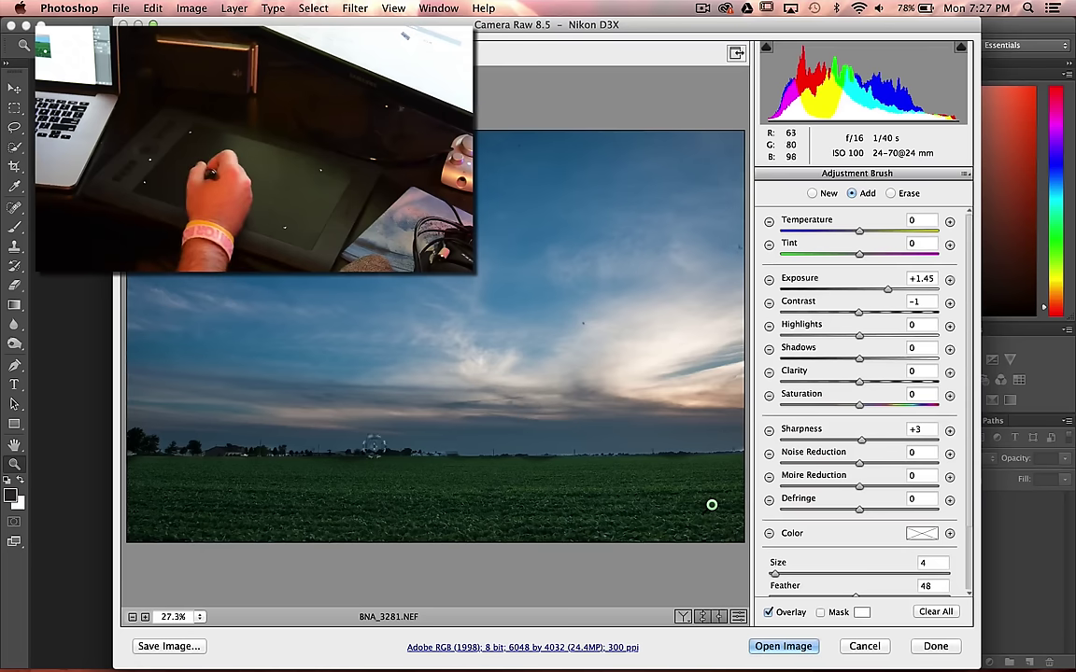
pyautogui.click(782, 646)
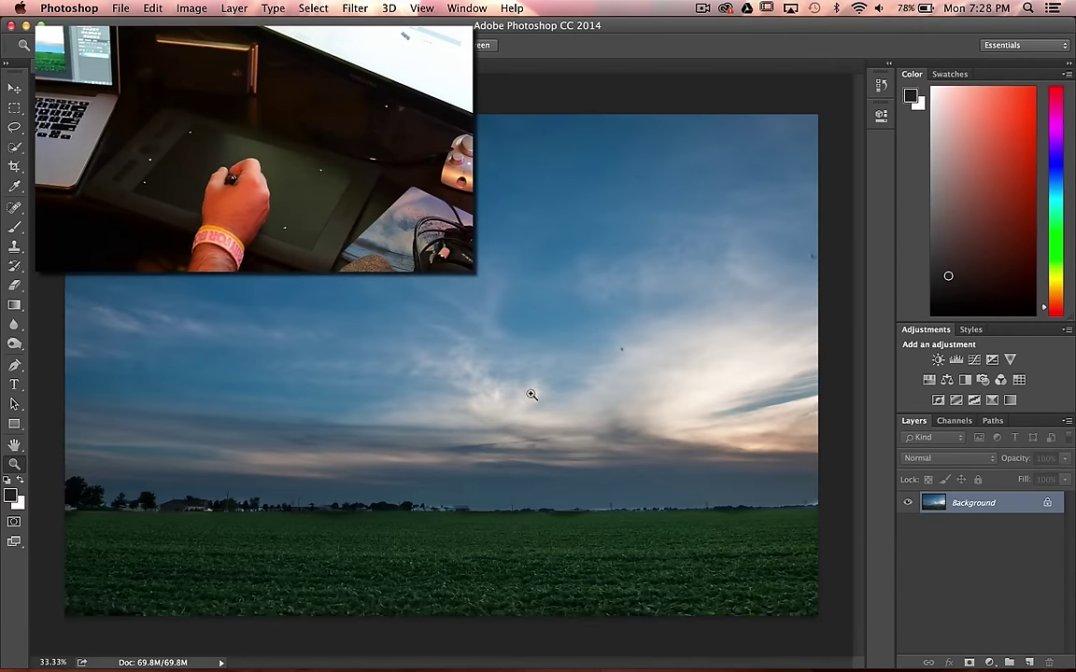
# Step: Zoom the sky to 66.67% and pan around it to reveal the dust spots
pyautogui.moveTo(624, 337); pyautogui.dragTo(640, 360)
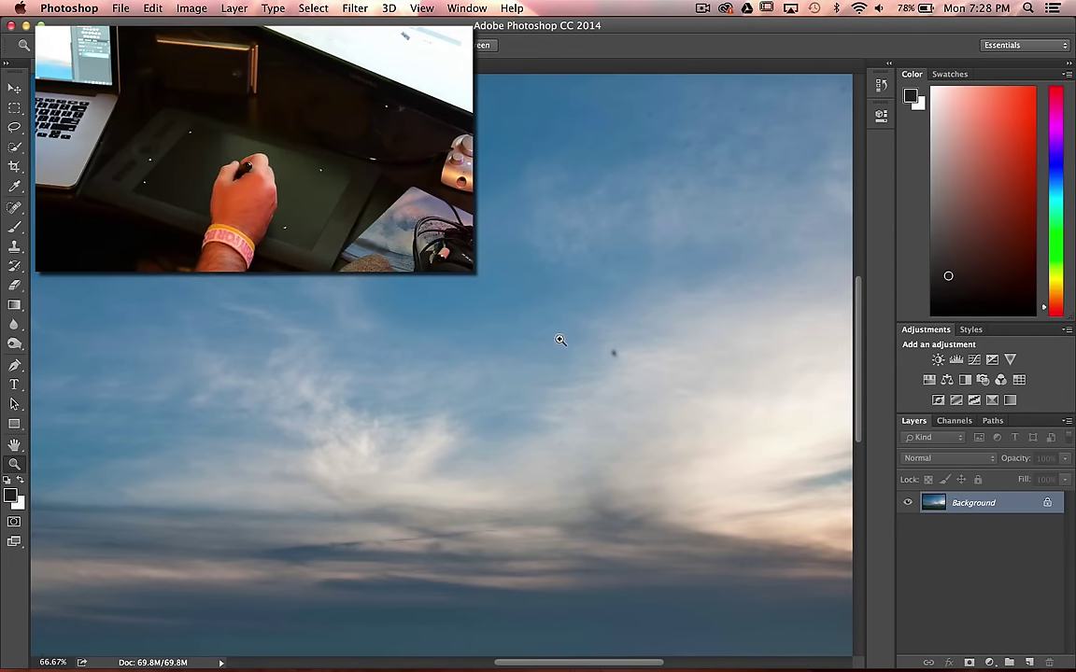
pyautogui.moveTo(595, 358); pyautogui.dragTo(459, 365)
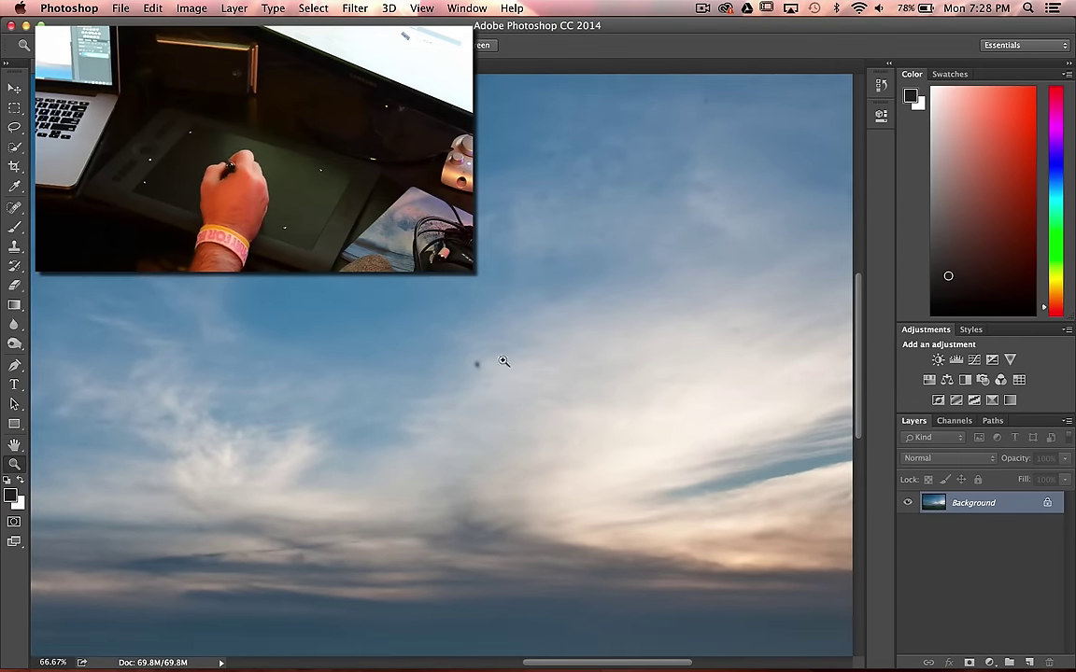
pyautogui.moveTo(515, 400); pyautogui.dragTo(416, 453)
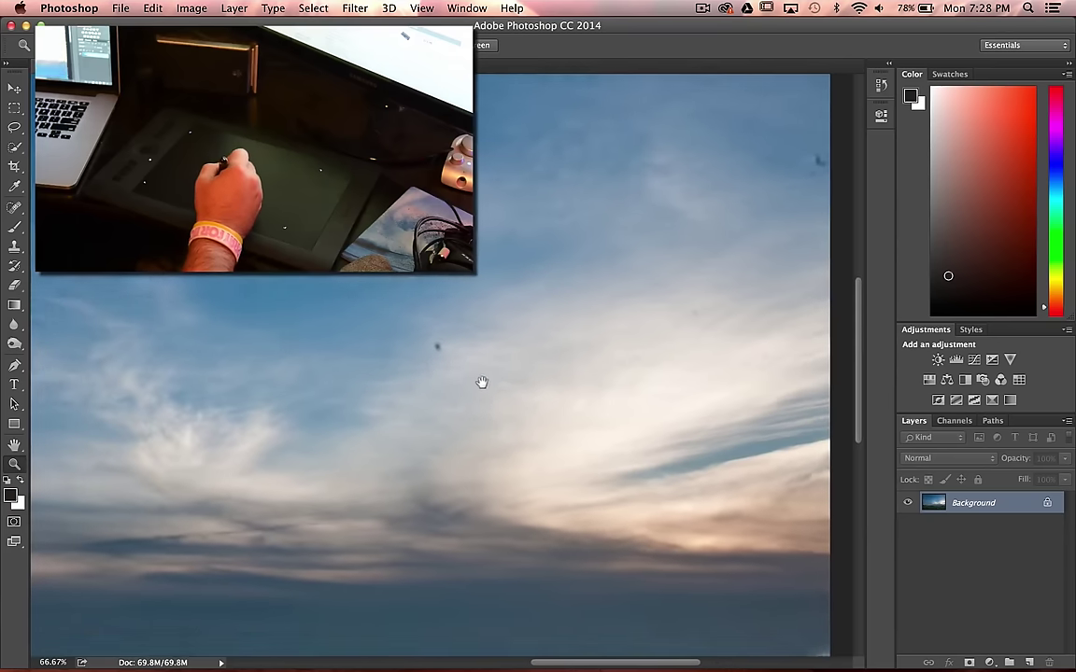
pyautogui.scroll(-2, 481, 382)
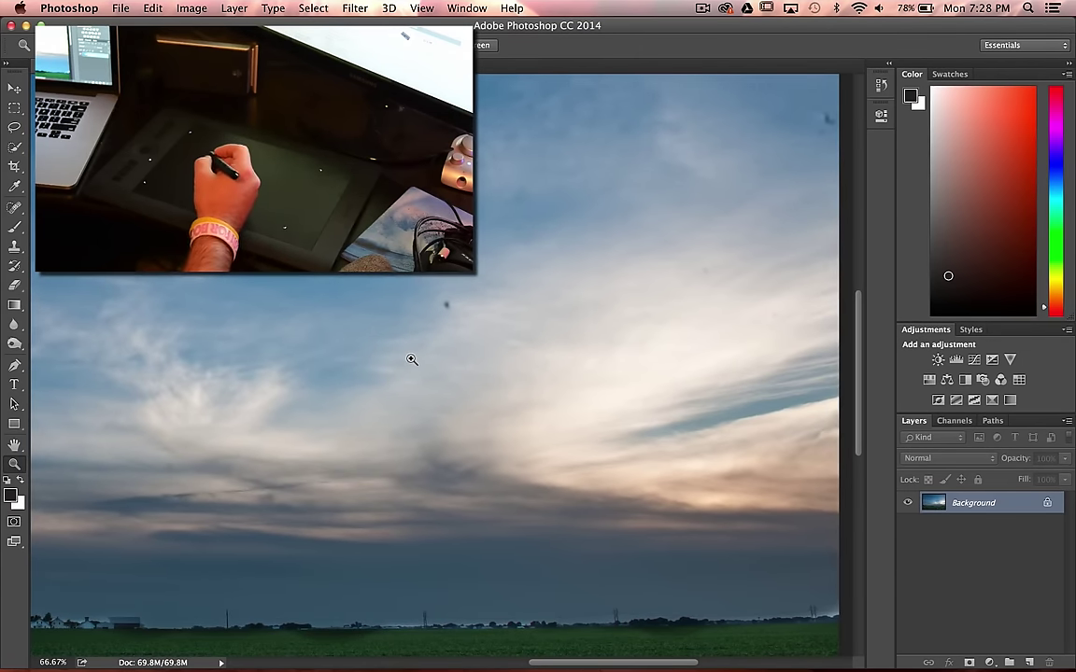
# Step: Heal the dark dust spots in the sky with an enlarged Spot Healing Brush, dismissing an internal error
pyautogui.press('b')
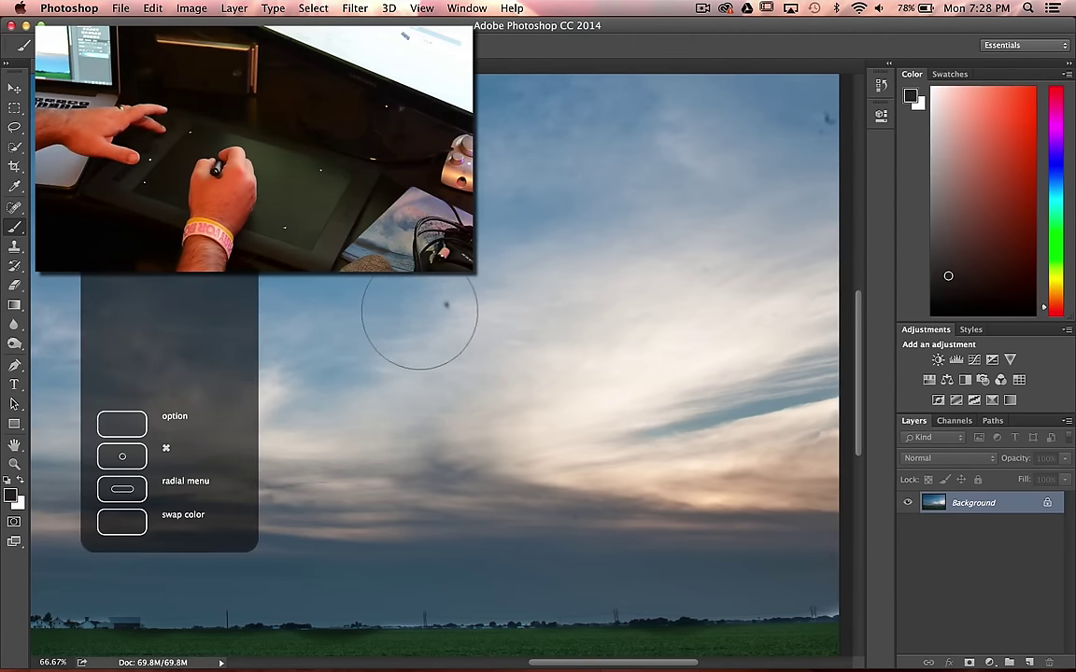
pyautogui.press('x')
pyautogui.press('x')
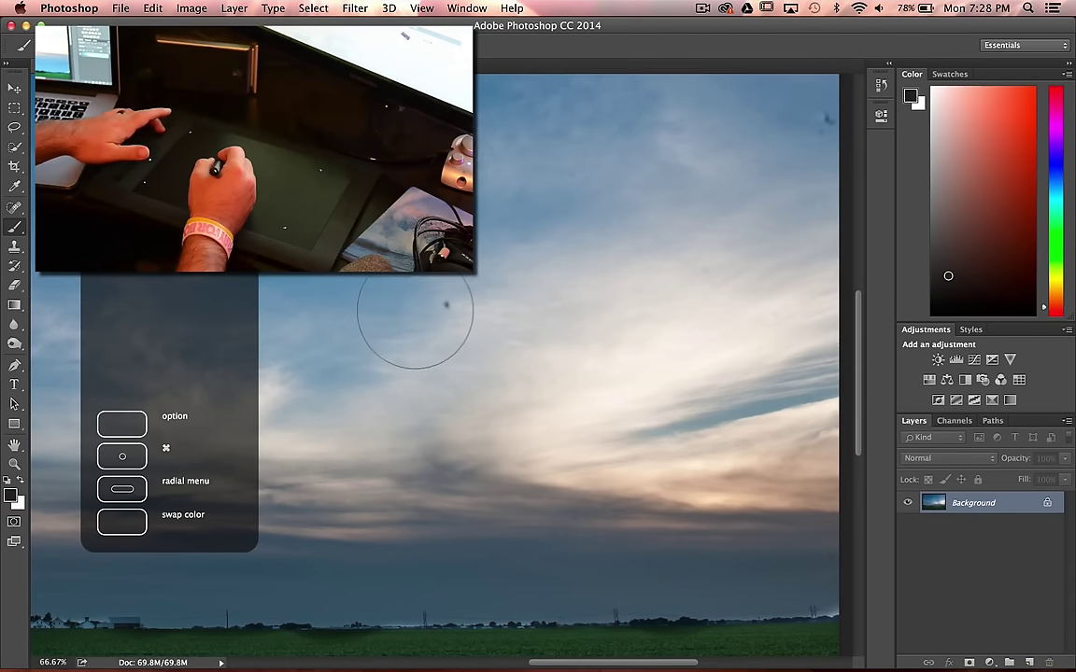
pyautogui.press('j')
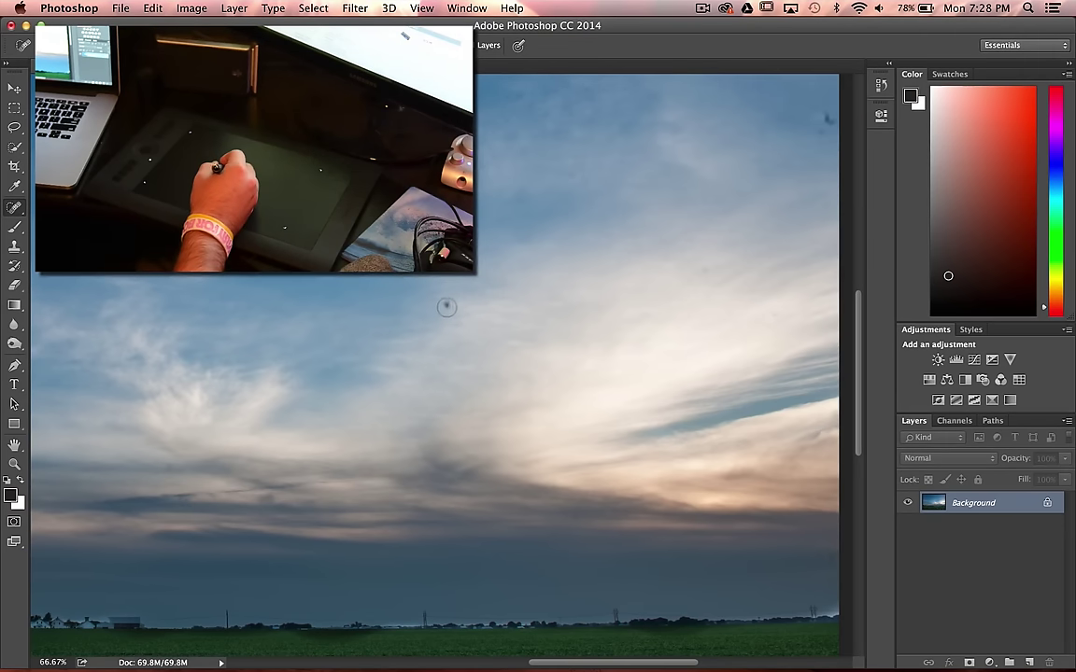
pyautogui.click(445, 306)
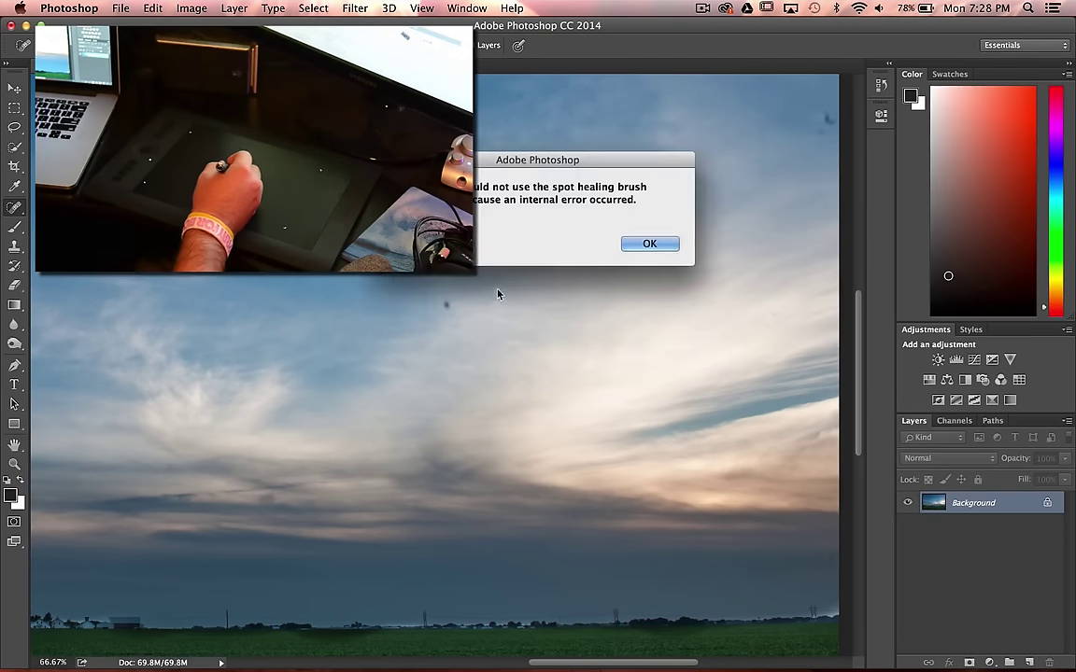
pyautogui.click(646, 245)
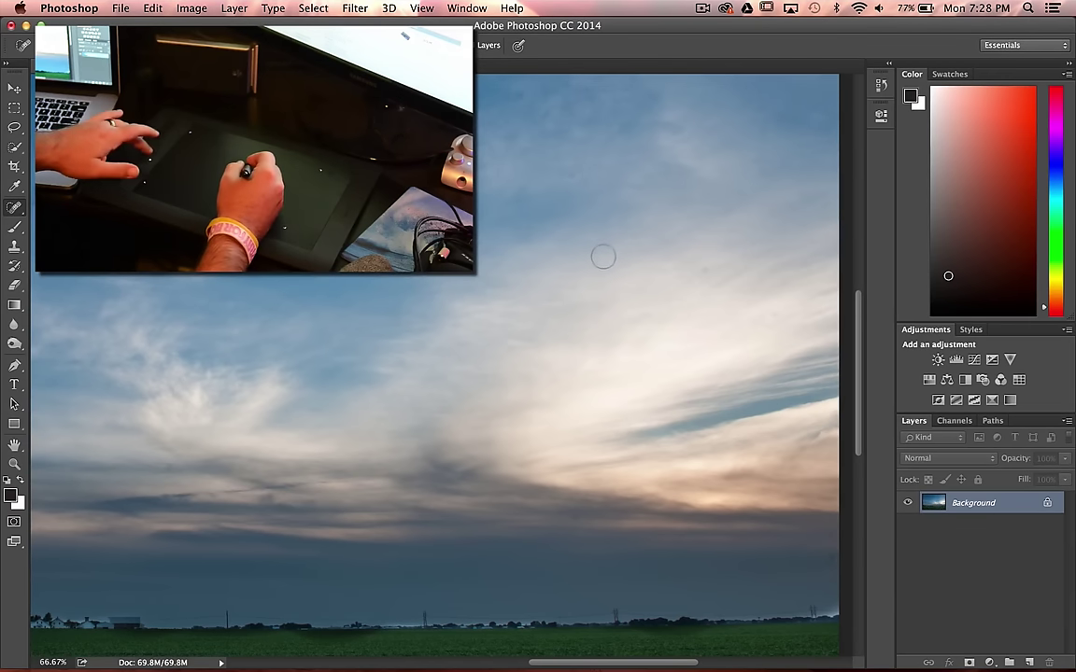
pyautogui.press(']')
pyautogui.press(']')
pyautogui.press(']')
pyautogui.press(']')
pyautogui.press(']')
pyautogui.press(']')
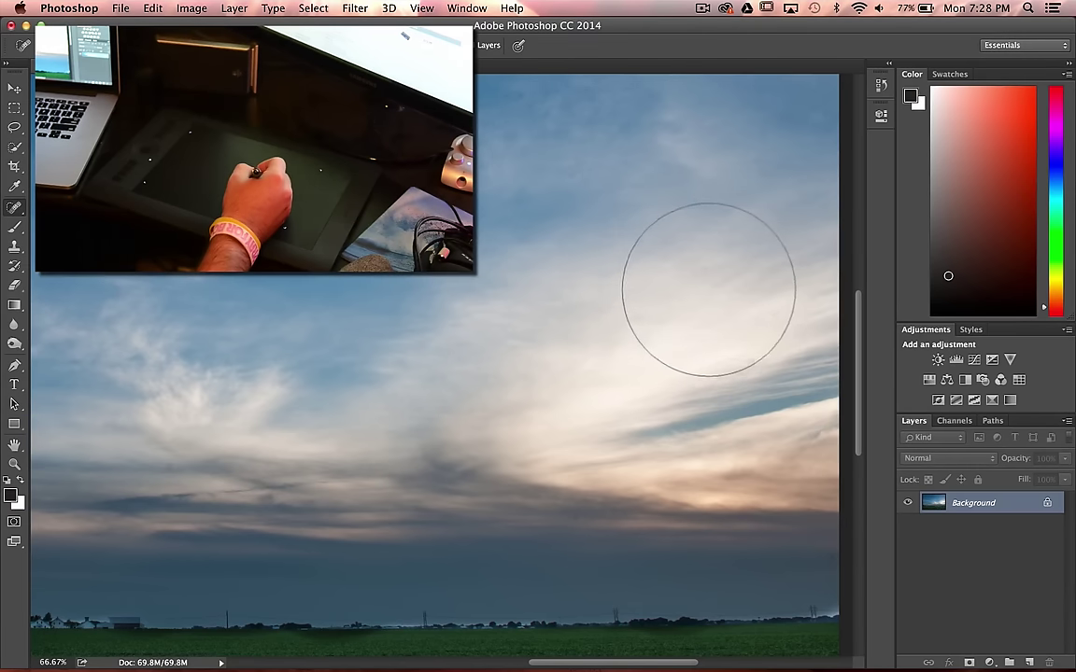
pyautogui.click(336, 434)
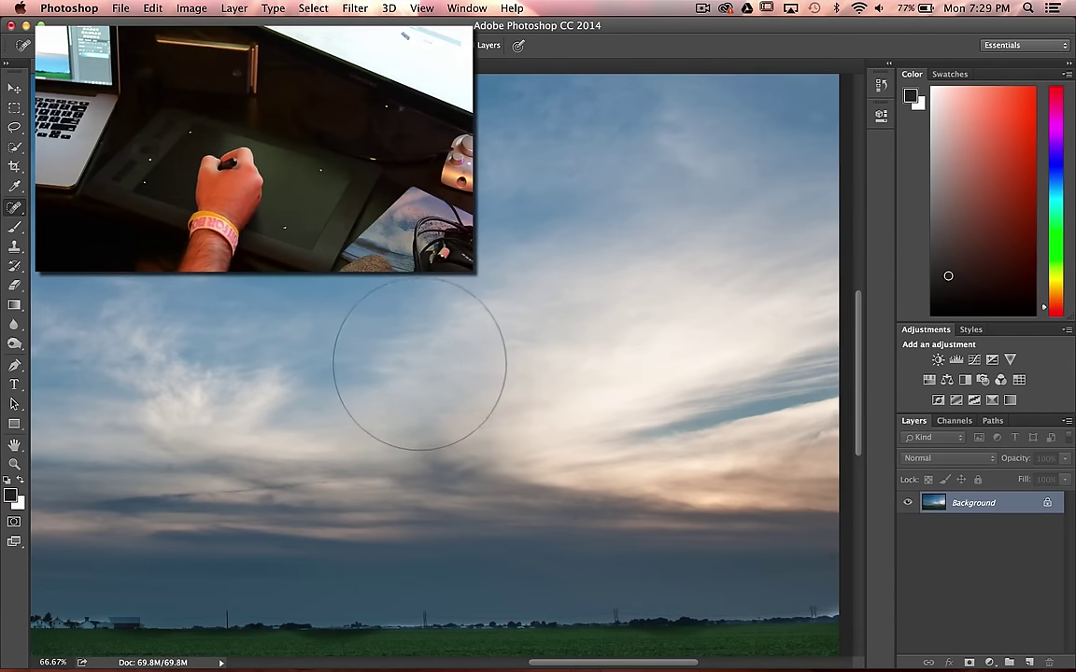
pyautogui.click(576, 516)
pyautogui.click(568, 512)
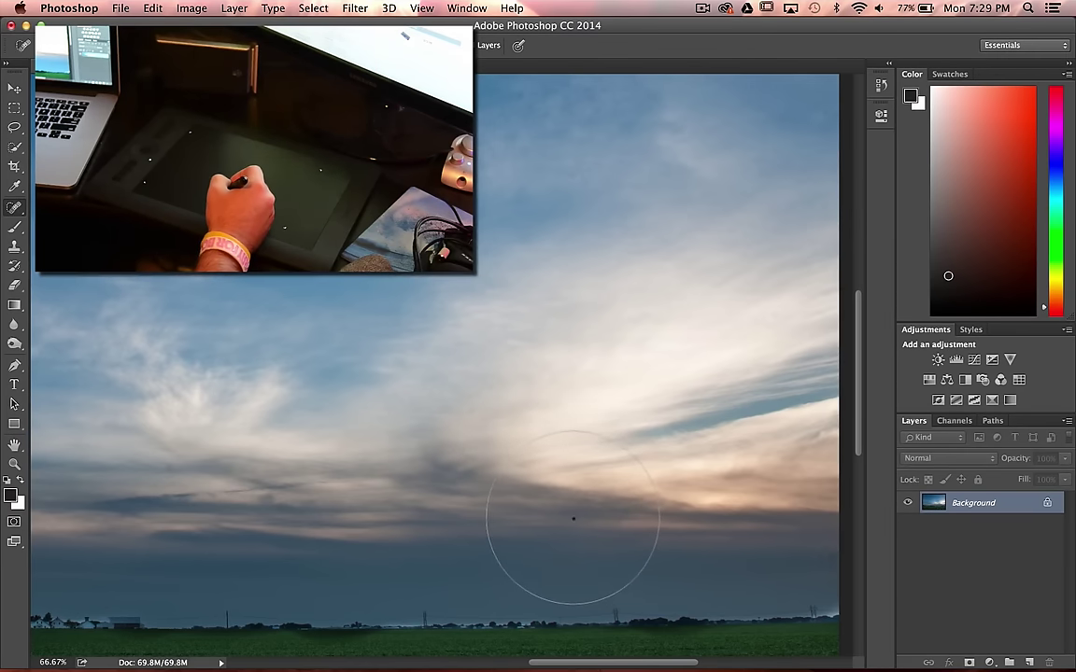
pyautogui.moveTo(404, 353)
pyautogui.mouseDown()
pyautogui.moveTo(468, 371)
pyautogui.moveTo(449, 348)
pyautogui.moveTo(422, 373)
pyautogui.moveTo(468, 365)
pyautogui.mouseUp()
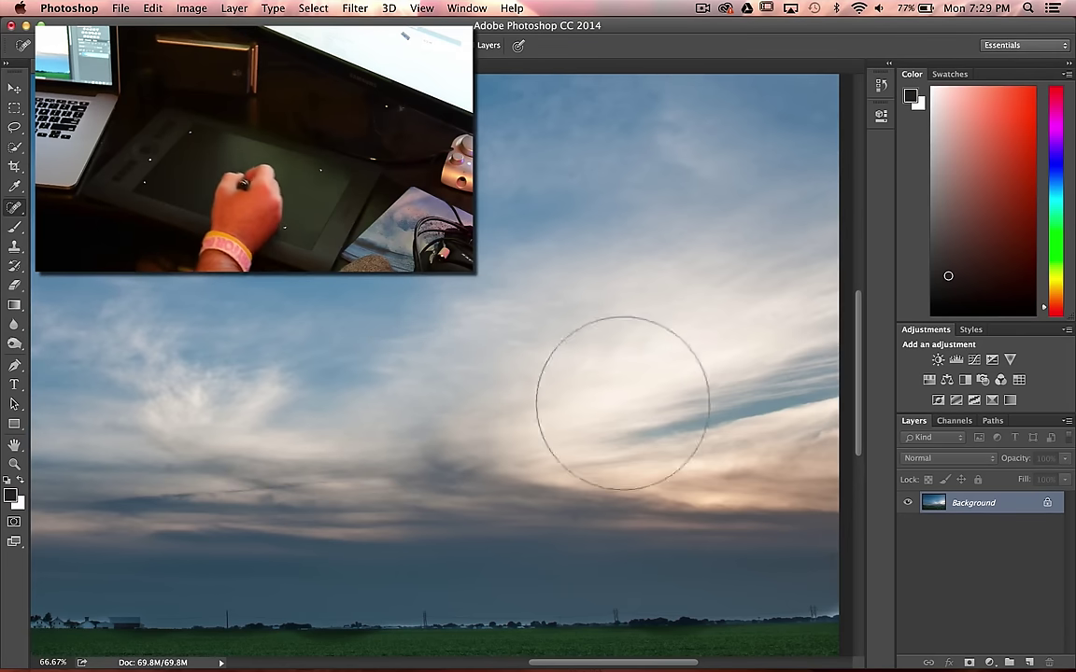
# Step: Option-double-click the Background to unlock it as Layer 0 without the naming dialog
pyautogui.click(701, 8)
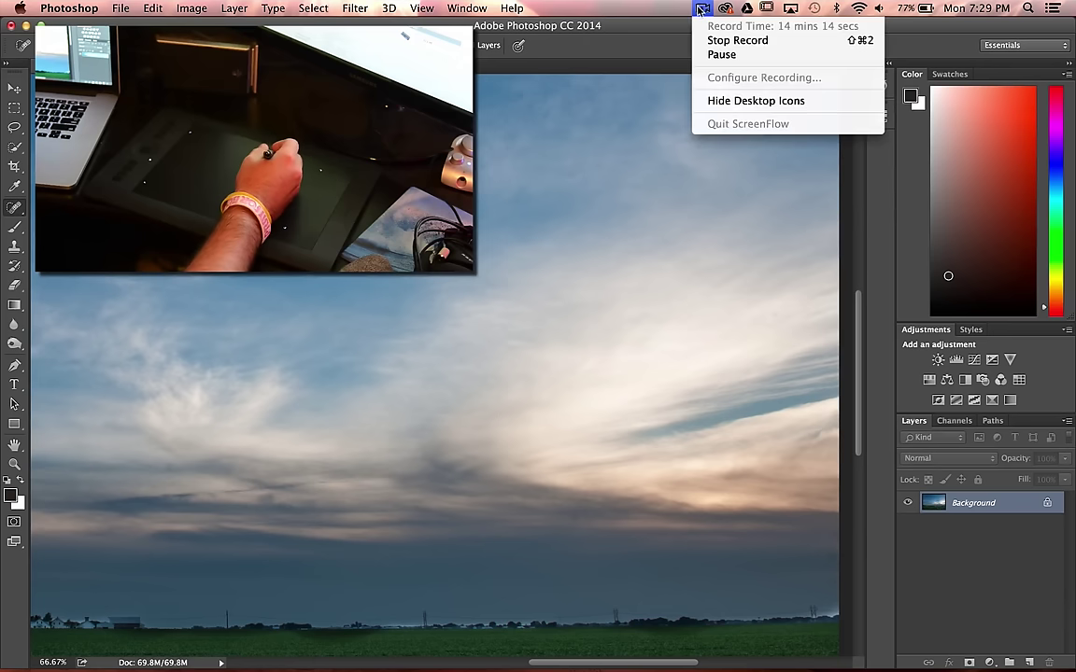
pyautogui.click(698, 10)
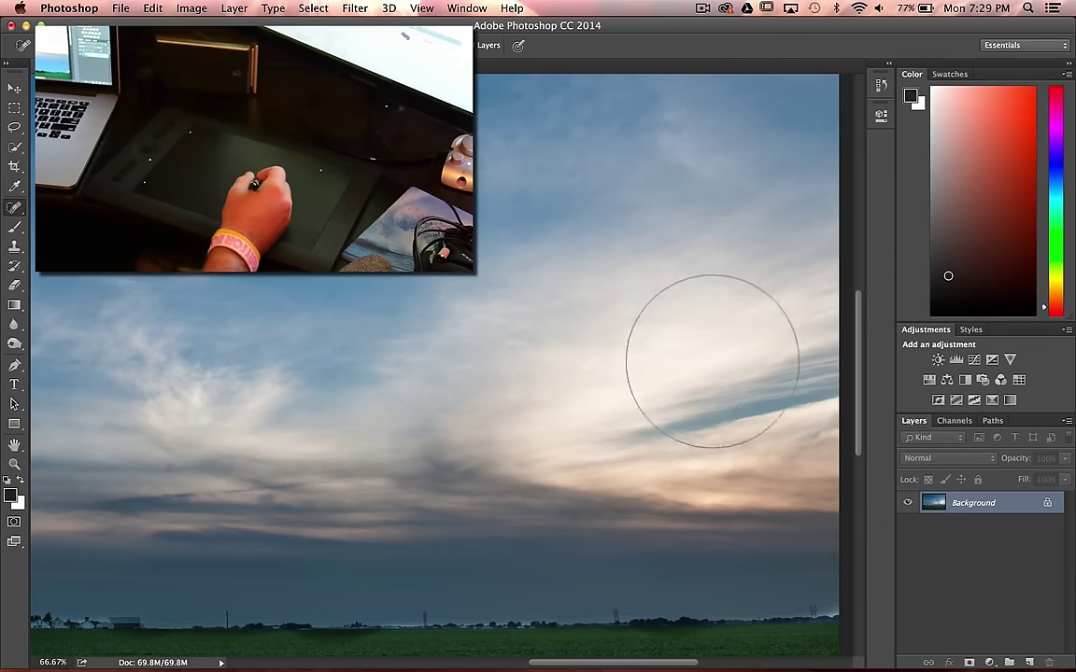
pyautogui.moveTo(853, 380); pyautogui.dragTo(852, 457)
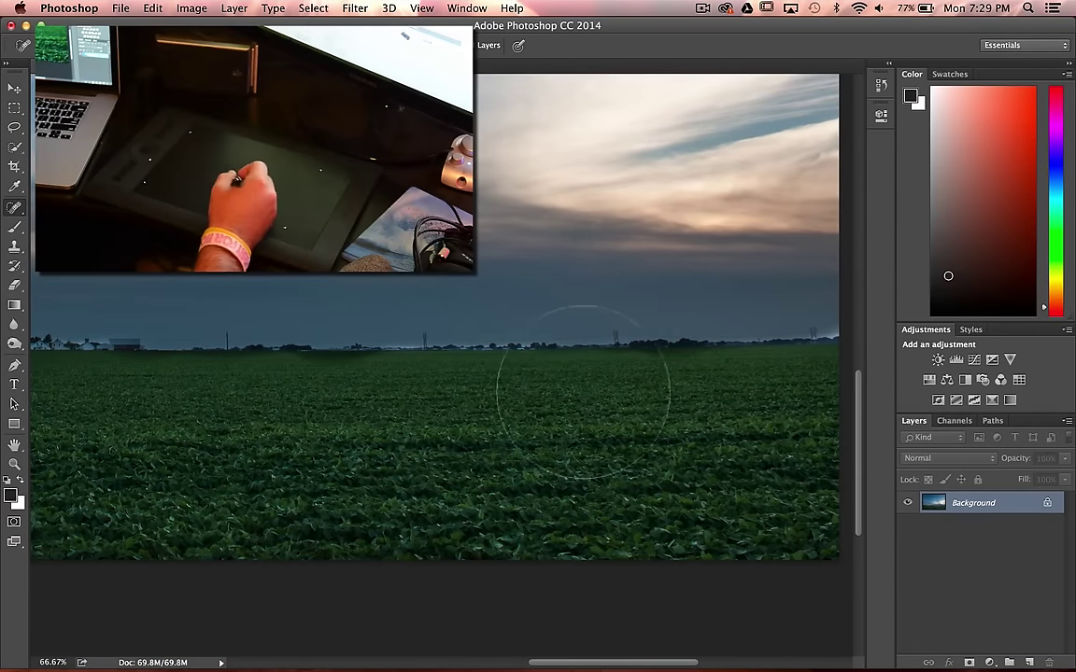
pyautogui.doubleClick(962, 505)
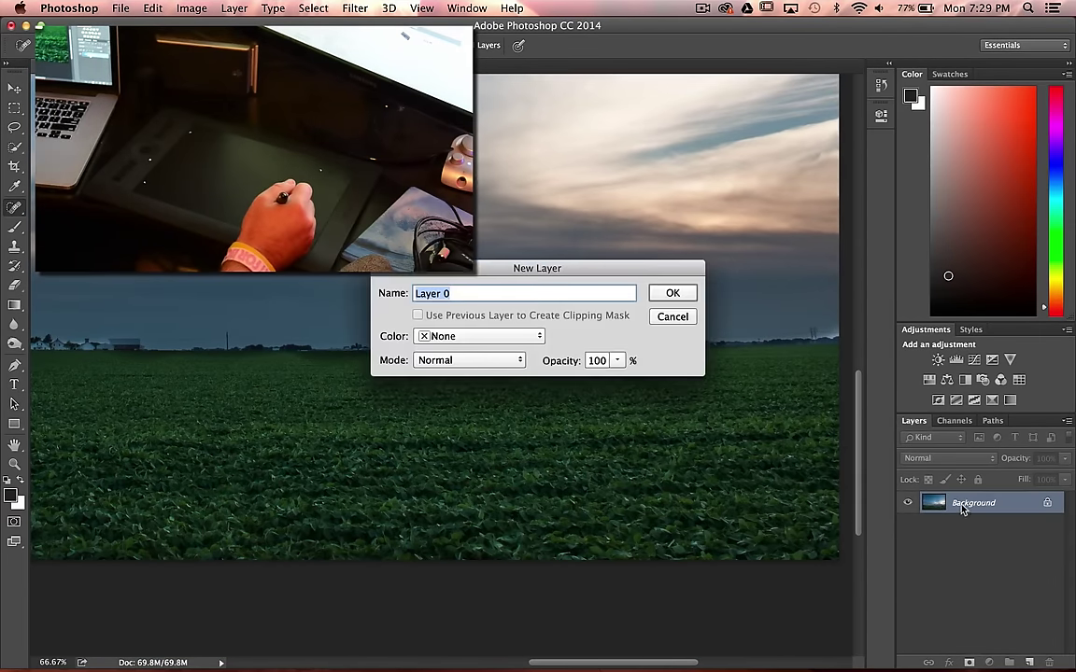
pyautogui.click(672, 316)
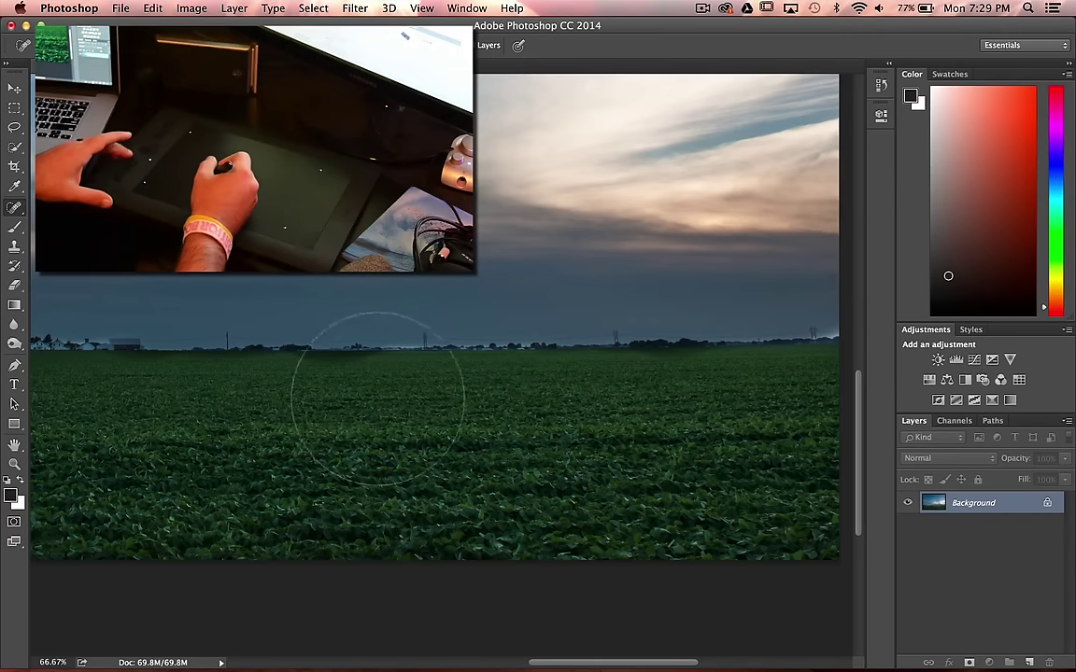
pyautogui.press('alt')
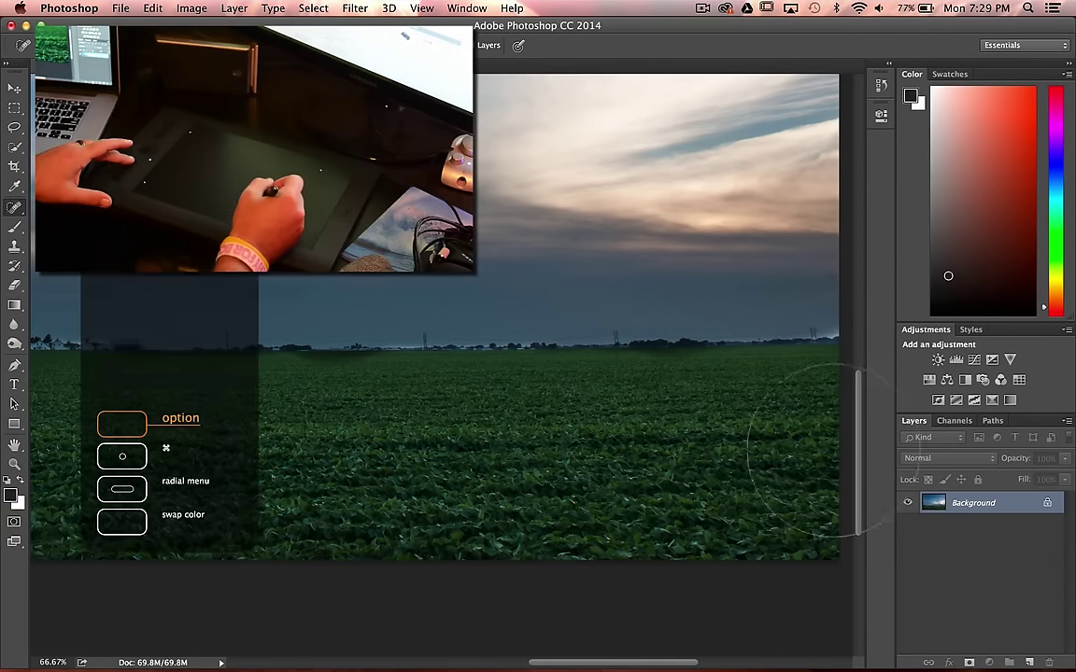
pyautogui.keyDown('alt'); pyautogui.doubleClick(960, 501); pyautogui.keyUp('alt')
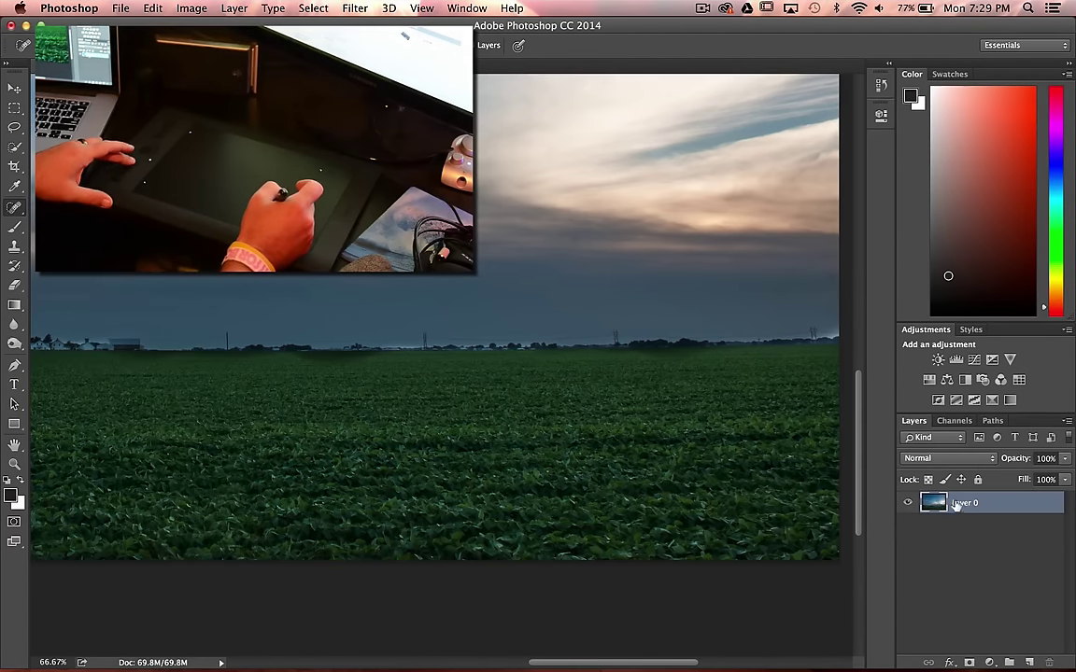
pyautogui.keyDown('super'); pyautogui.click(956, 504); pyautogui.keyUp('super')
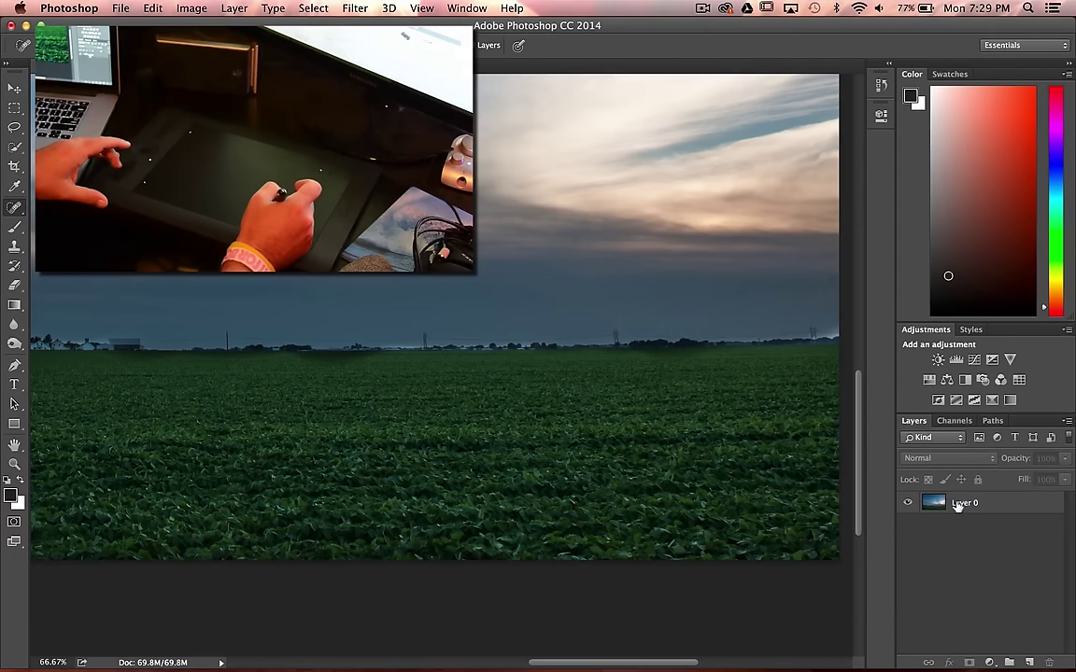
pyautogui.click(956, 504)
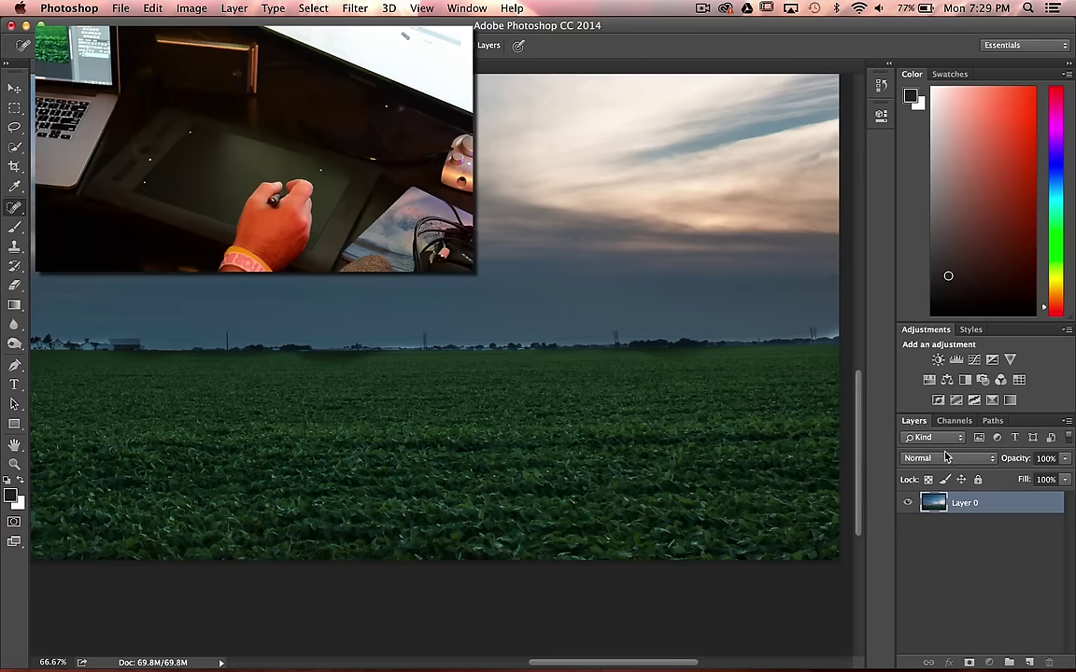
# Step: Duplicate Layer 0 to create Layer 0 copy
pyautogui.rightClick(967, 502)
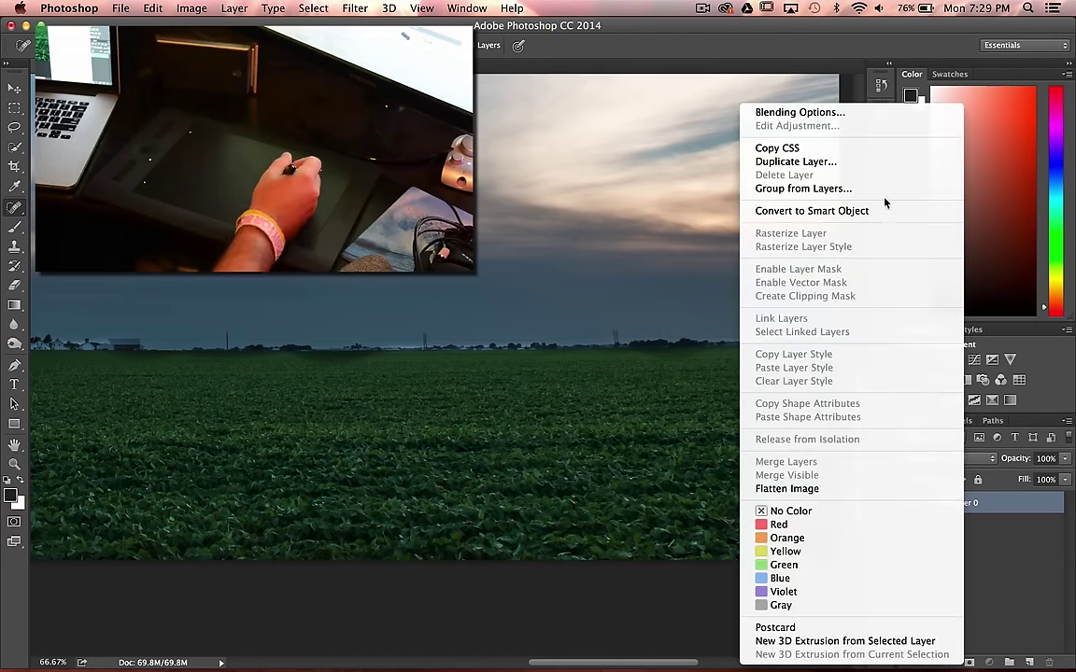
pyautogui.click(870, 161)
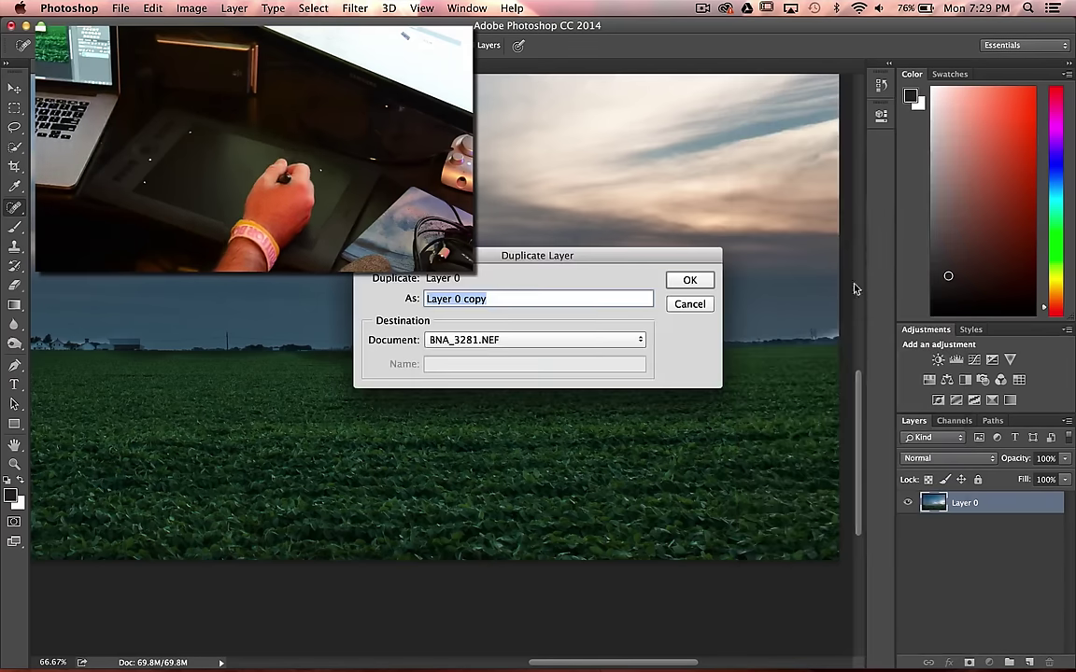
pyautogui.click(707, 280)
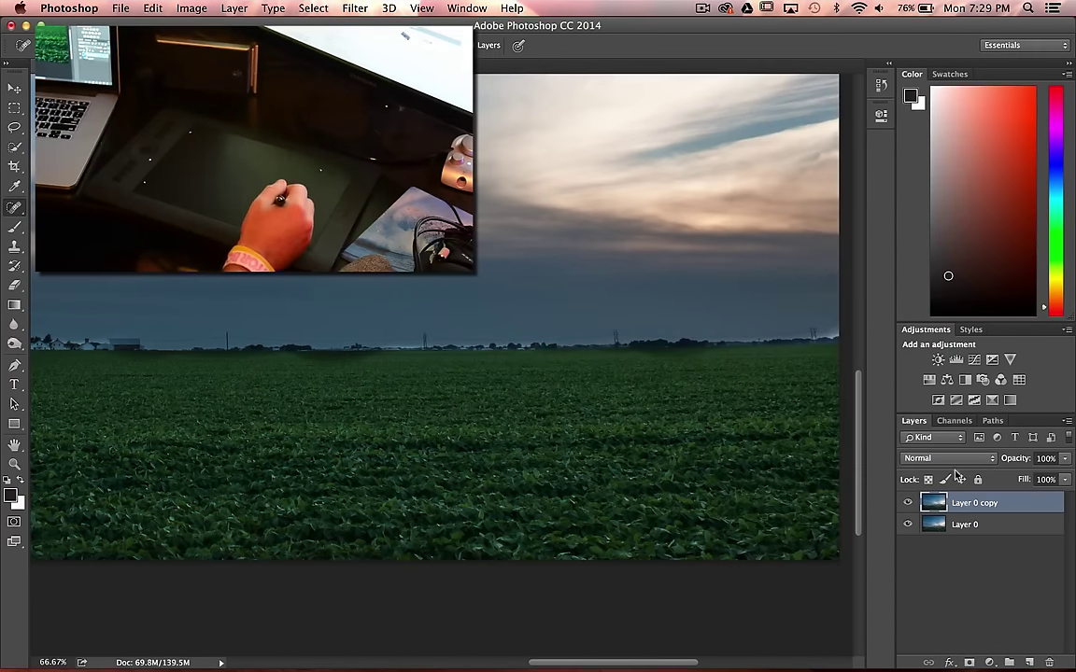
# Step: Add a Brightness/Contrast adjustment layer at brightness -29 and select Layer 0 copy
pyautogui.click(940, 359)
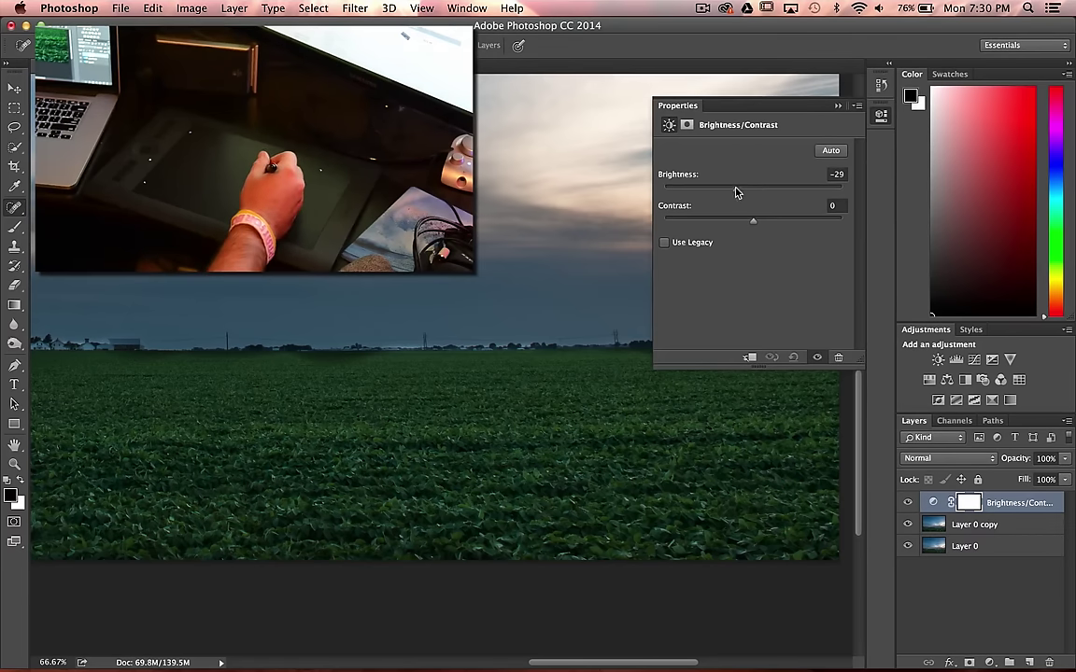
pyautogui.click(836, 108)
pyautogui.click(983, 608)
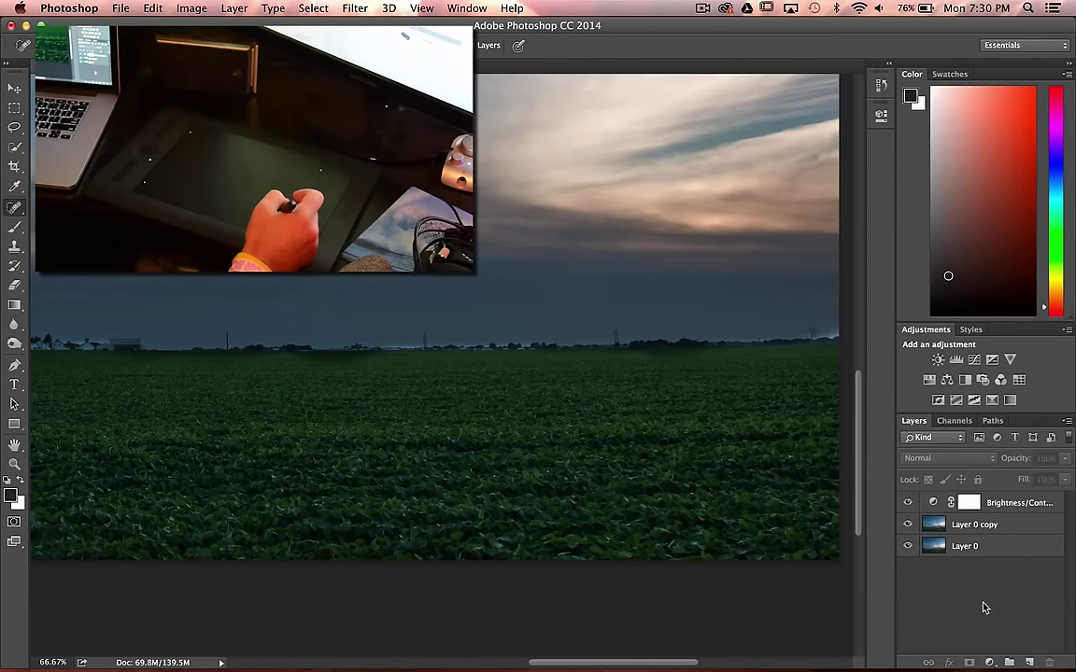
pyautogui.moveTo(997, 521); pyautogui.dragTo(971, 655)
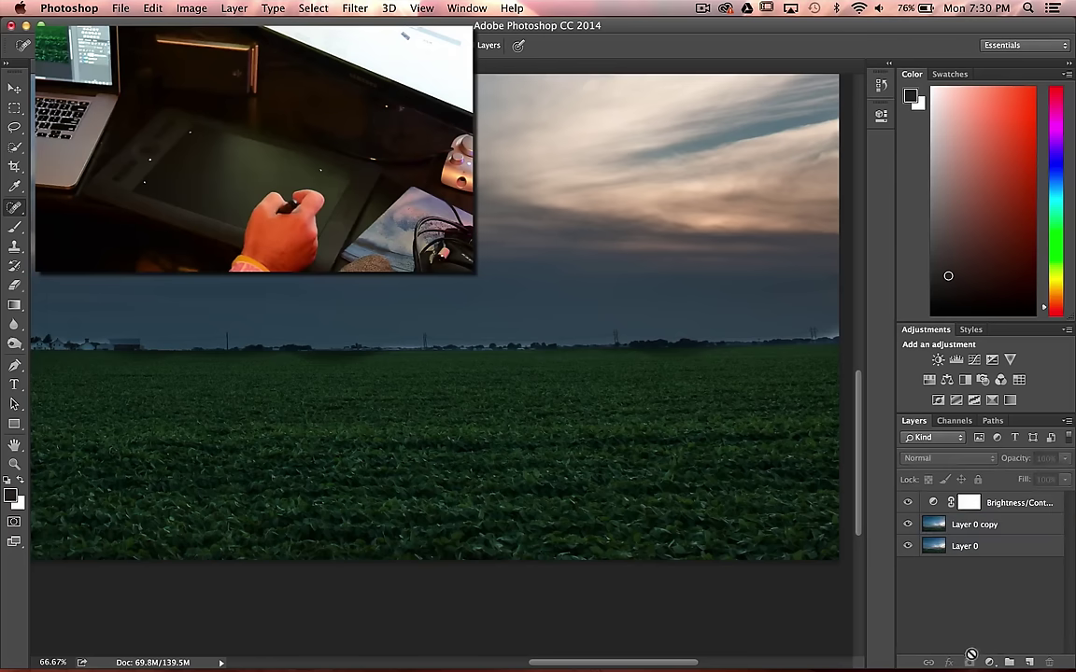
pyautogui.moveTo(1004, 556); pyautogui.dragTo(973, 655)
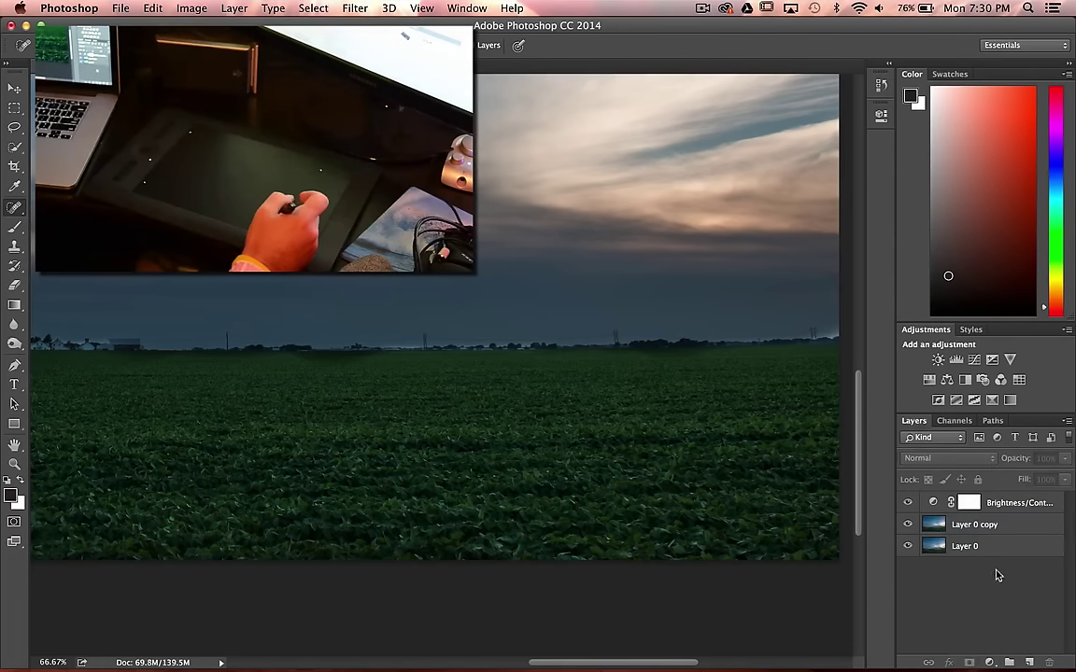
pyautogui.click(997, 528)
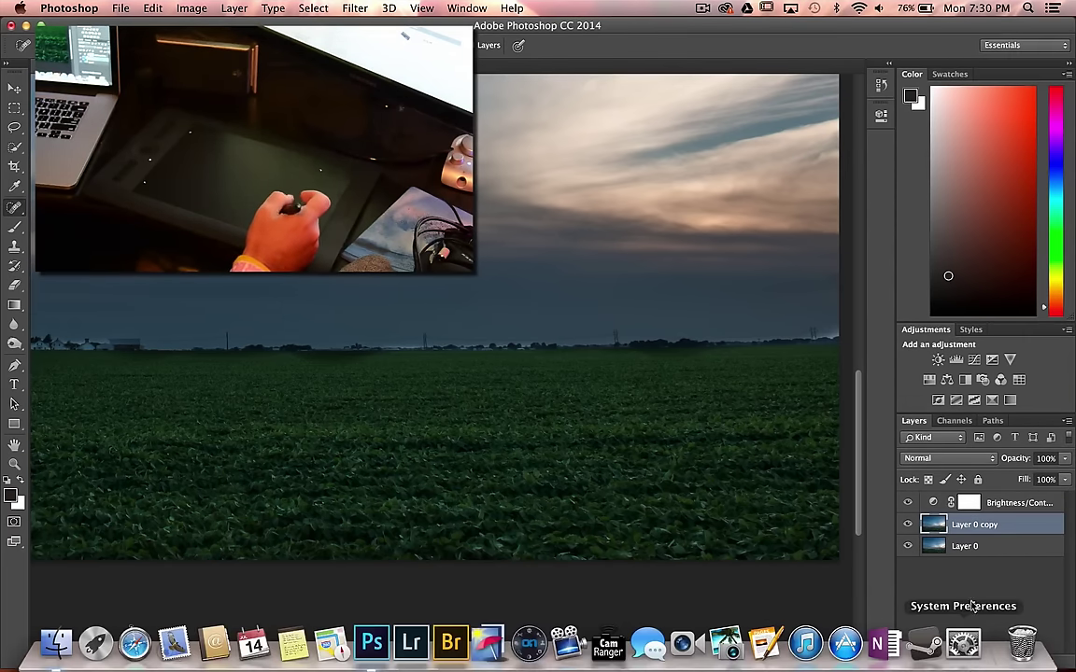
# Step: Add a white mask to Layer 0 copy and paint on it near the horizon with a smaller brush
pyautogui.click(966, 662)
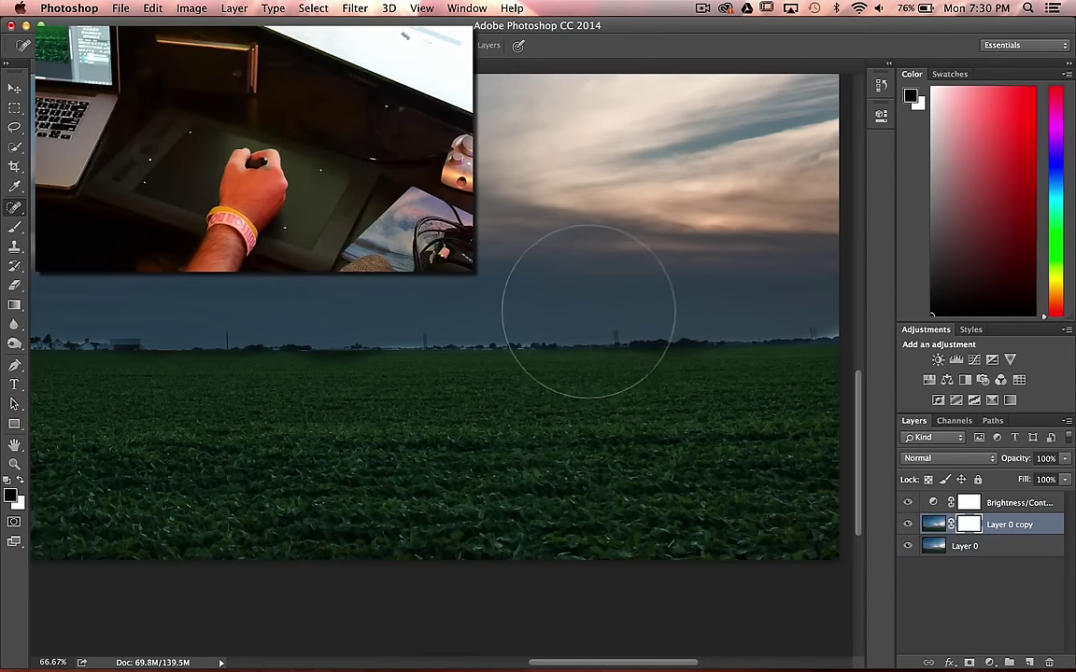
pyautogui.press('[')
pyautogui.press('[')
pyautogui.press('[')
pyautogui.press('[')
pyautogui.press('[')
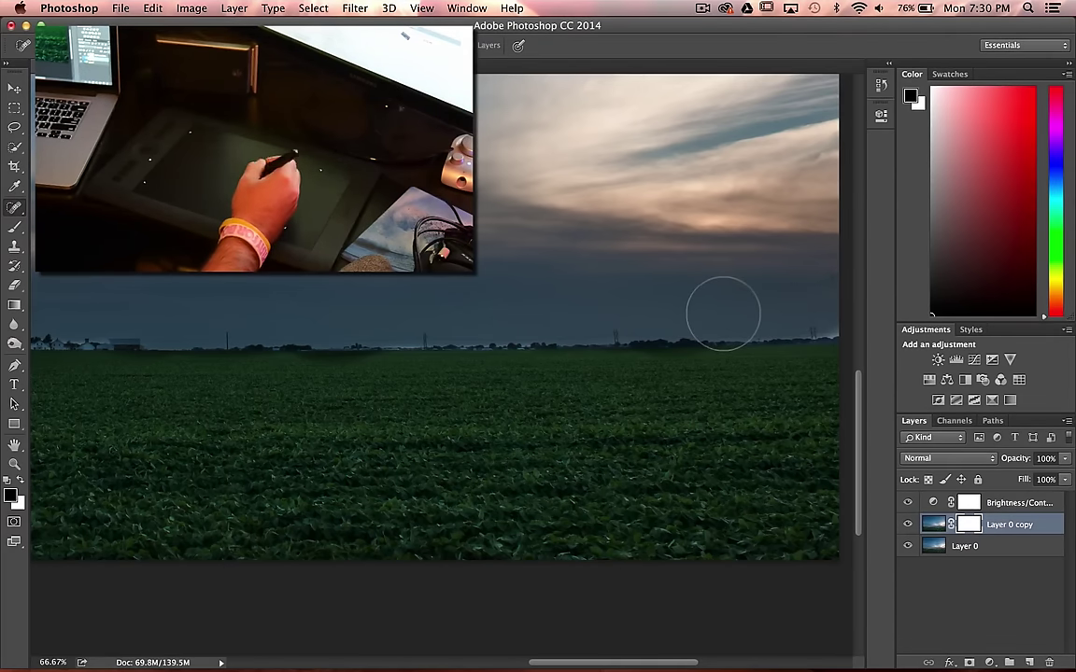
pyautogui.press('b')
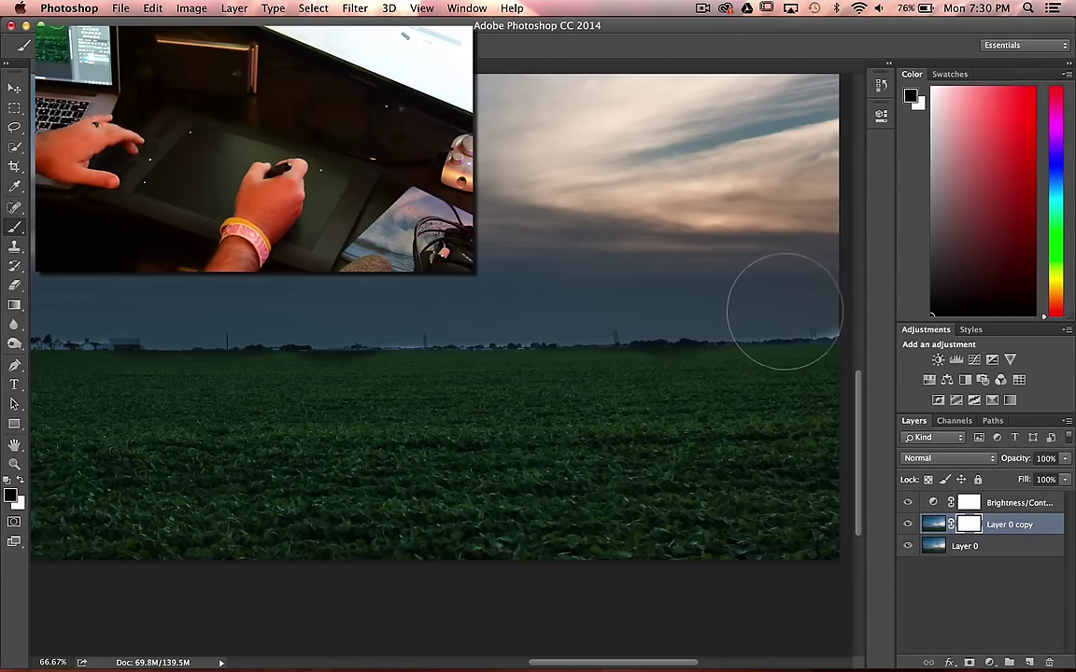
pyautogui.press('[')
pyautogui.press('[')
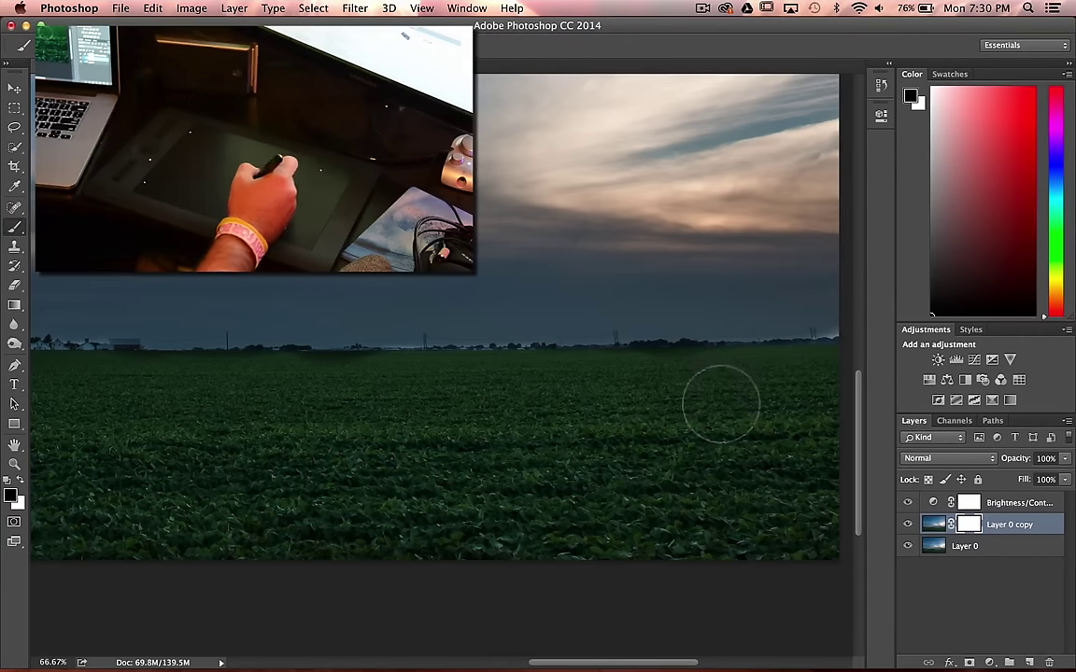
pyautogui.moveTo(588, 444)
pyautogui.mouseDown()
pyautogui.moveTo(564, 379)
pyautogui.moveTo(542, 359)
pyautogui.moveTo(527, 379)
pyautogui.moveTo(537, 378)
pyautogui.mouseUp()
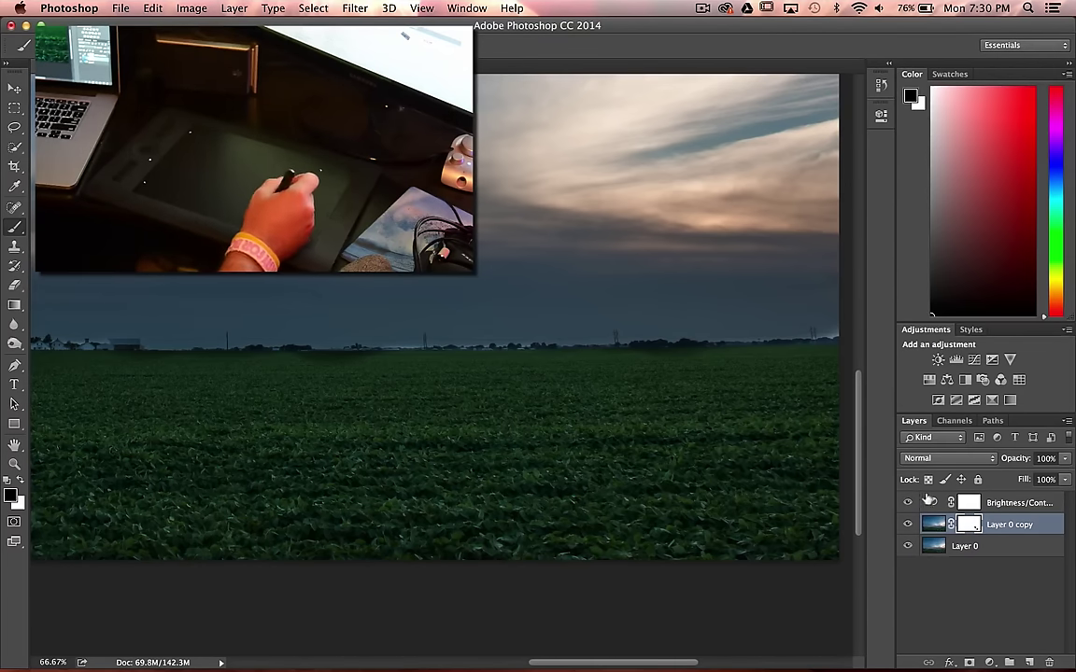
# Step: Select Layer 0 copy's mask and bring up its mask options
pyautogui.click(998, 506)
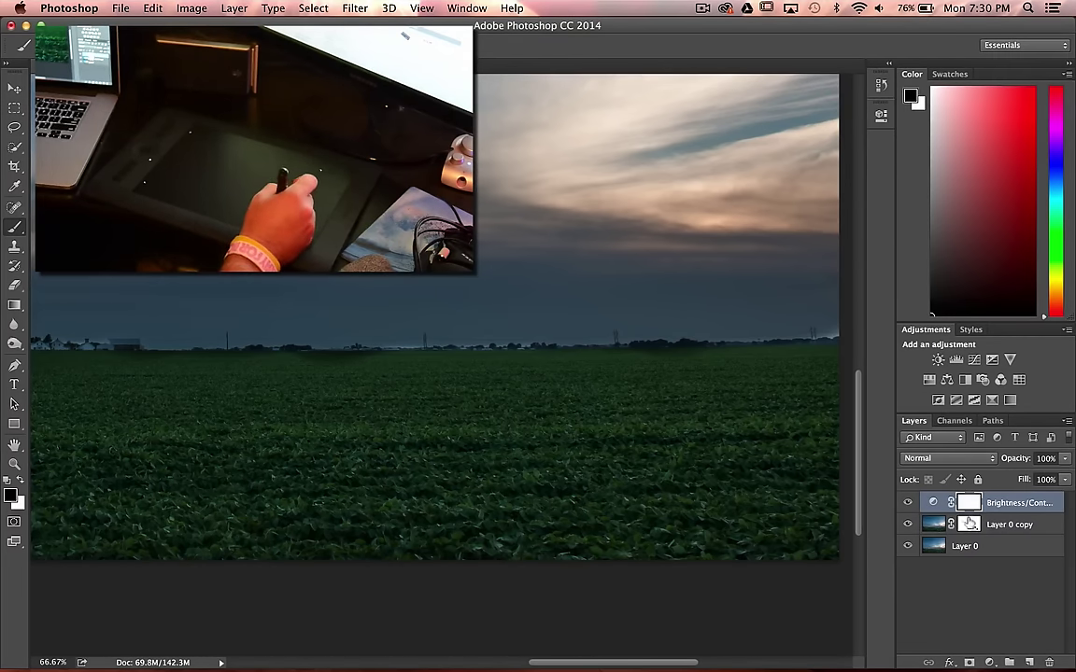
pyautogui.click(969, 523)
pyautogui.rightClick(961, 523)
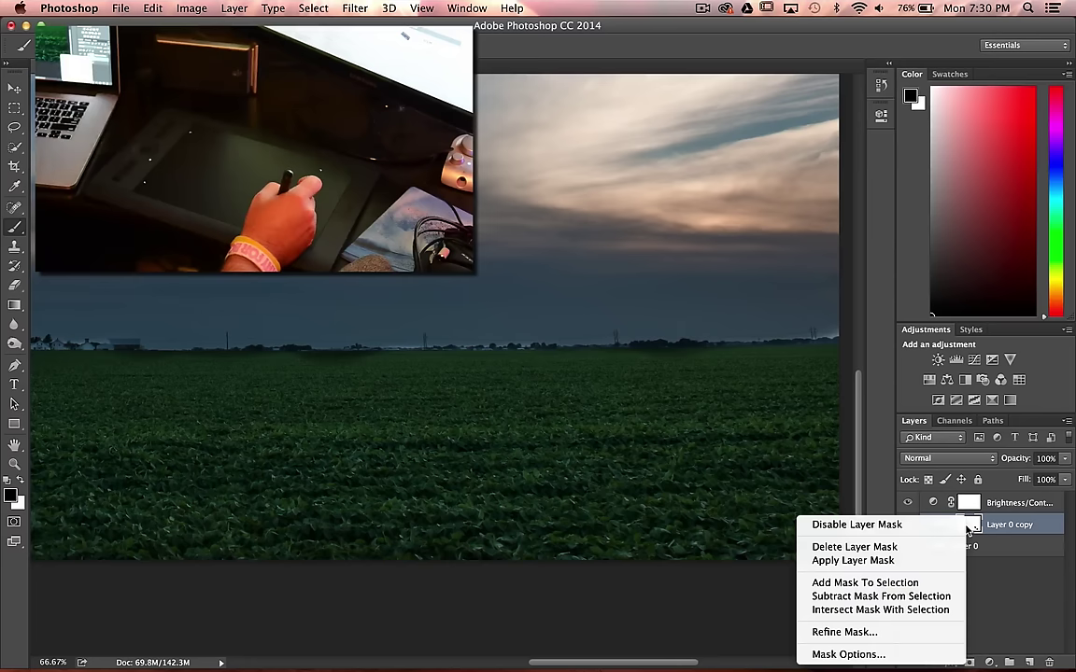
# Step: Delete Layer 0 copy's layer mask
pyautogui.click(948, 523)
pyautogui.rightClick(971, 526)
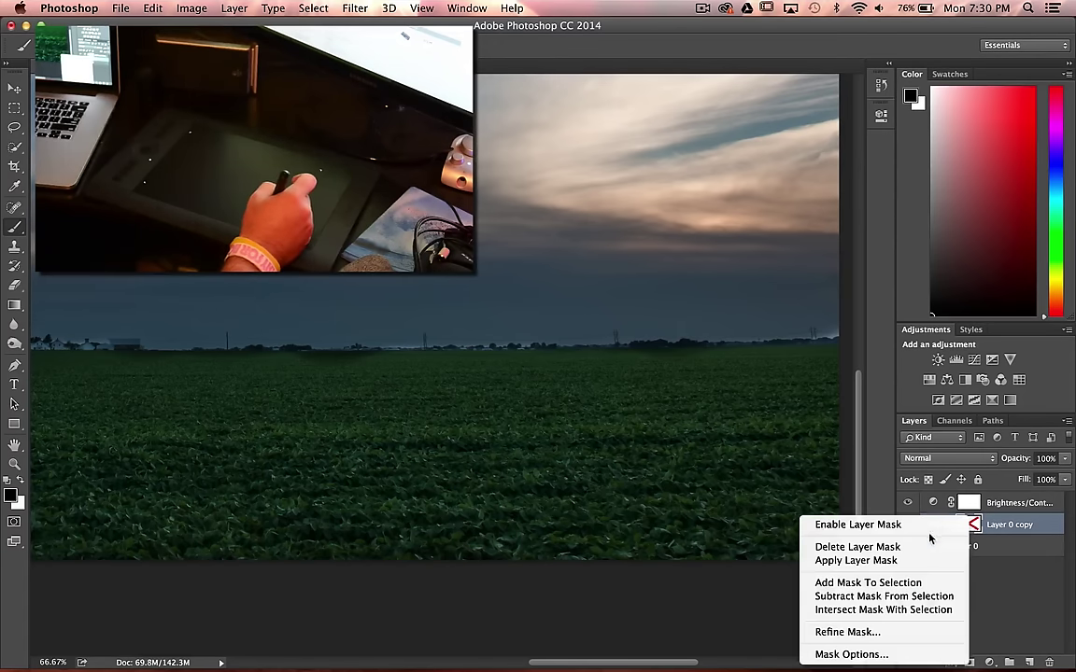
pyautogui.click(925, 547)
# Step: Merge Layer 0 copy with the Brightness/Contrast layer into Brightness/Contrast 1
pyautogui.keyDown('shift'); pyautogui.click(987, 505); pyautogui.keyUp('shift')
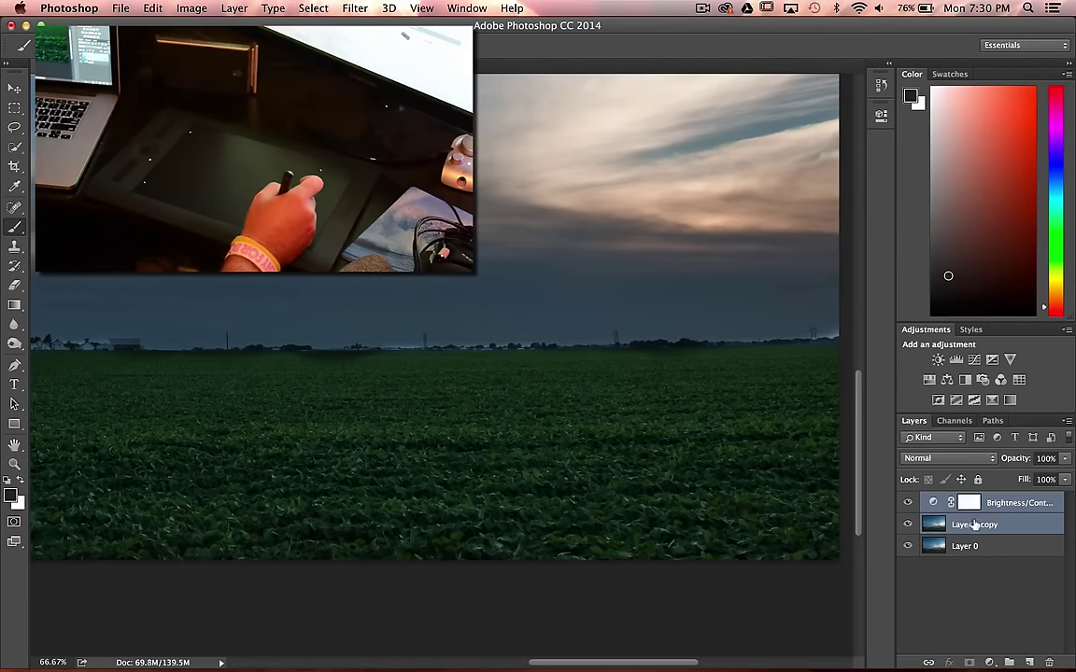
pyautogui.rightClick(966, 523)
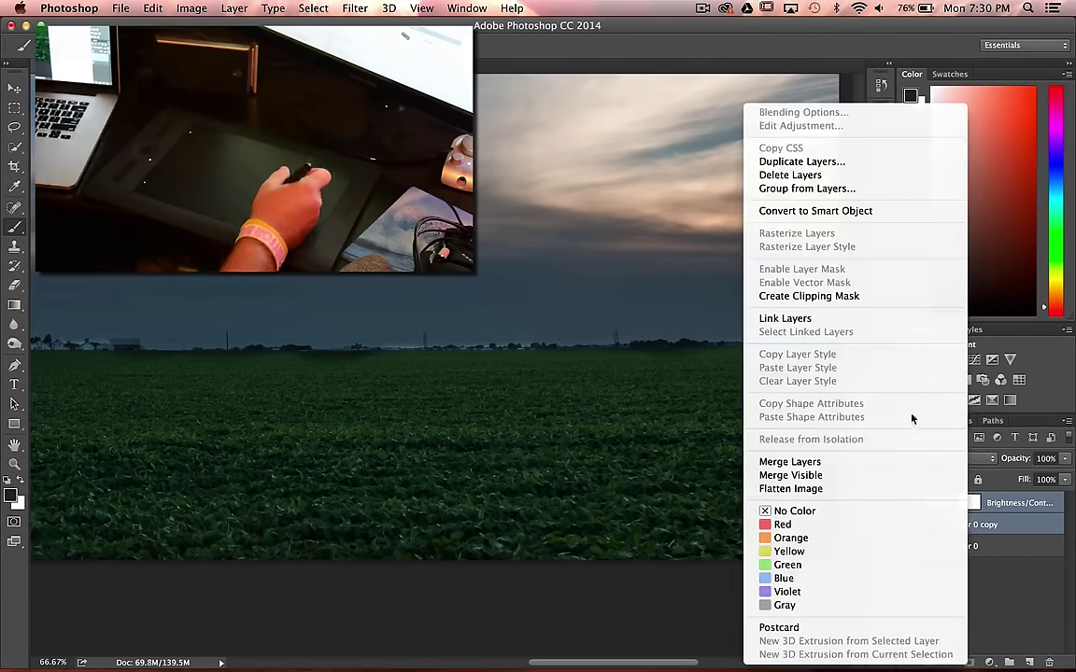
pyautogui.click(876, 461)
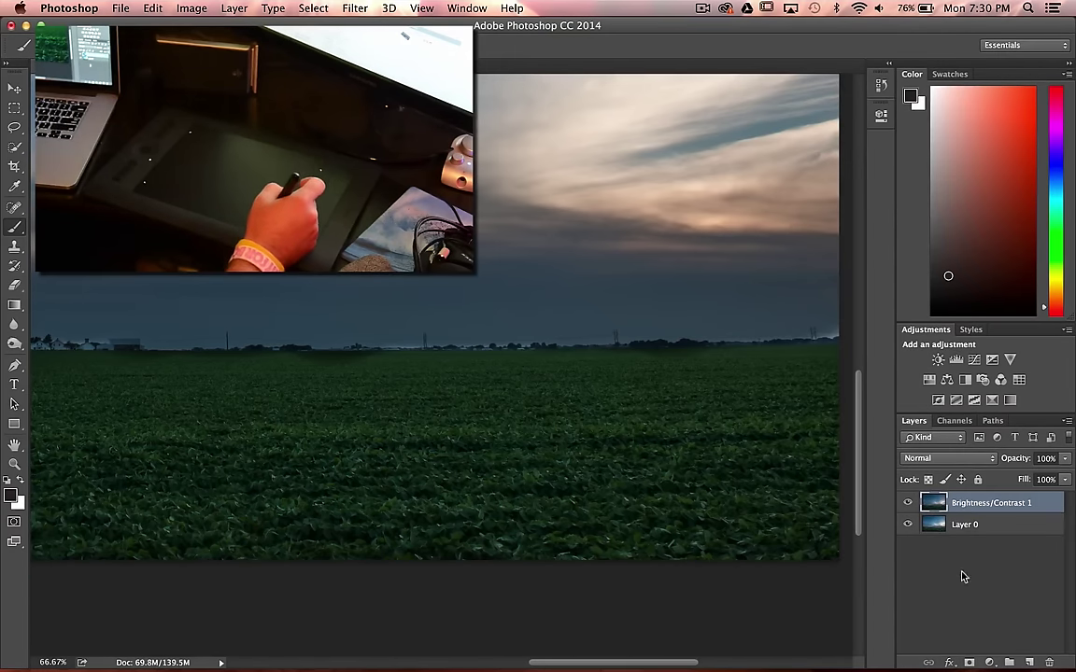
# Step: Add a white mask to Brightness/Contrast 1 and paint a soft patch over the sky above the horizon
pyautogui.click(968, 661)
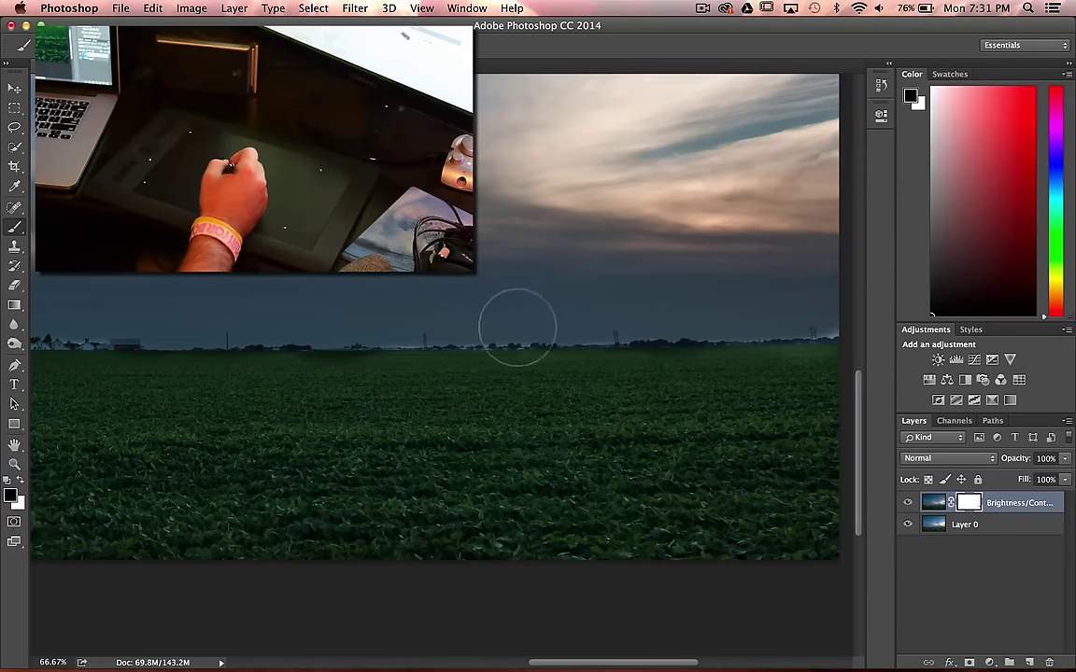
pyautogui.moveTo(576, 370)
pyautogui.mouseDown()
pyautogui.moveTo(553, 333)
pyautogui.moveTo(566, 294)
pyautogui.moveTo(553, 352)
pyautogui.moveTo(521, 365)
pyautogui.moveTo(578, 311)
pyautogui.mouseUp()
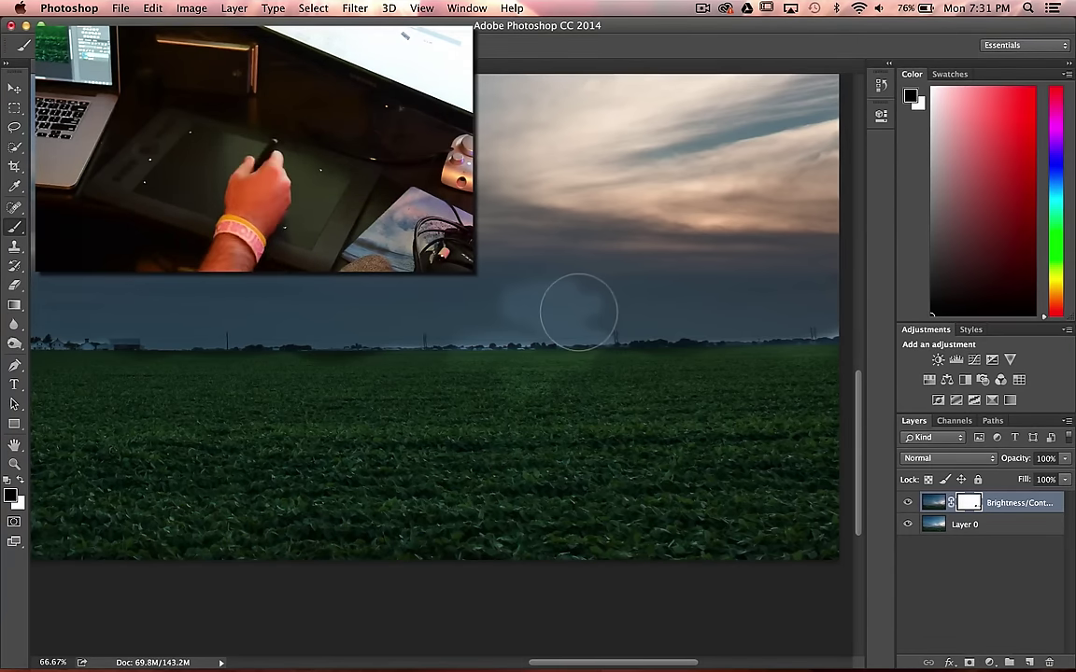
pyautogui.moveTo(636, 356); pyautogui.dragTo(573, 528)
# Step: Pan up to the top edge of the sky and switch to the Spot Healing Brush (J)
pyautogui.moveTo(552, 296); pyautogui.dragTo(597, 470)
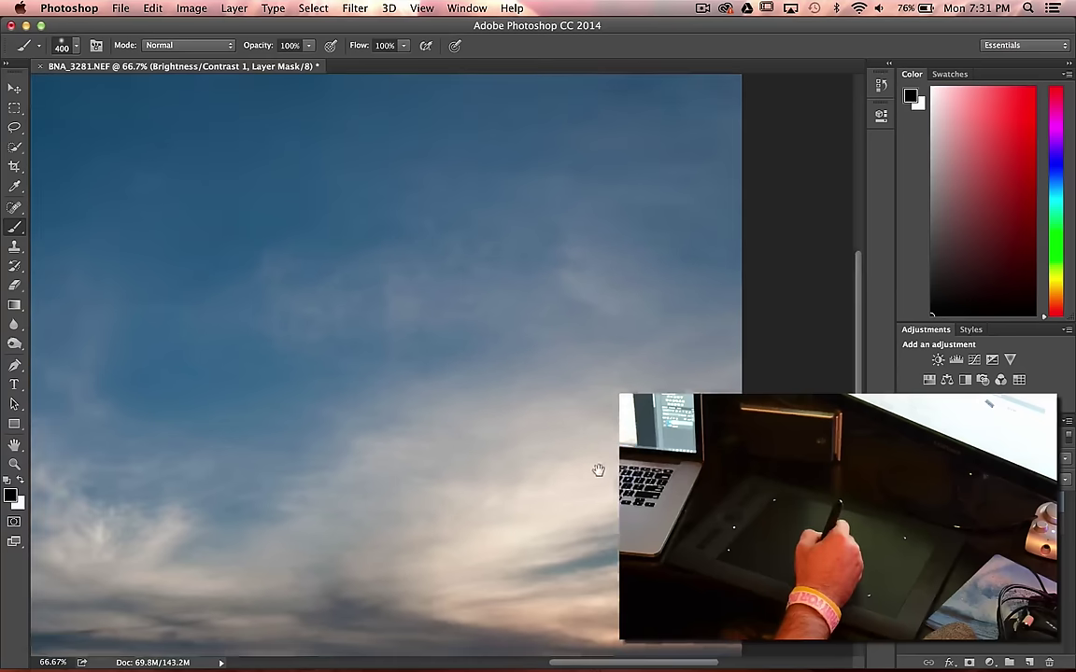
pyautogui.moveTo(596, 293)
pyautogui.mouseDown()
pyautogui.moveTo(604, 421)
pyautogui.moveTo(633, 396)
pyautogui.mouseUp()
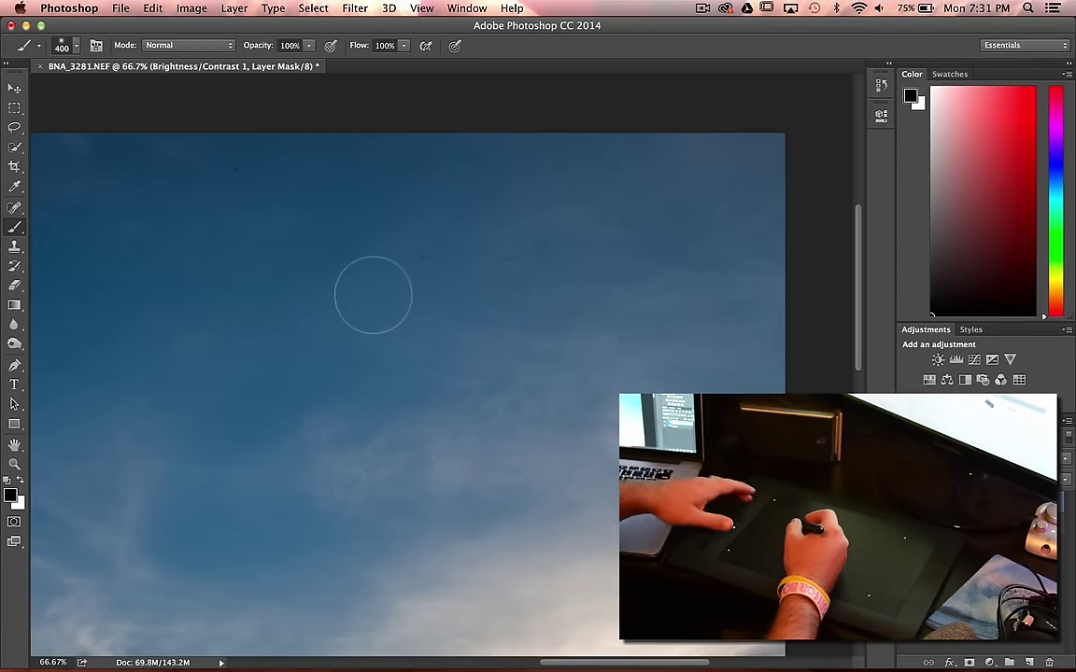
pyautogui.press('j')
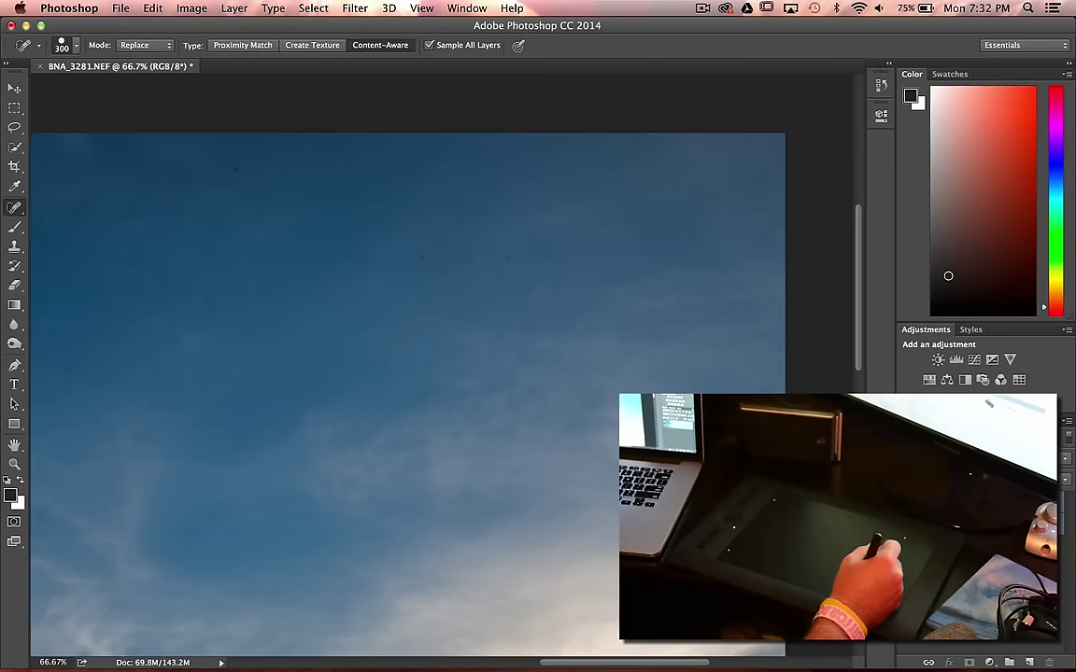
# Step: Merge the layers into a single Brightness/Contrast 1 layer
pyautogui.rightClick(987, 467)
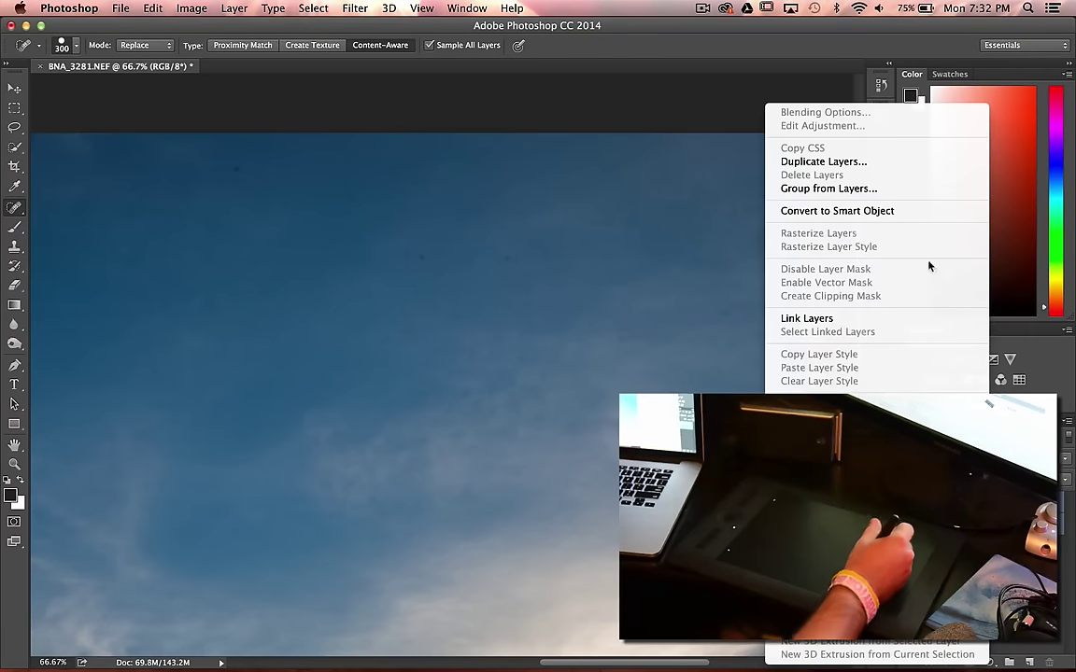
pyautogui.press('Escape')
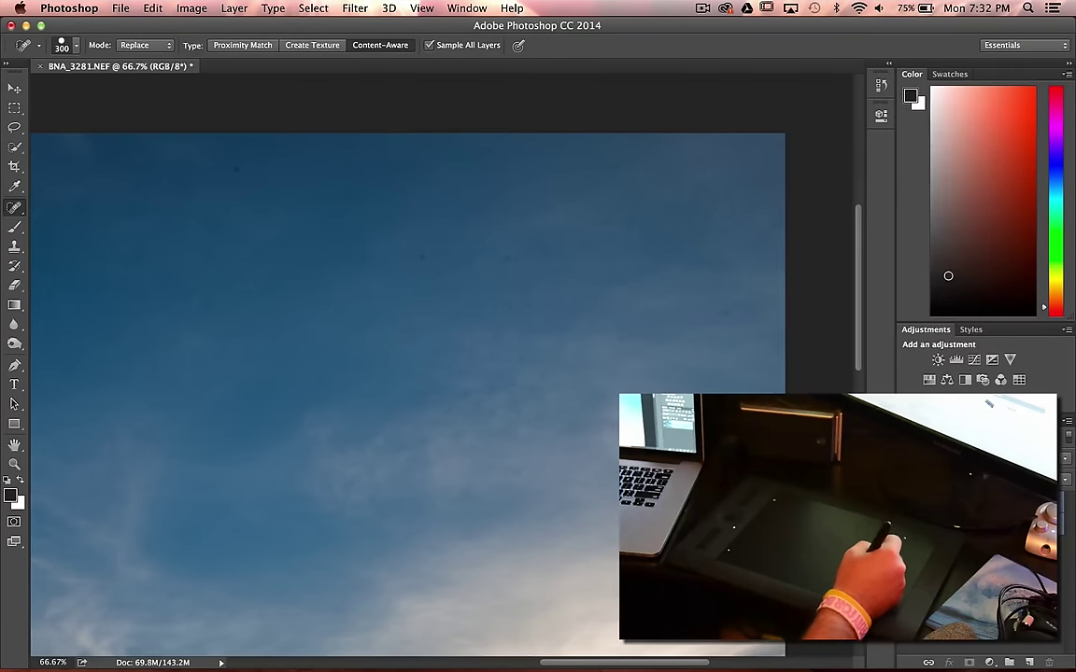
pyautogui.rightClick(957, 467)
pyautogui.click(793, 472)
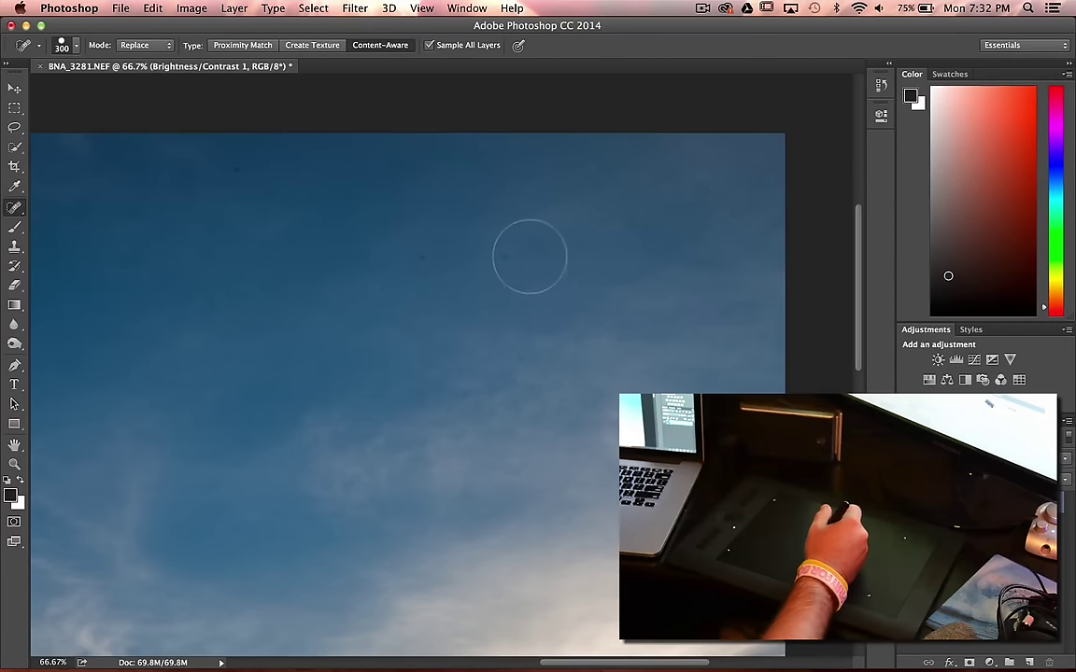
# Step: Heal eleven dark dust spots scattered across the upper and middle sky
pyautogui.click(505, 263)
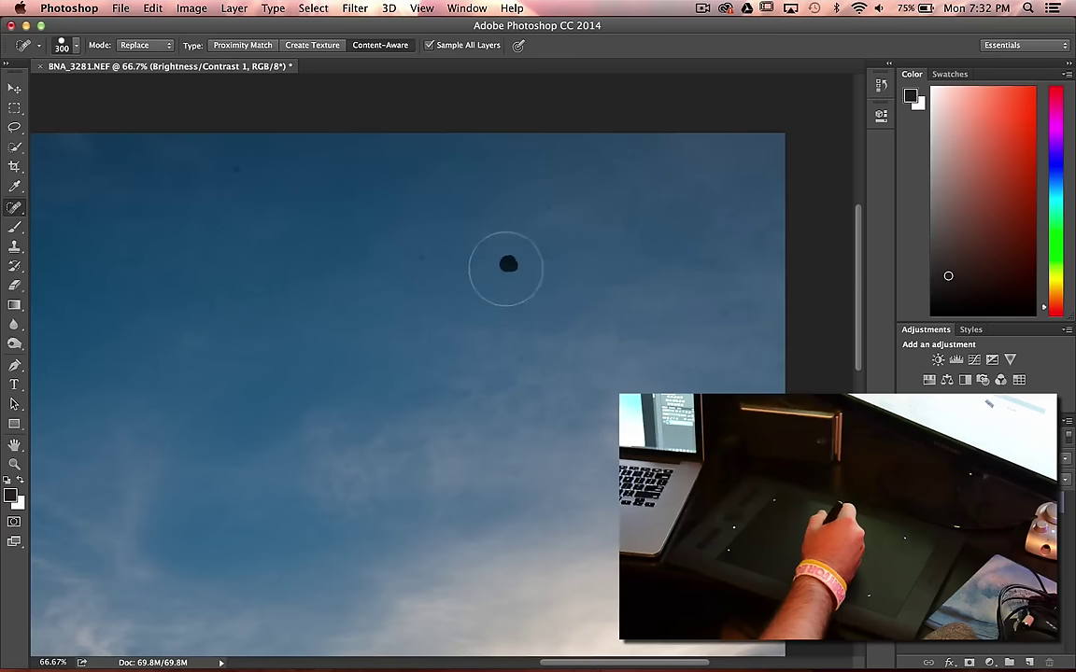
pyautogui.click(417, 250)
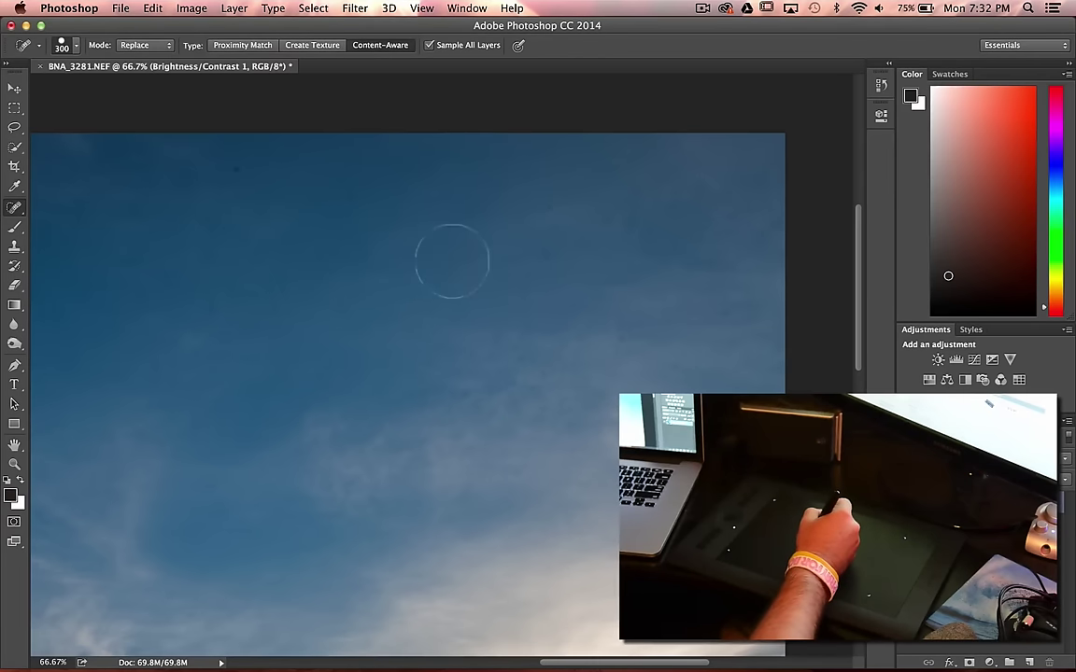
pyautogui.click(466, 236)
pyautogui.click(486, 213)
pyautogui.click(534, 206)
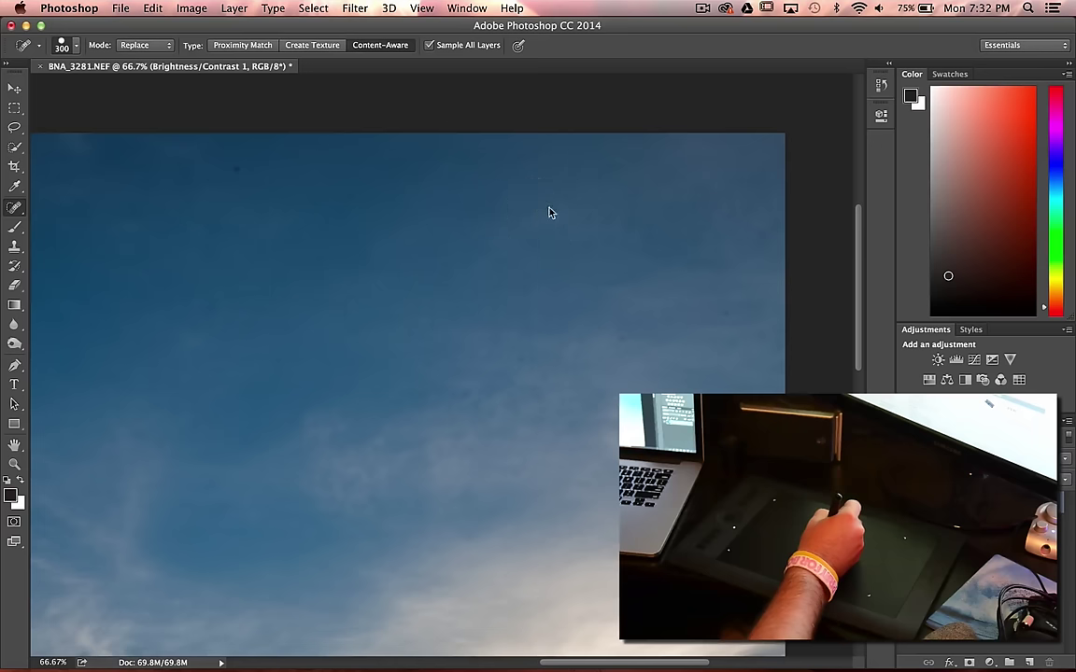
pyautogui.click(234, 166)
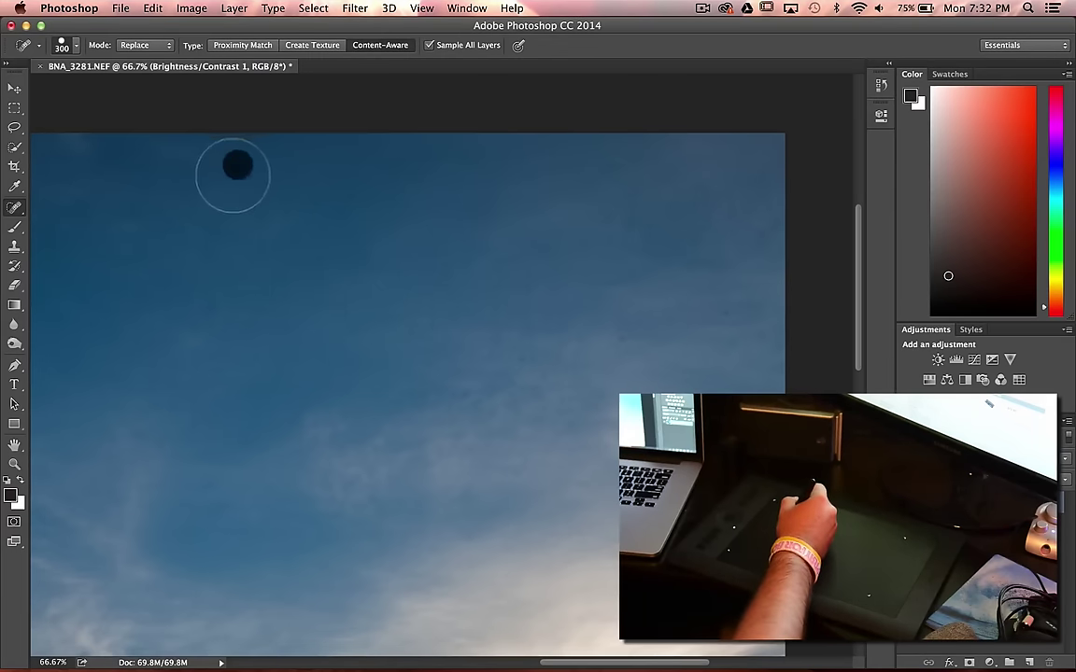
pyautogui.click(352, 193)
pyautogui.click(398, 189)
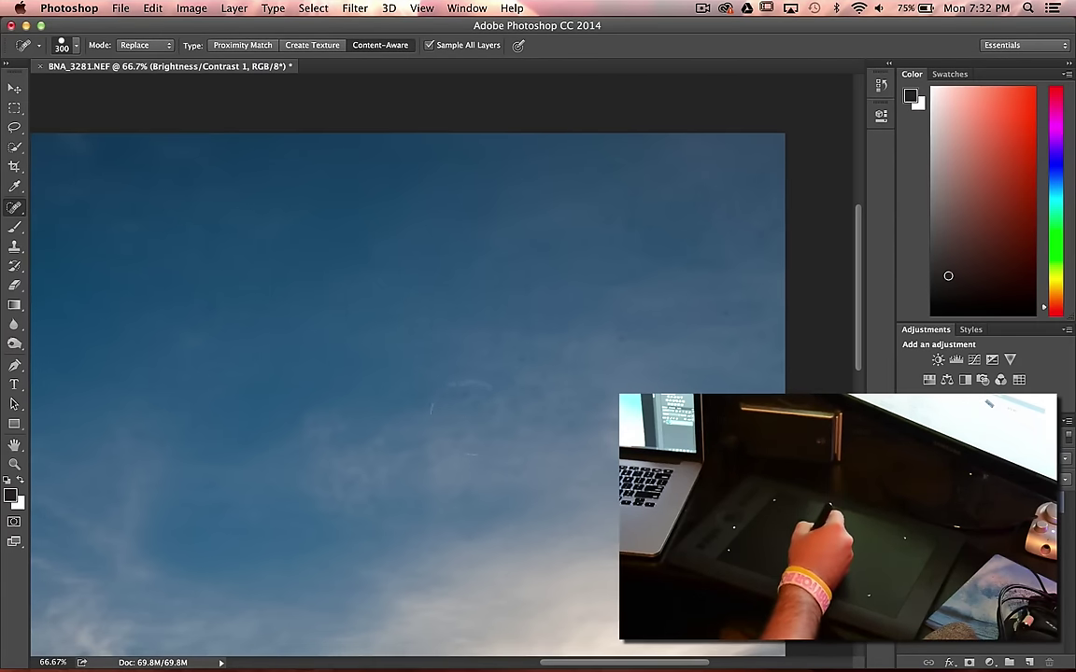
pyautogui.click(472, 322)
pyautogui.click(719, 312)
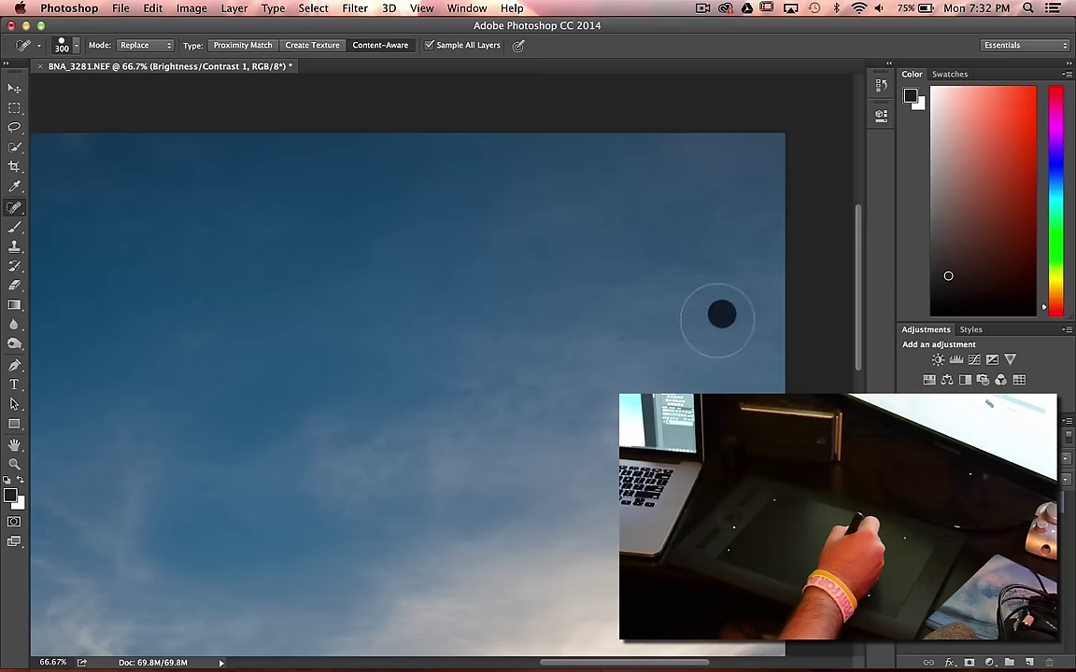
pyautogui.click(616, 337)
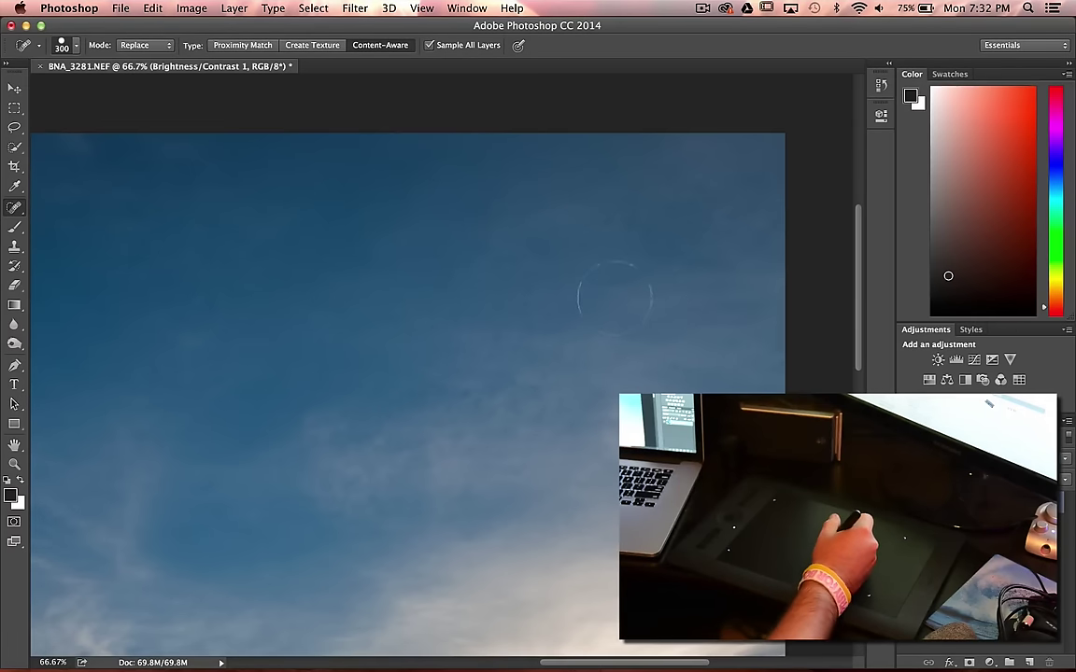
# Step: Heal four more dust spots near the top and centre of the sky
pyautogui.click(701, 8)
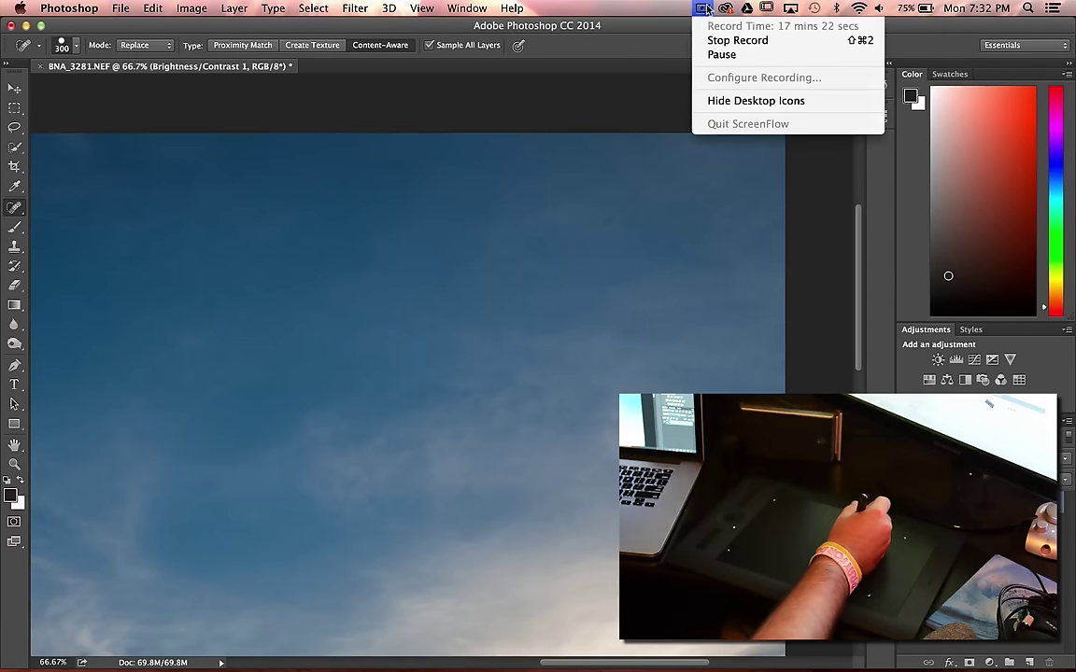
pyautogui.click(706, 9)
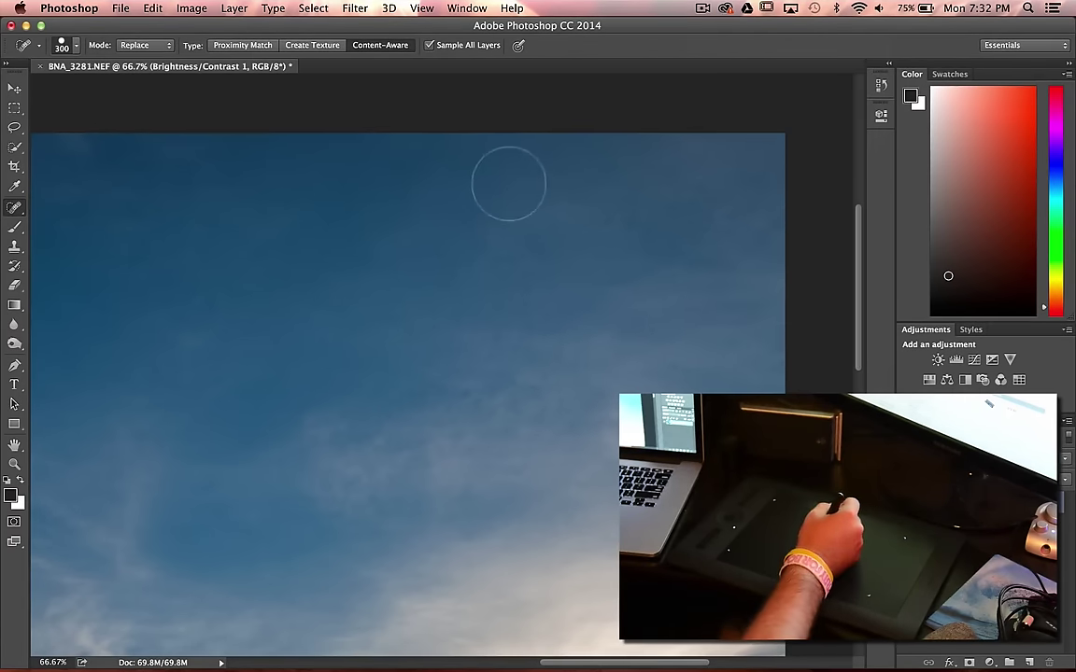
pyautogui.click(521, 179)
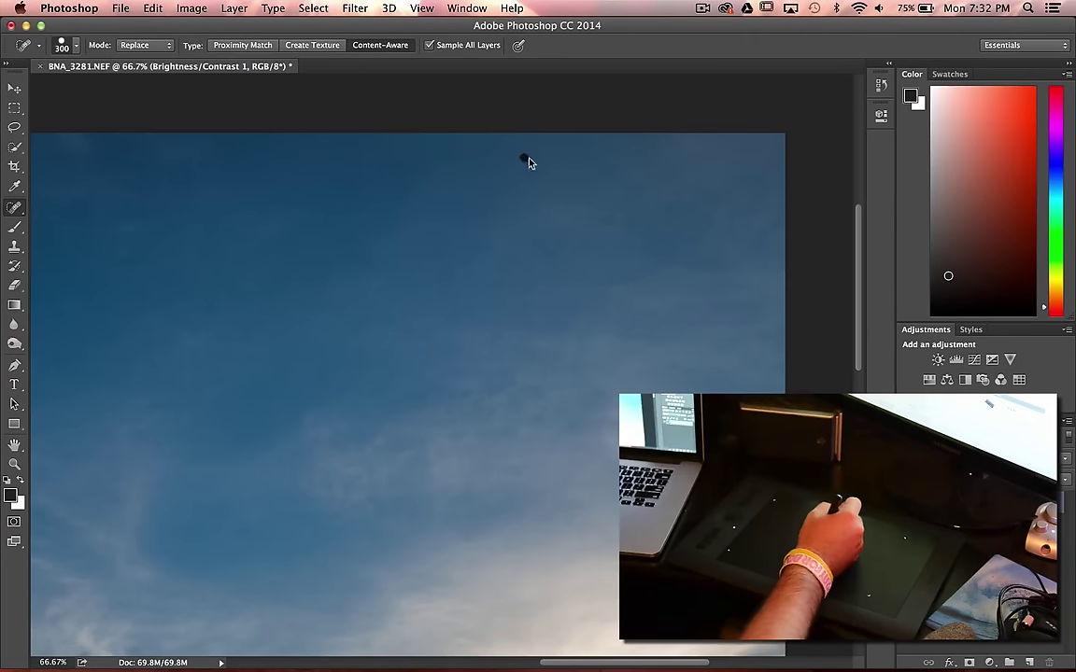
pyautogui.click(678, 151)
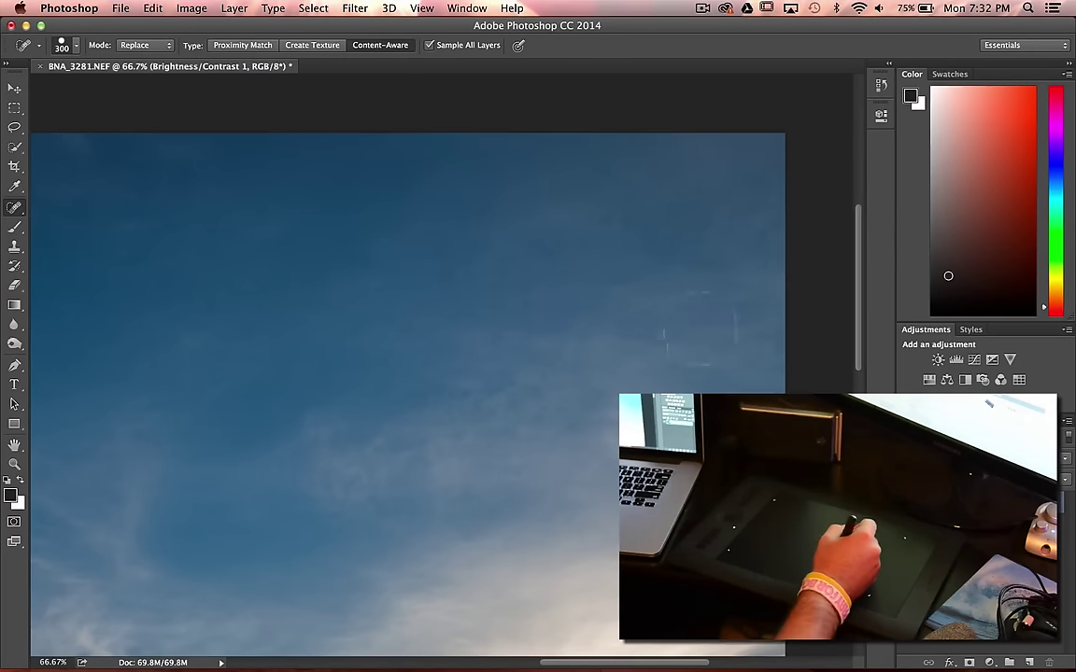
pyautogui.click(381, 288)
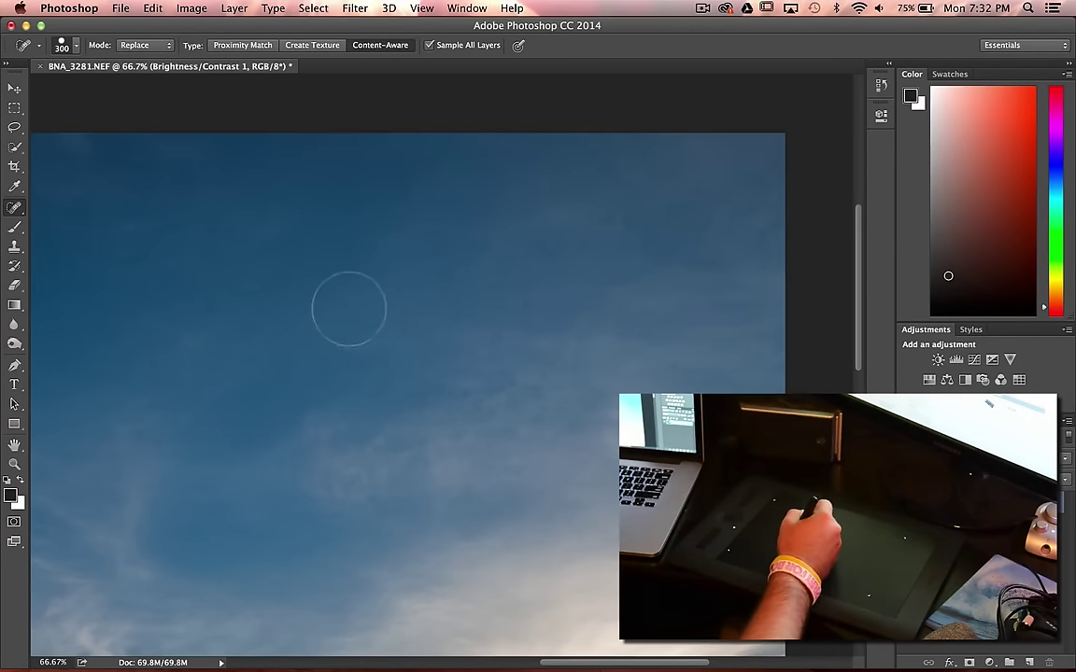
pyautogui.click(355, 333)
# Step: Heal the dust spots and a short streak in the darker upper and left sky
pyautogui.moveTo(396, 307)
pyautogui.mouseDown()
pyautogui.moveTo(550, 319)
pyautogui.moveTo(593, 334)
pyautogui.mouseUp()
pyautogui.moveTo(476, 324)
pyautogui.mouseDown()
pyautogui.moveTo(663, 383)
pyautogui.moveTo(665, 395)
pyautogui.mouseUp()
pyautogui.click(274, 312)
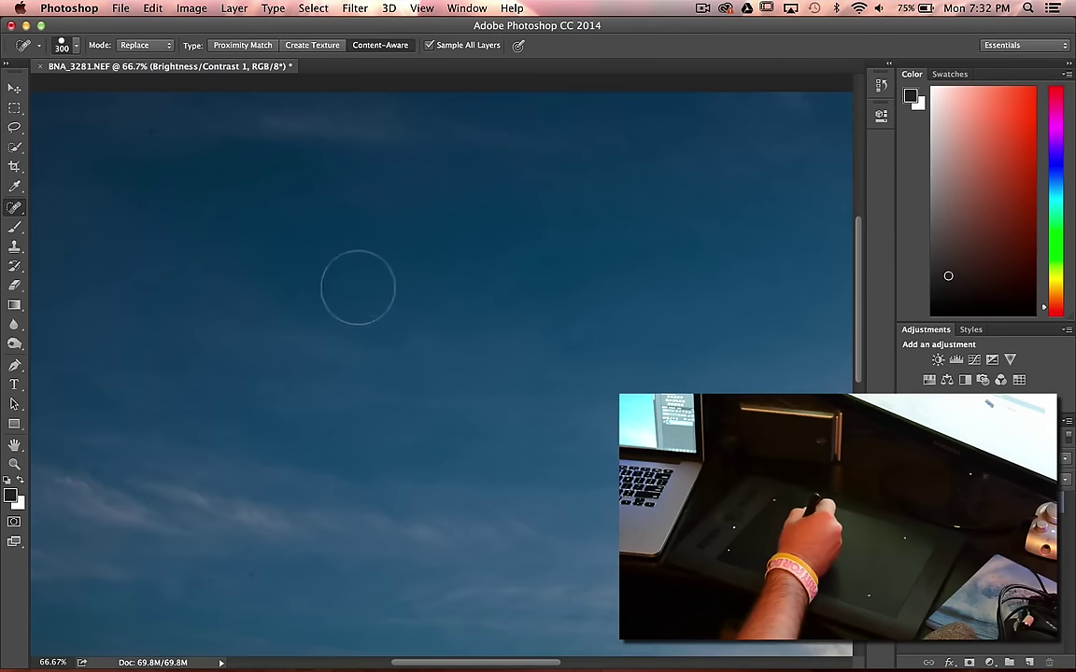
pyautogui.click(349, 201)
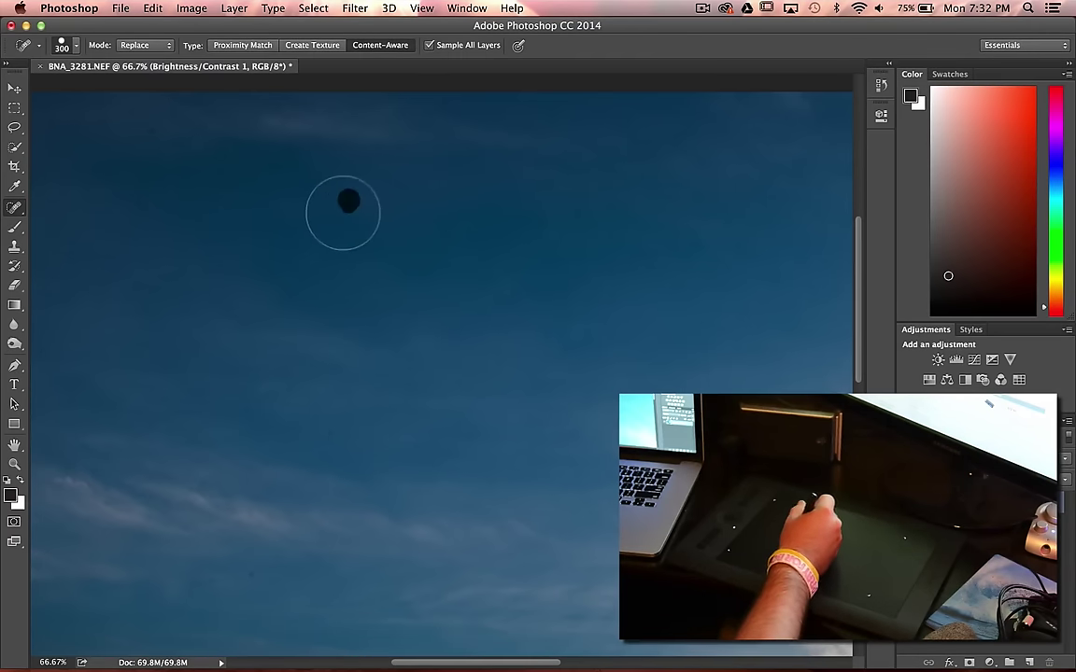
pyautogui.moveTo(338, 246)
pyautogui.mouseDown()
pyautogui.moveTo(468, 259)
pyautogui.moveTo(486, 282)
pyautogui.mouseUp()
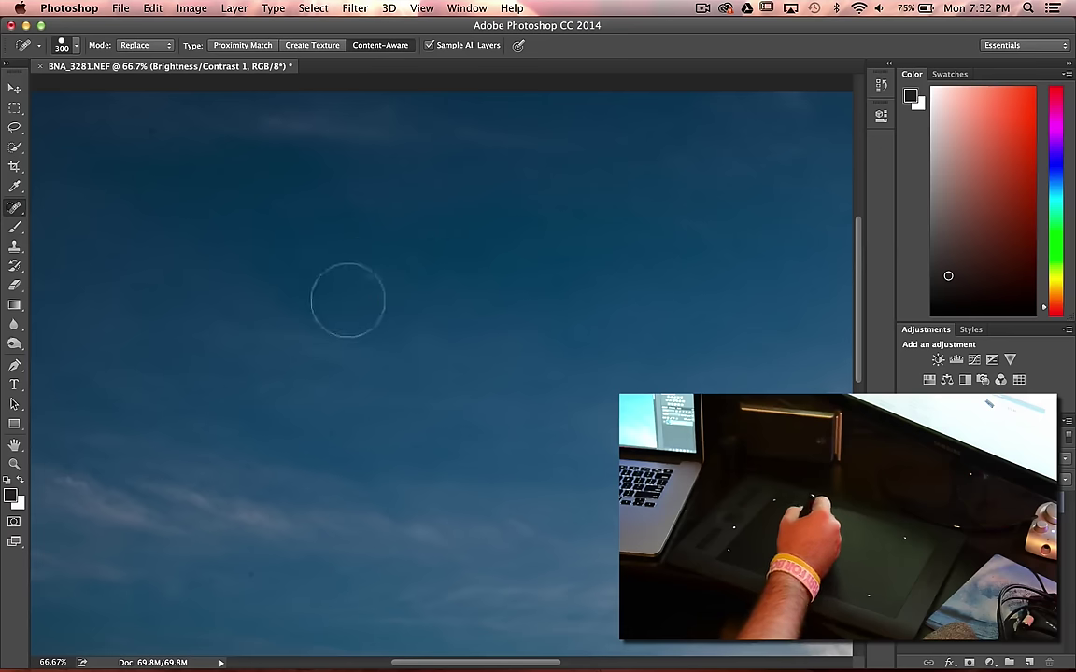
pyautogui.click(146, 140)
pyautogui.click(140, 202)
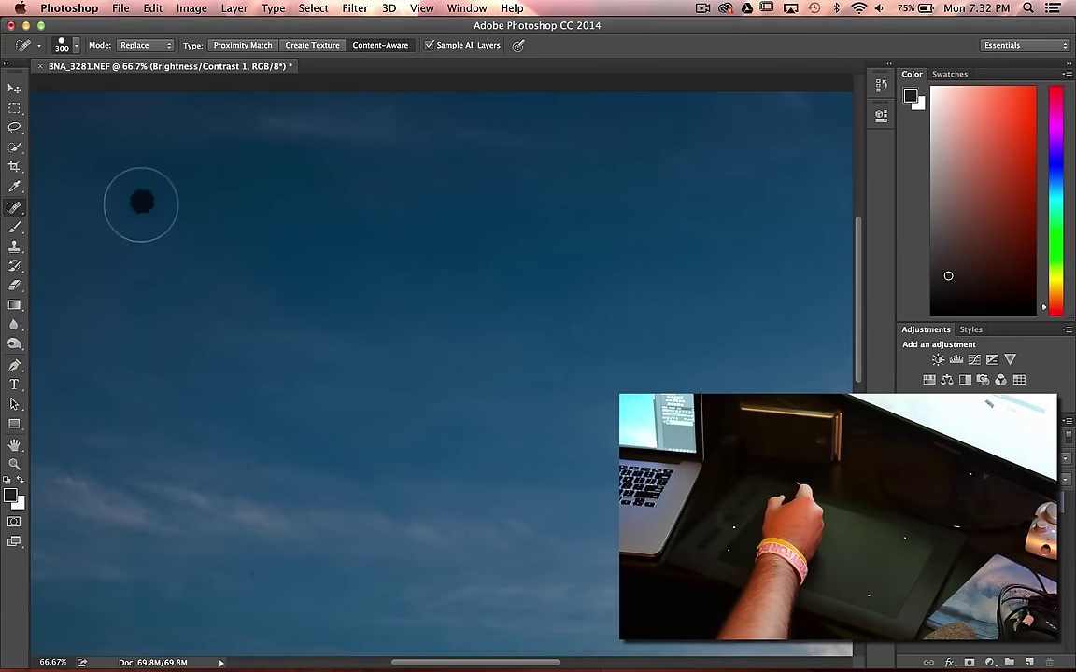
pyautogui.click(125, 254)
pyautogui.click(415, 447)
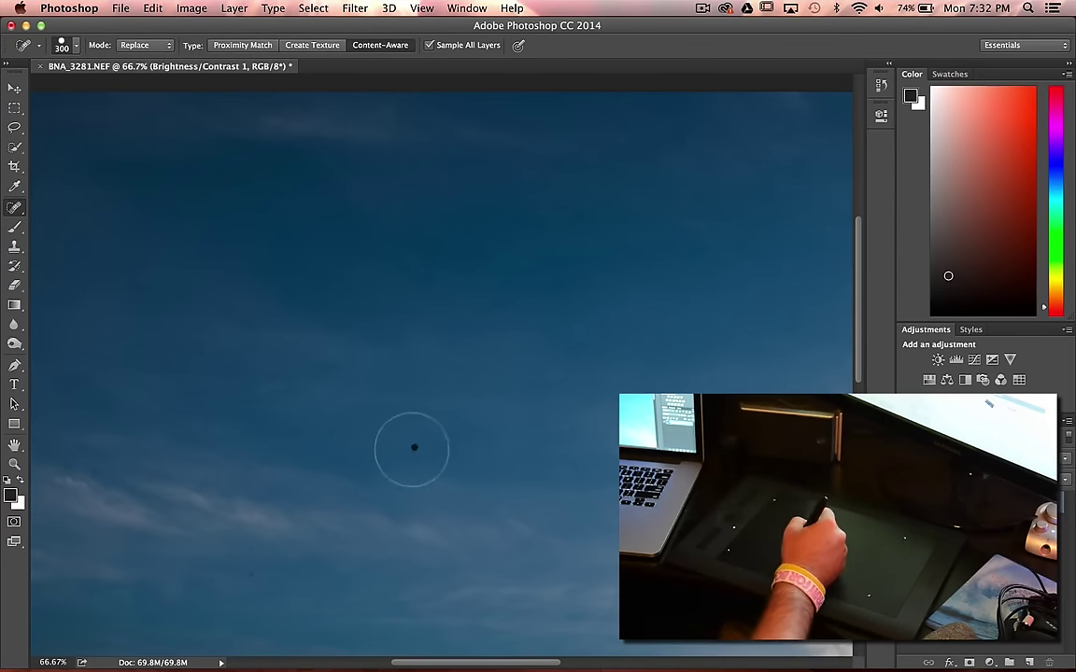
pyautogui.click(332, 433)
# Step: Heal the spots and vertical streak among the lower clouds and just above the horizon
pyautogui.moveTo(349, 435); pyautogui.dragTo(432, 281)
pyautogui.click(370, 384)
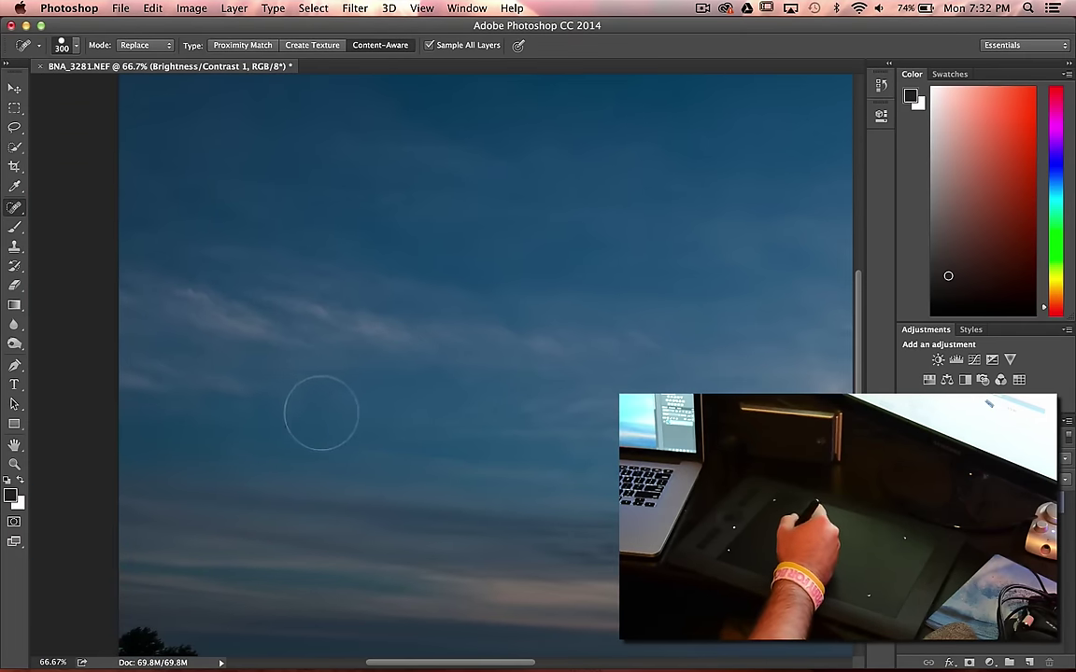
pyautogui.click(336, 391)
pyautogui.moveTo(378, 453); pyautogui.dragTo(385, 322)
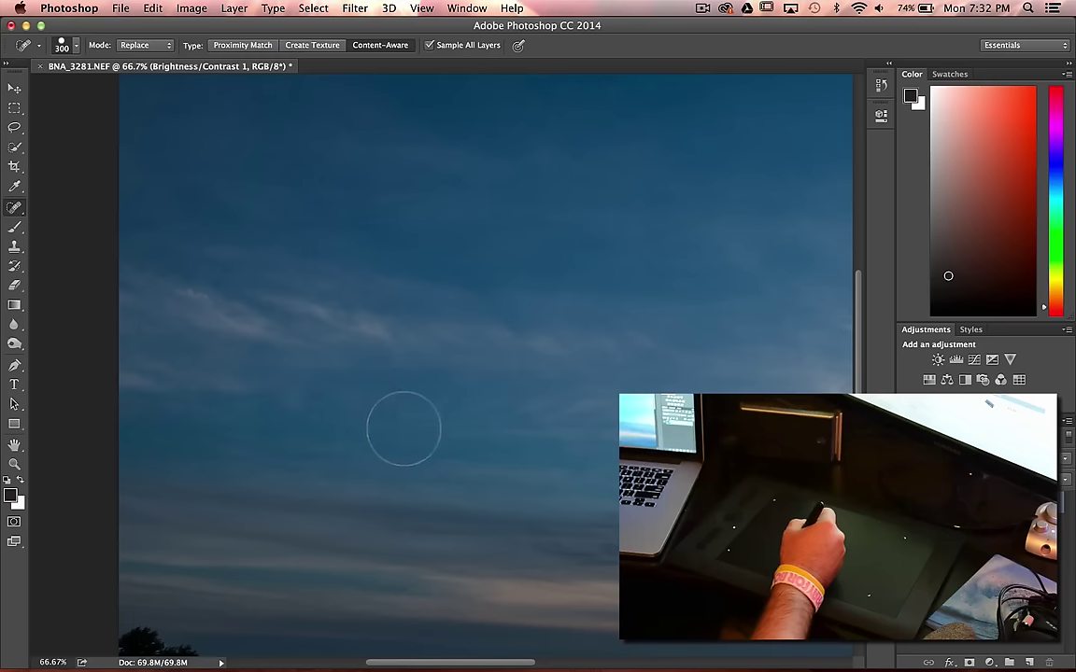
pyautogui.press('h')
pyautogui.moveTo(403, 428); pyautogui.dragTo(416, 316)
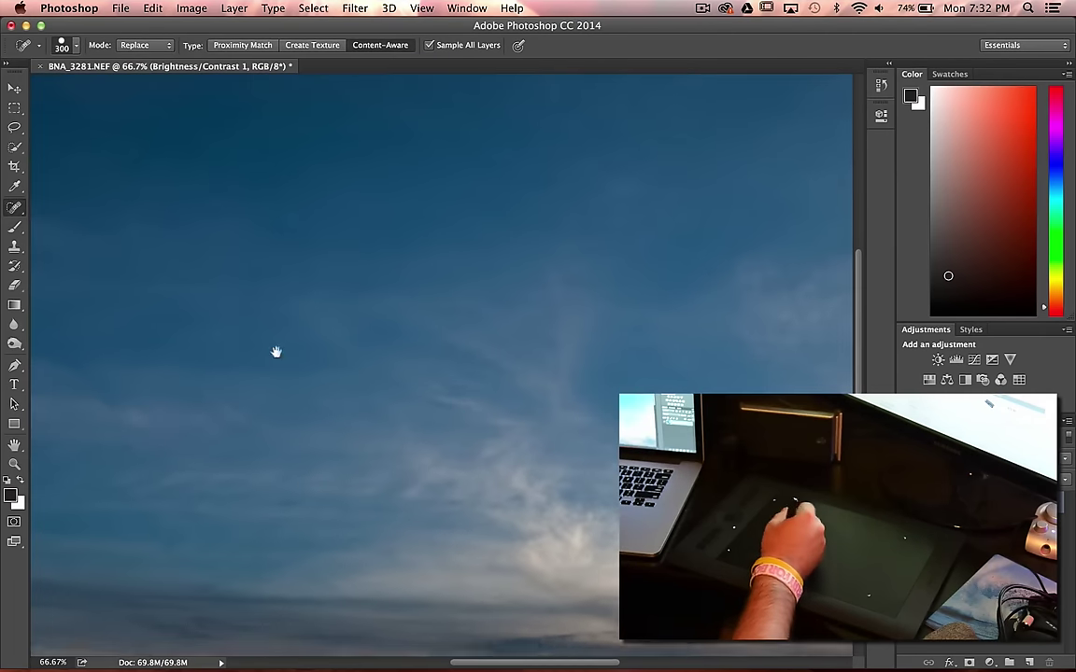
pyautogui.moveTo(275, 352)
pyautogui.mouseDown()
pyautogui.moveTo(513, 240)
pyautogui.moveTo(266, 333)
pyautogui.moveTo(326, 328)
pyautogui.moveTo(291, 314)
pyautogui.moveTo(306, 314)
pyautogui.mouseUp()
pyautogui.click(461, 324)
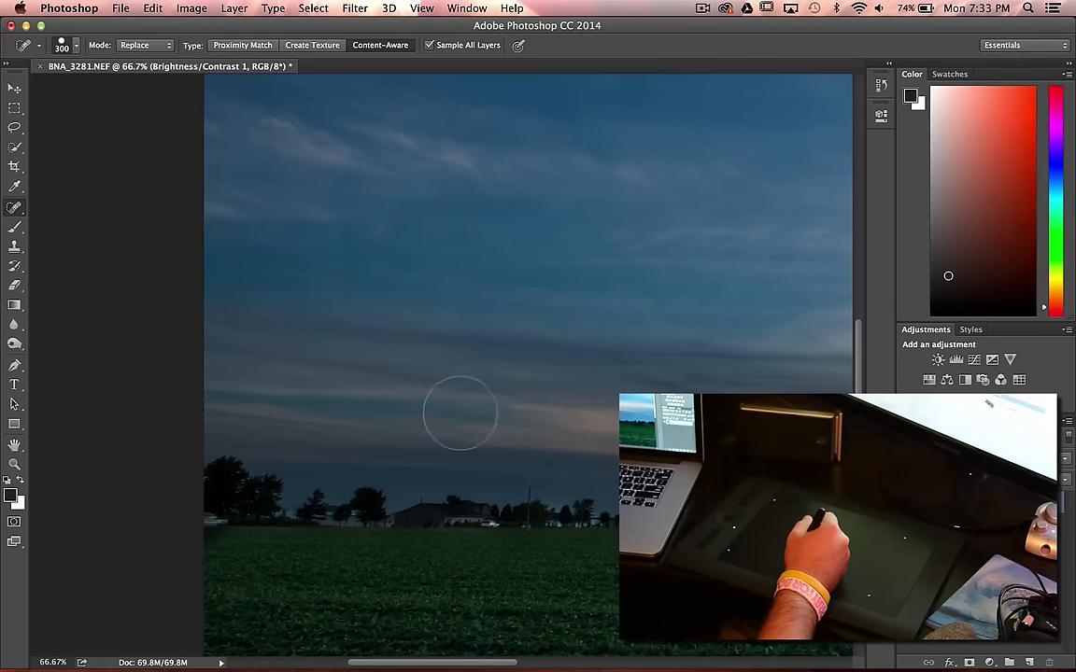
# Step: Fit the whole sunset photo in the window with the Zoom tool's Fit Screen
pyautogui.press('space')
pyautogui.moveTo(594, 398)
pyautogui.mouseDown()
pyautogui.moveTo(274, 390)
pyautogui.moveTo(158, 421)
pyautogui.mouseUp()
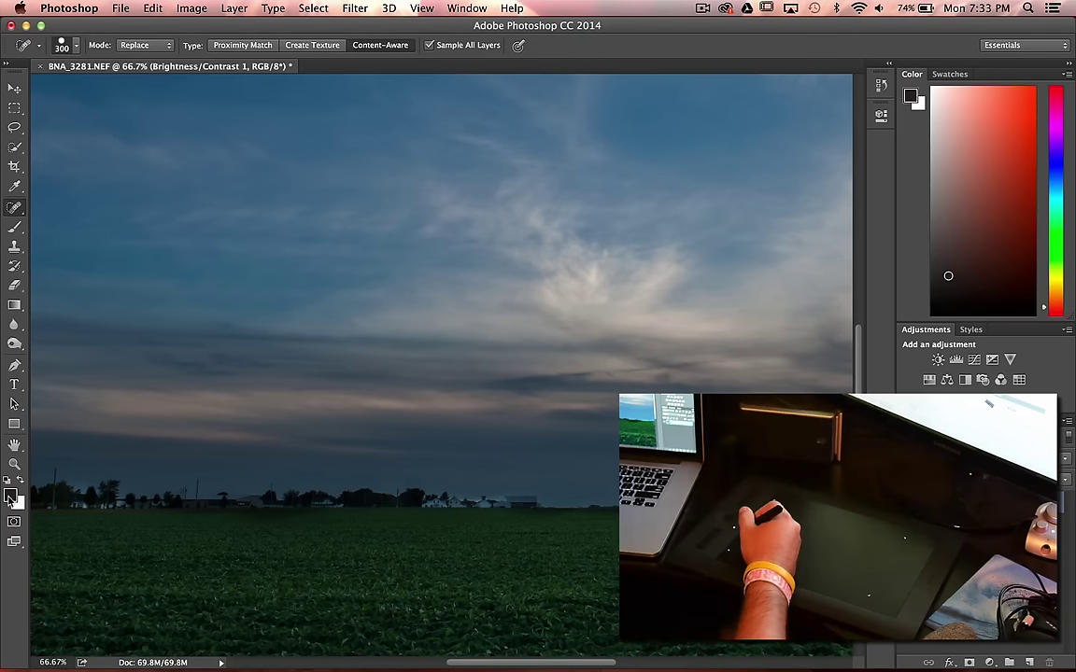
pyautogui.click(16, 467)
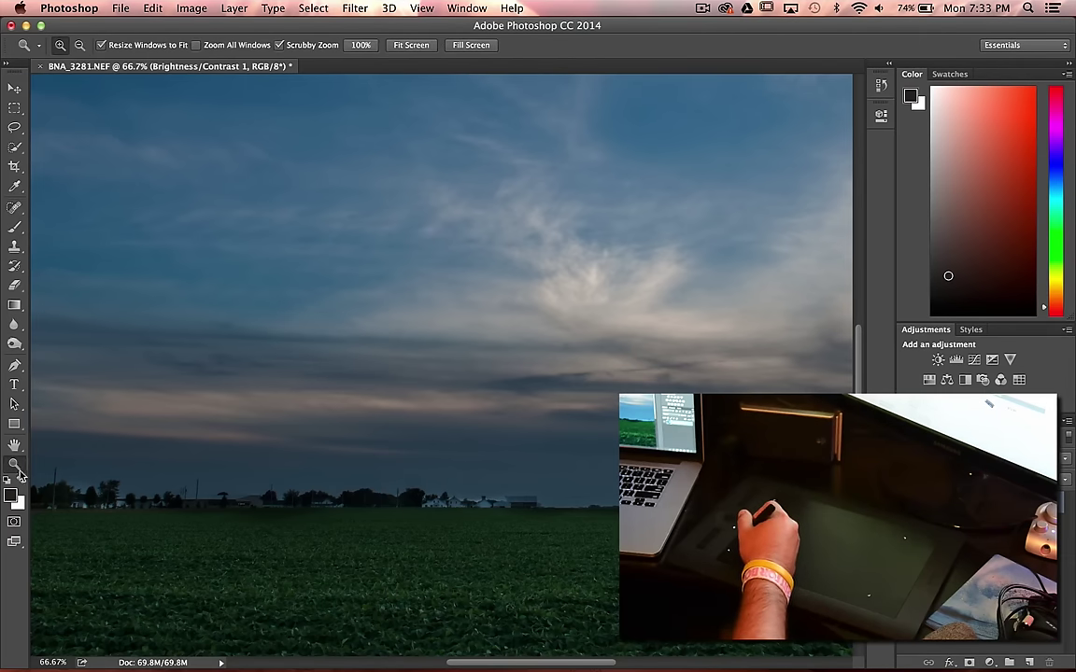
pyautogui.click(416, 46)
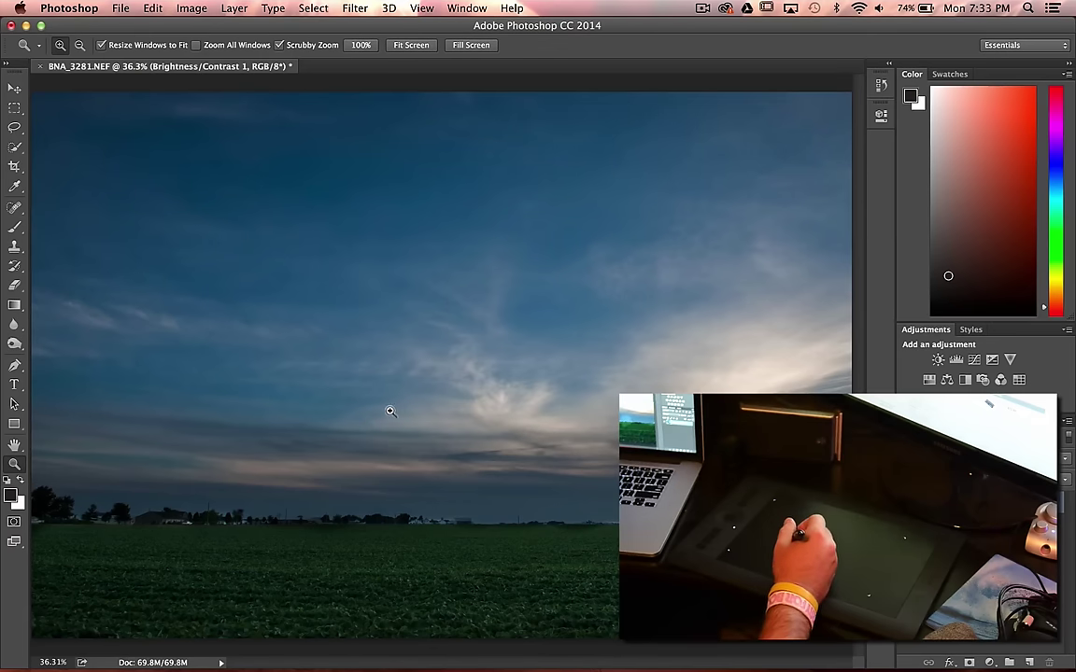
pyautogui.click(703, 8)
# Step: Open the Layers panel from the Window menu to show the merged Brightness/Contrast 1 layer
pyautogui.click(629, 12)
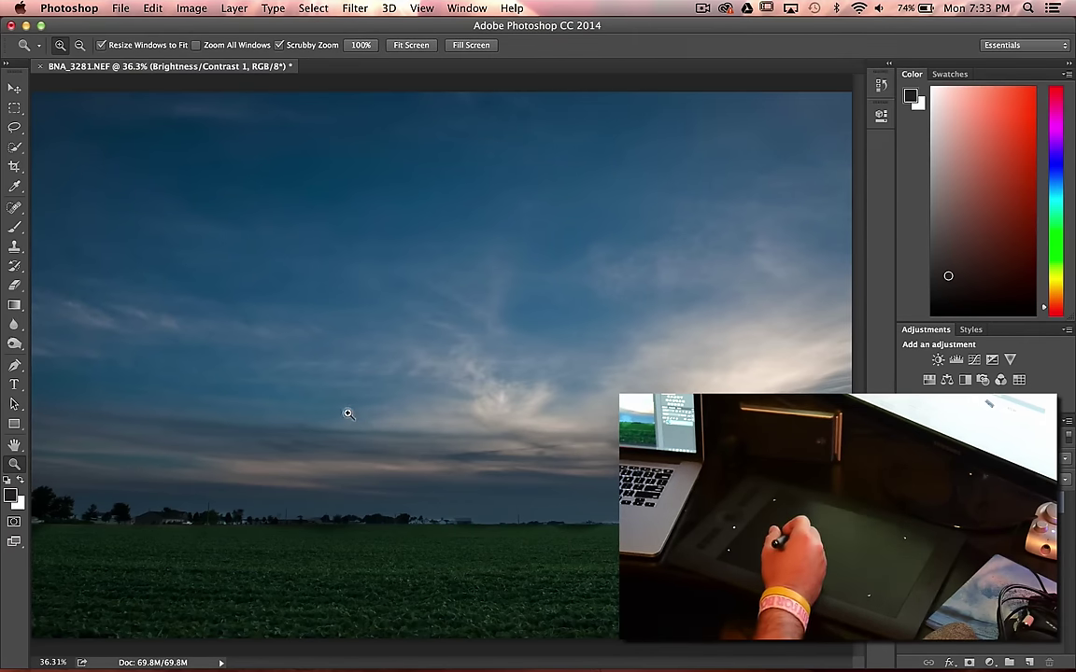